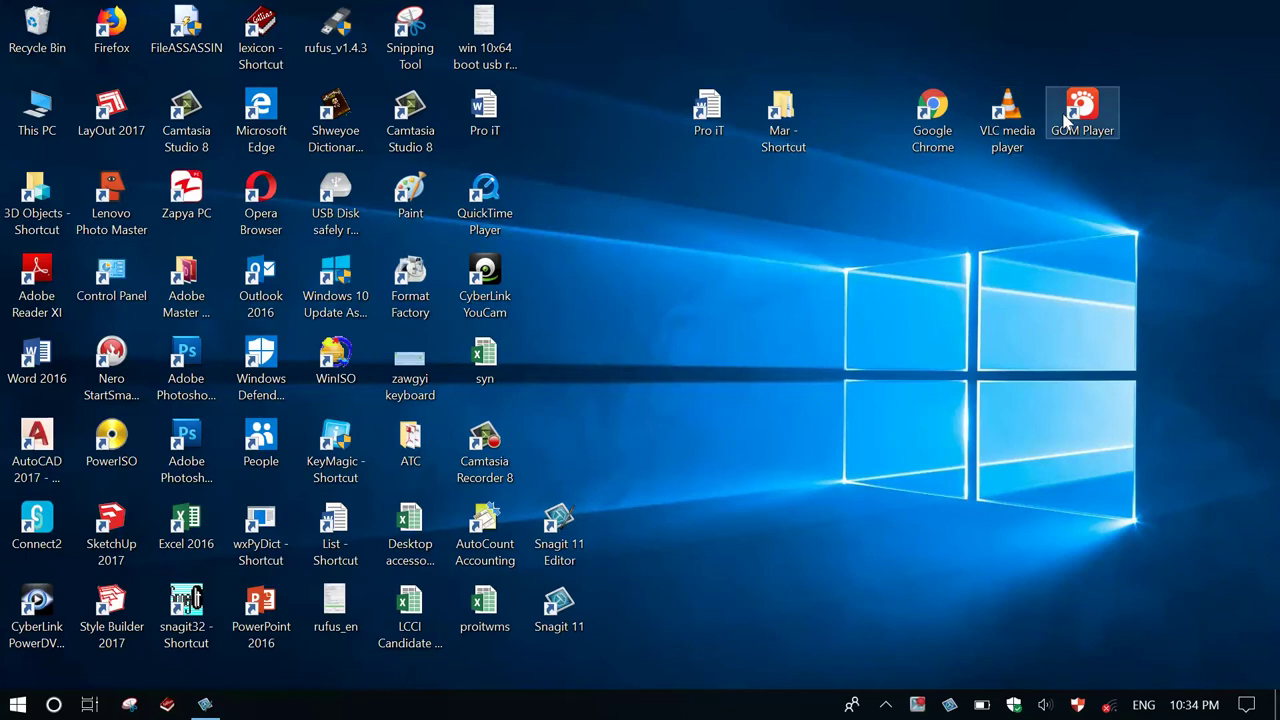
{"action": "key", "text": "XF86AudioRaiseVolume"}
{"action": "key", "text": "XF86TouchpadToggle"}
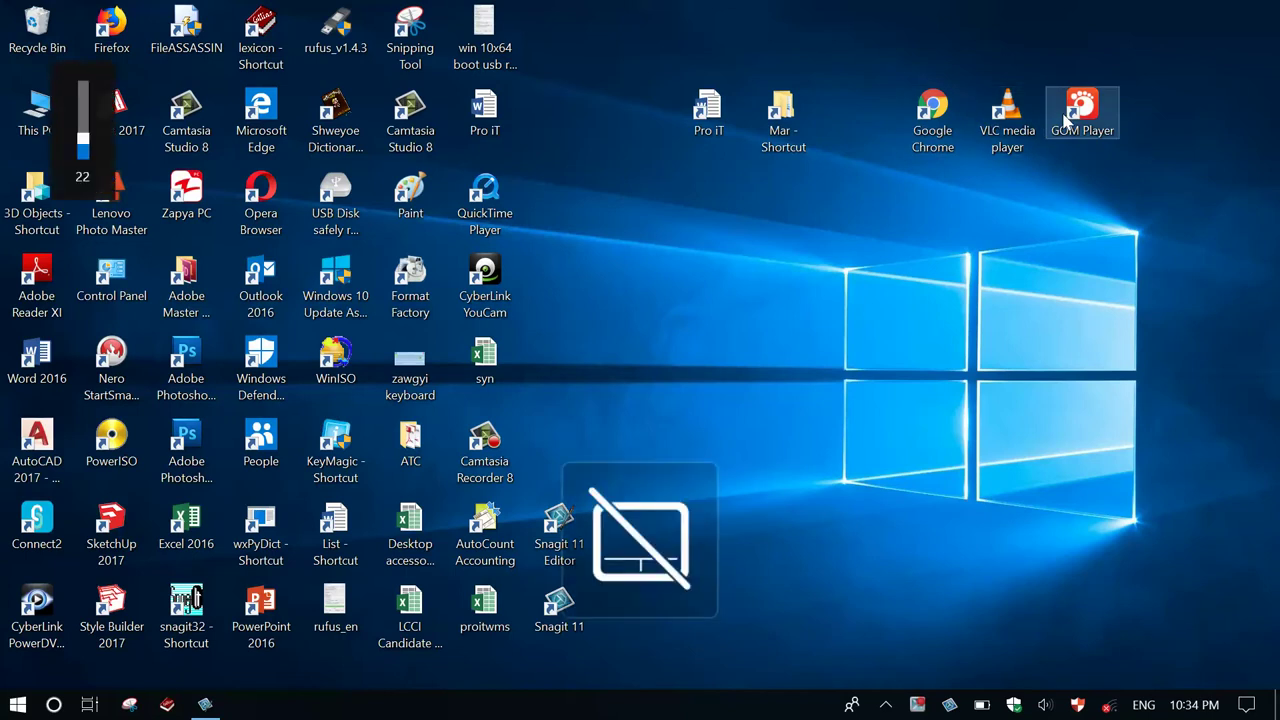
{"action": "key", "text": "XF86TouchpadToggle"}
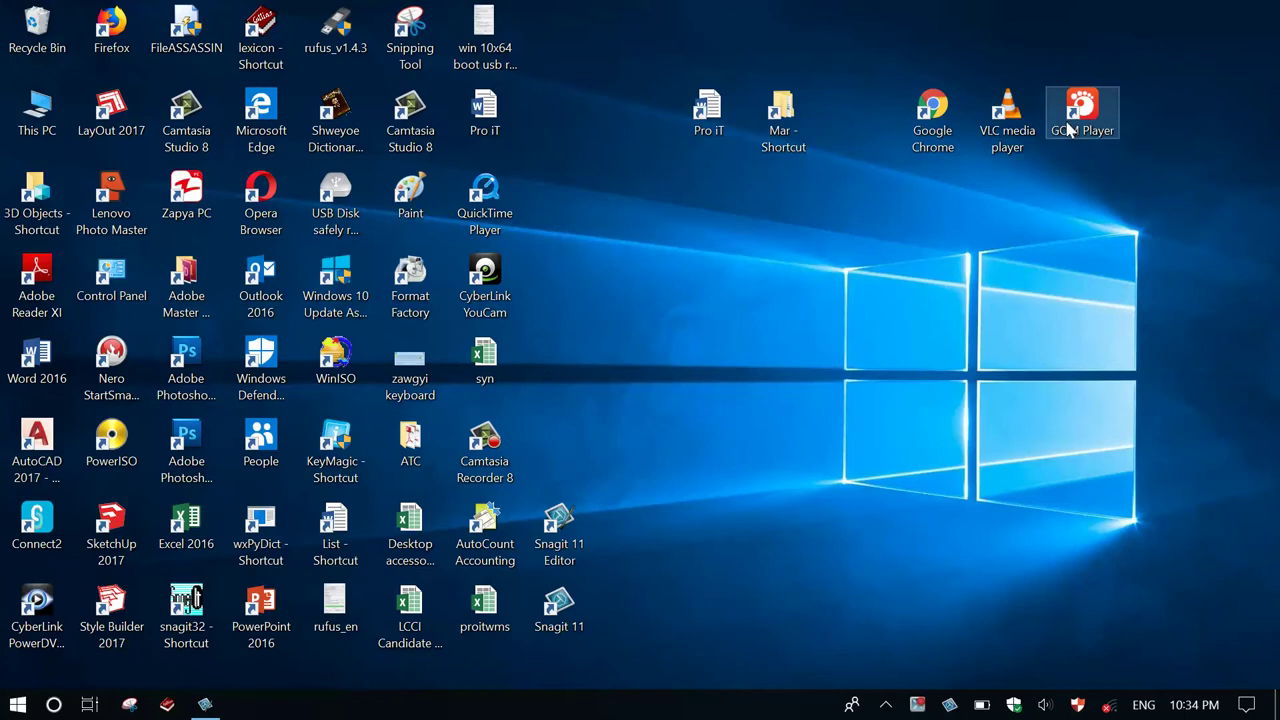
{"action": "key", "text": "XF86AudioLowerVolume"}
{"action": "key", "text": "XF86AudioLowerVolume"}
{"action": "key", "text": "XF86AudioLowerVolume"}
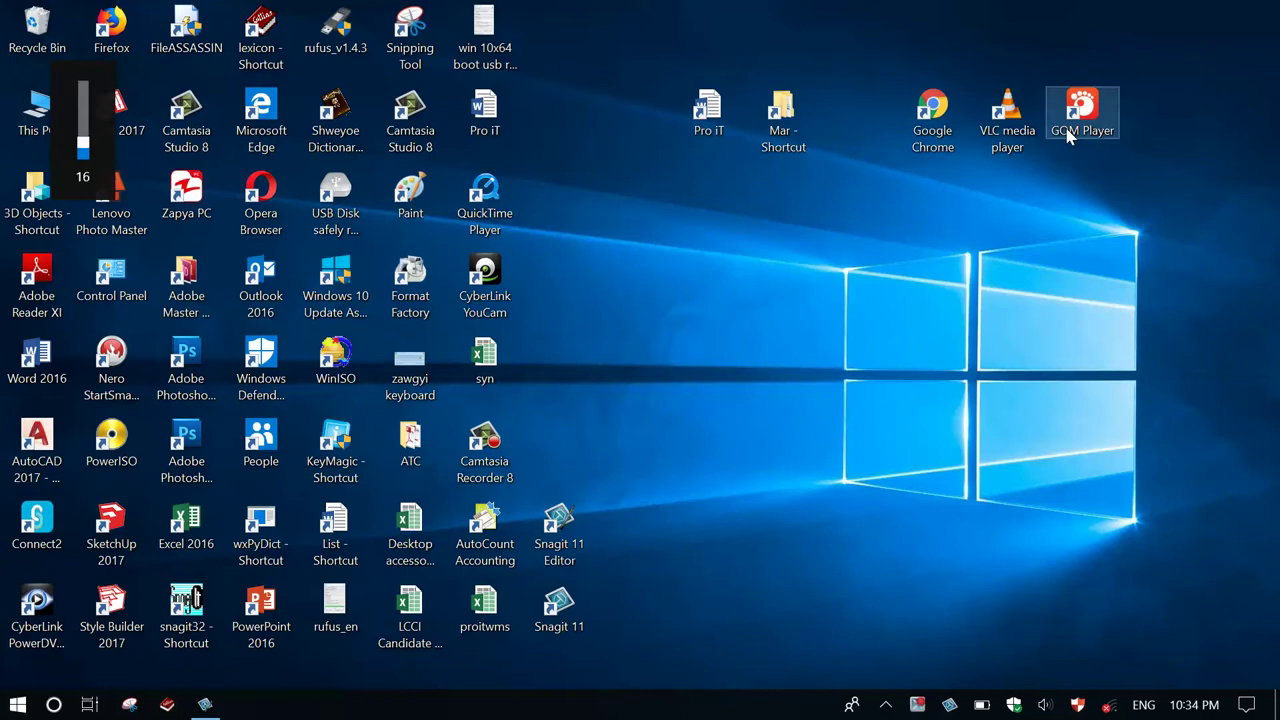
{"action": "left_click", "coordinate": [985, 140]}
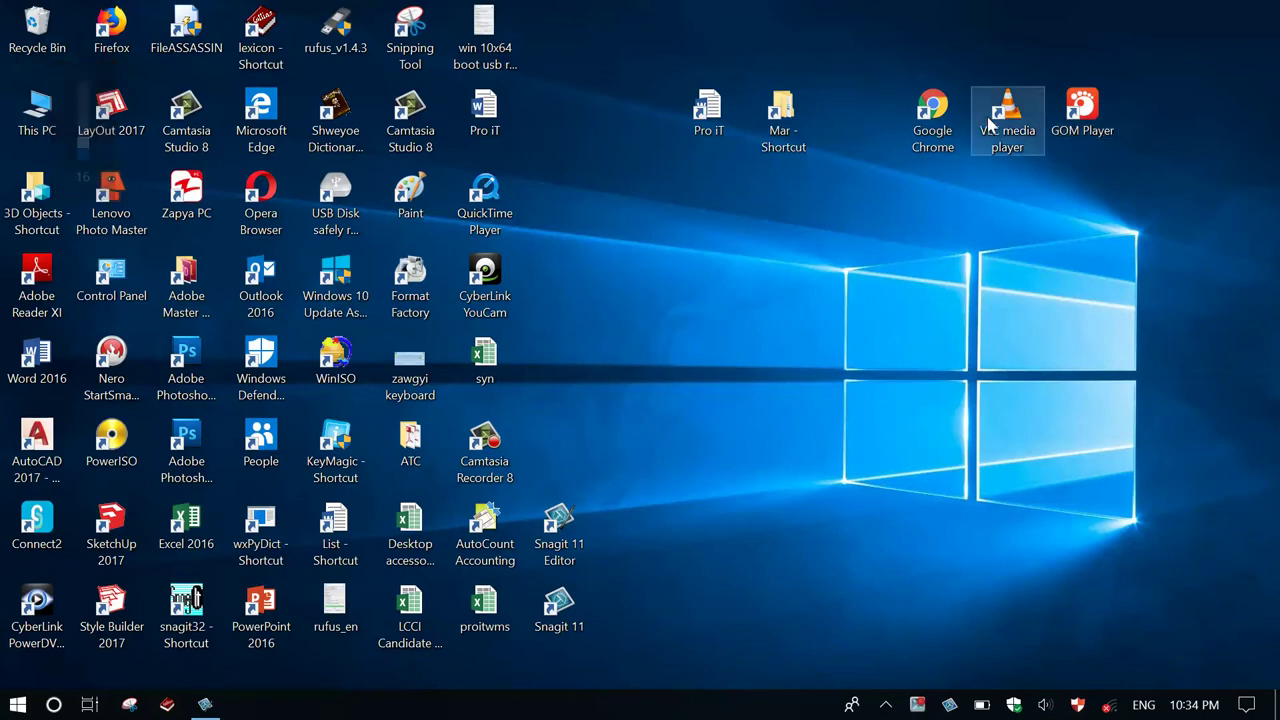
{"action": "left_click", "coordinate": [990, 297]}
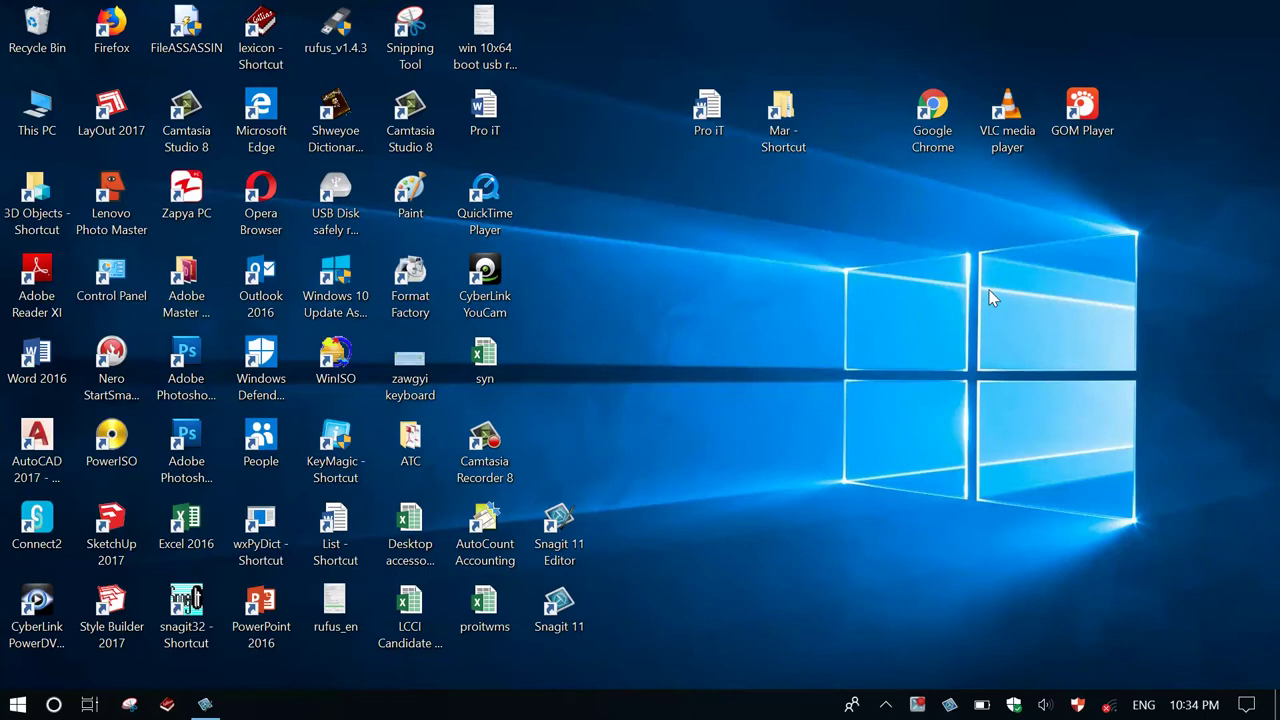
{"action": "key", "text": "Caps_Lock"}
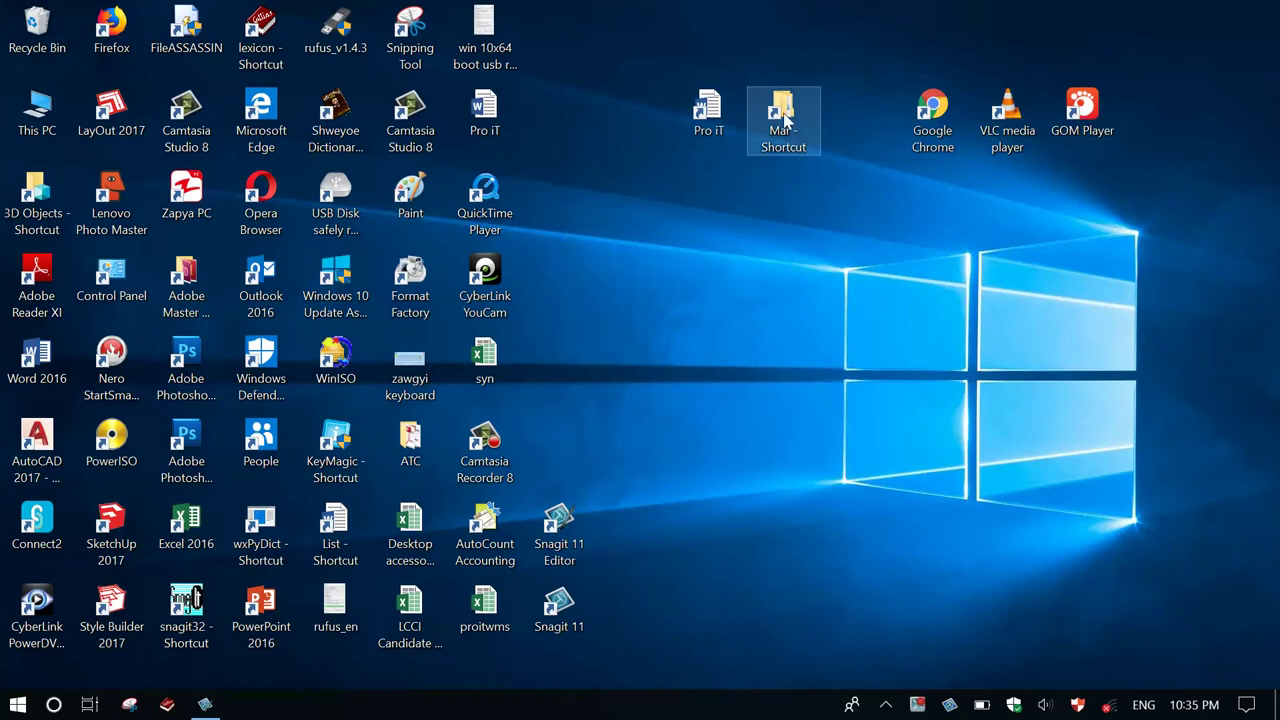
Open the file location of the Pro iT shortcut, check its folder path, and close the window.
{"action": "left_click", "coordinate": [707, 117]}
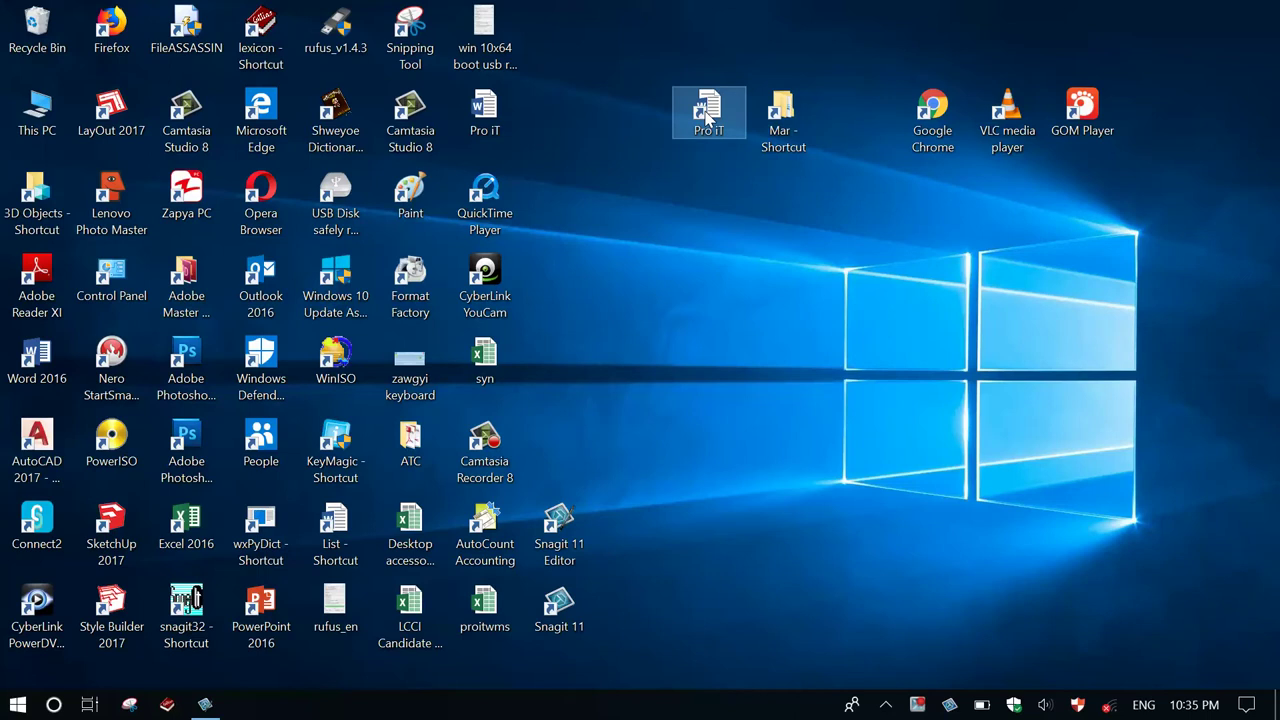
{"action": "right_click", "coordinate": [705, 112]}
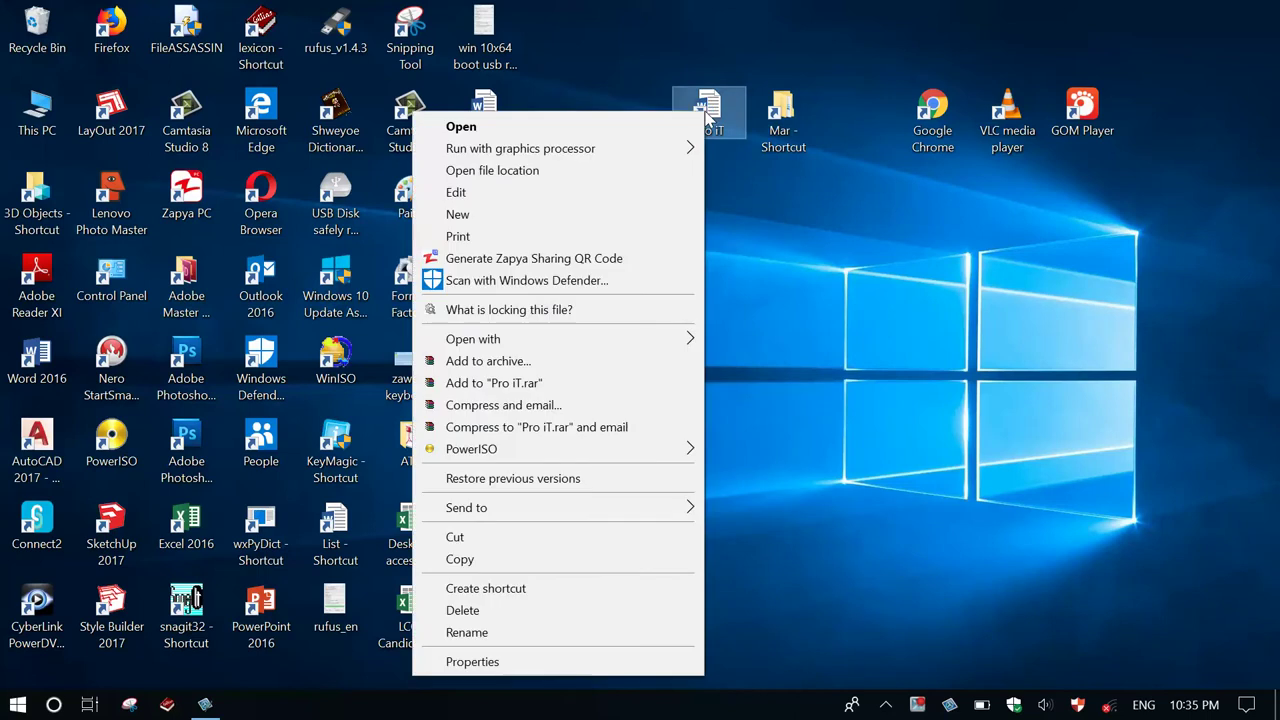
{"action": "left_click", "coordinate": [554, 170]}
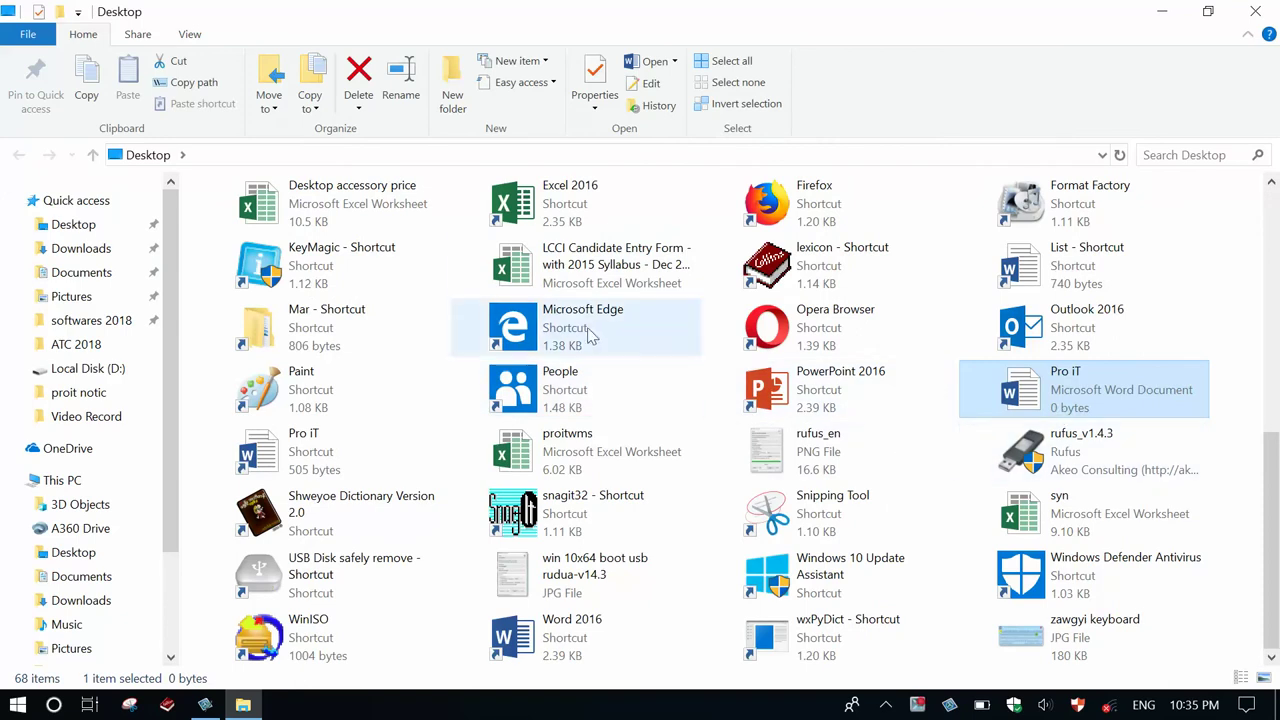
{"action": "left_click", "coordinate": [253, 157]}
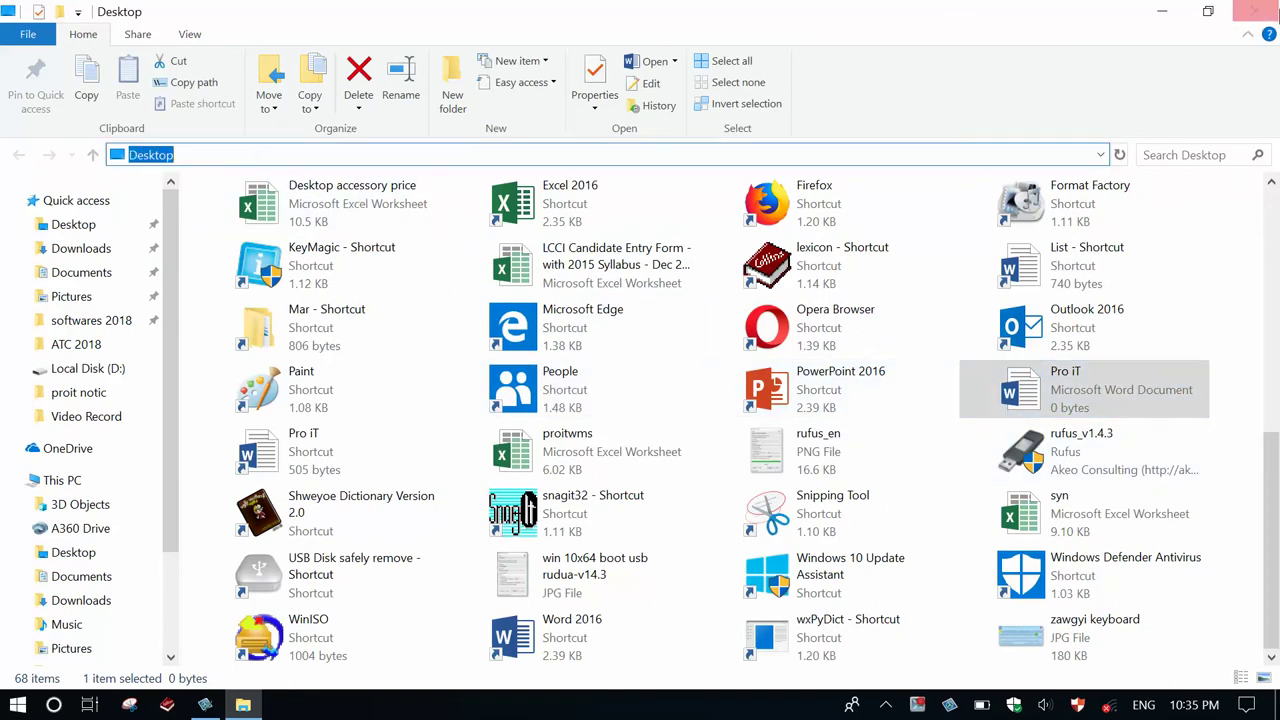
{"action": "left_click", "coordinate": [1258, 11]}
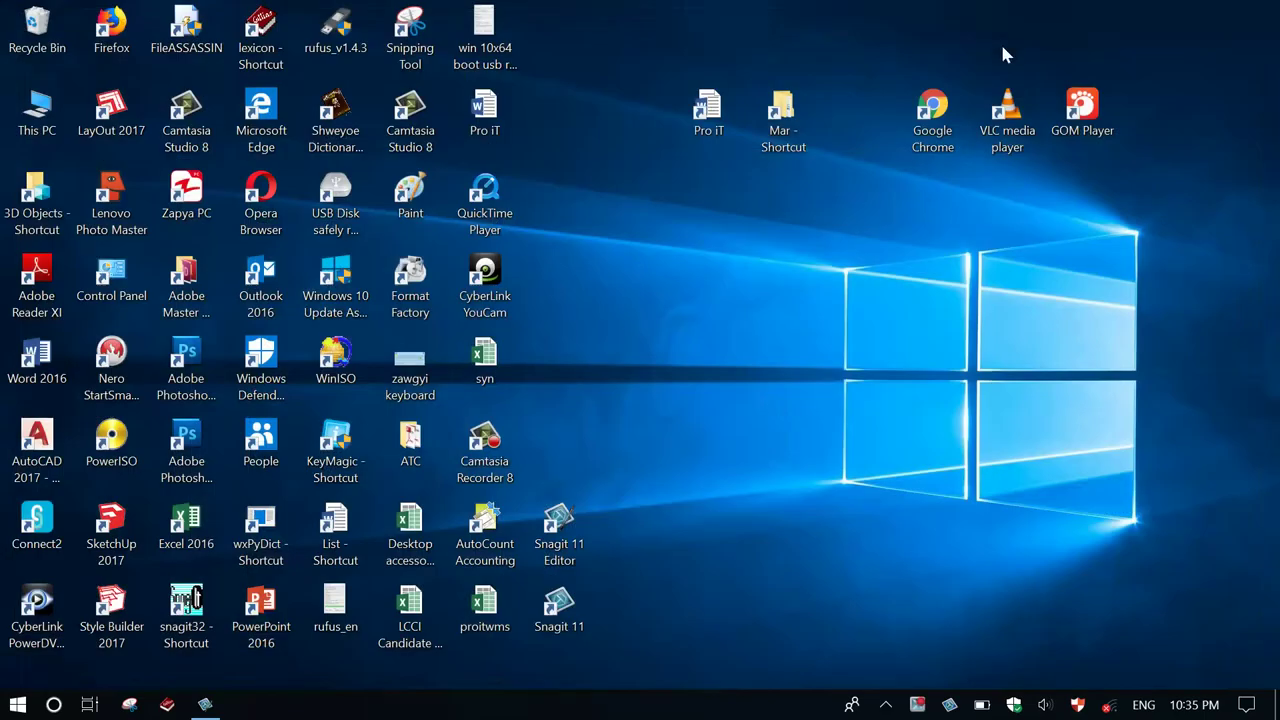
Open the folder location of the Mar shortcut to examine where the original folder is stored, and close the window.
{"action": "left_click", "coordinate": [779, 126]}
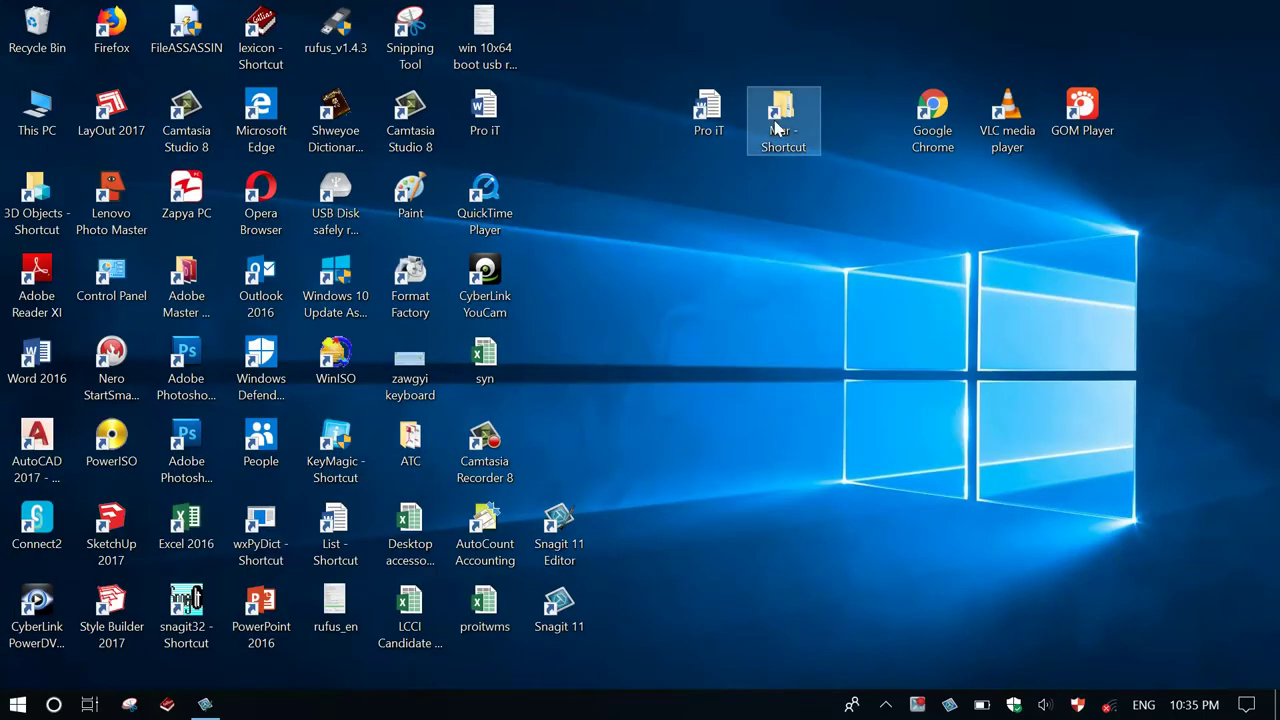
{"action": "right_click", "coordinate": [779, 126]}
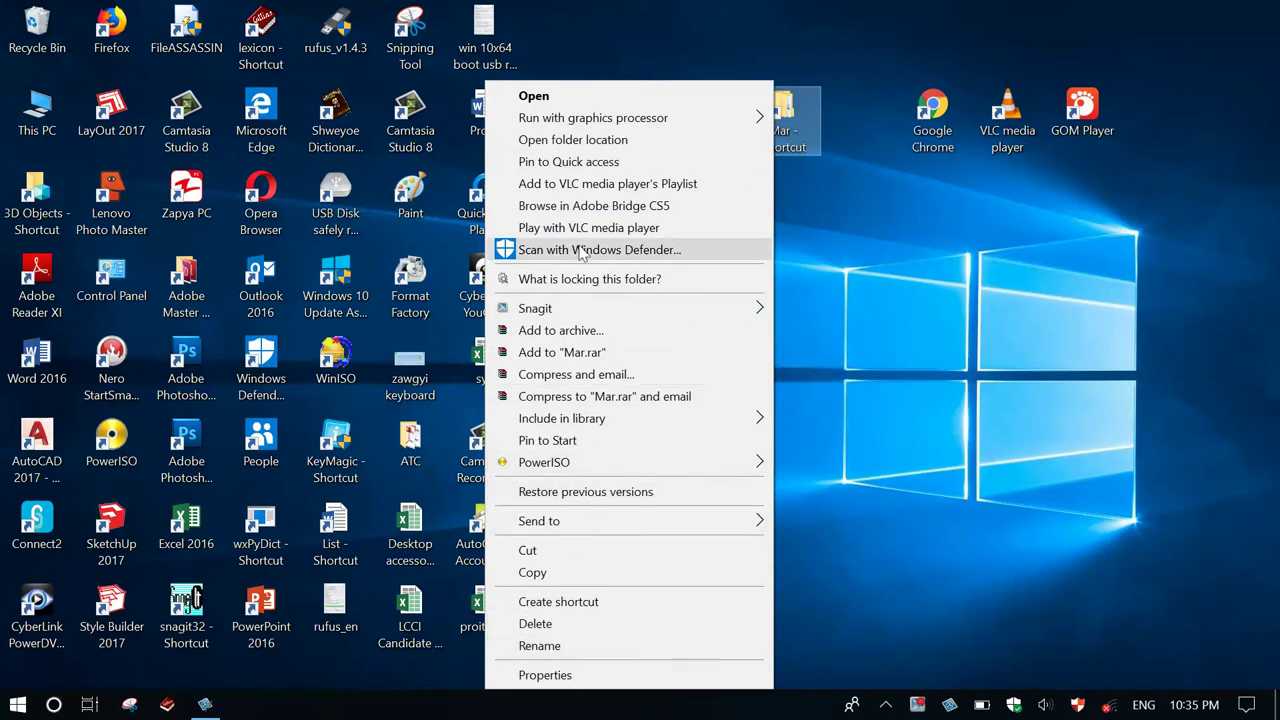
{"action": "left_click", "coordinate": [570, 140]}
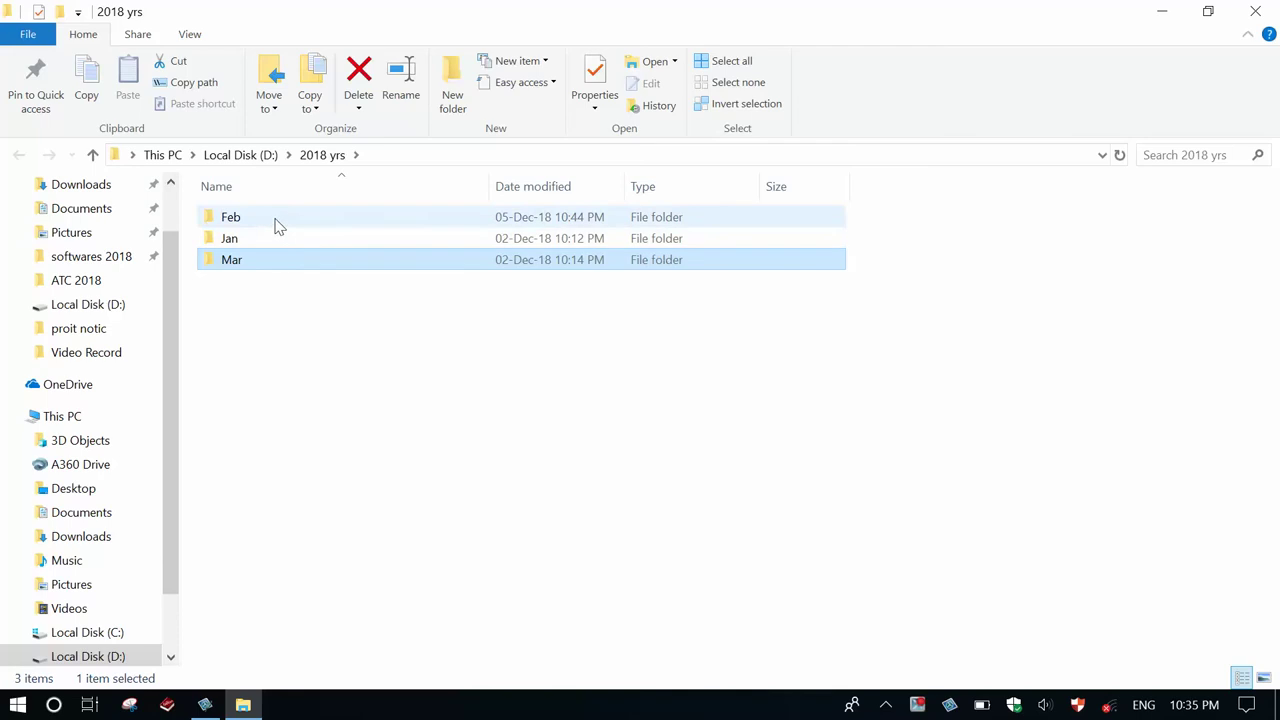
{"action": "left_click", "coordinate": [1258, 11]}
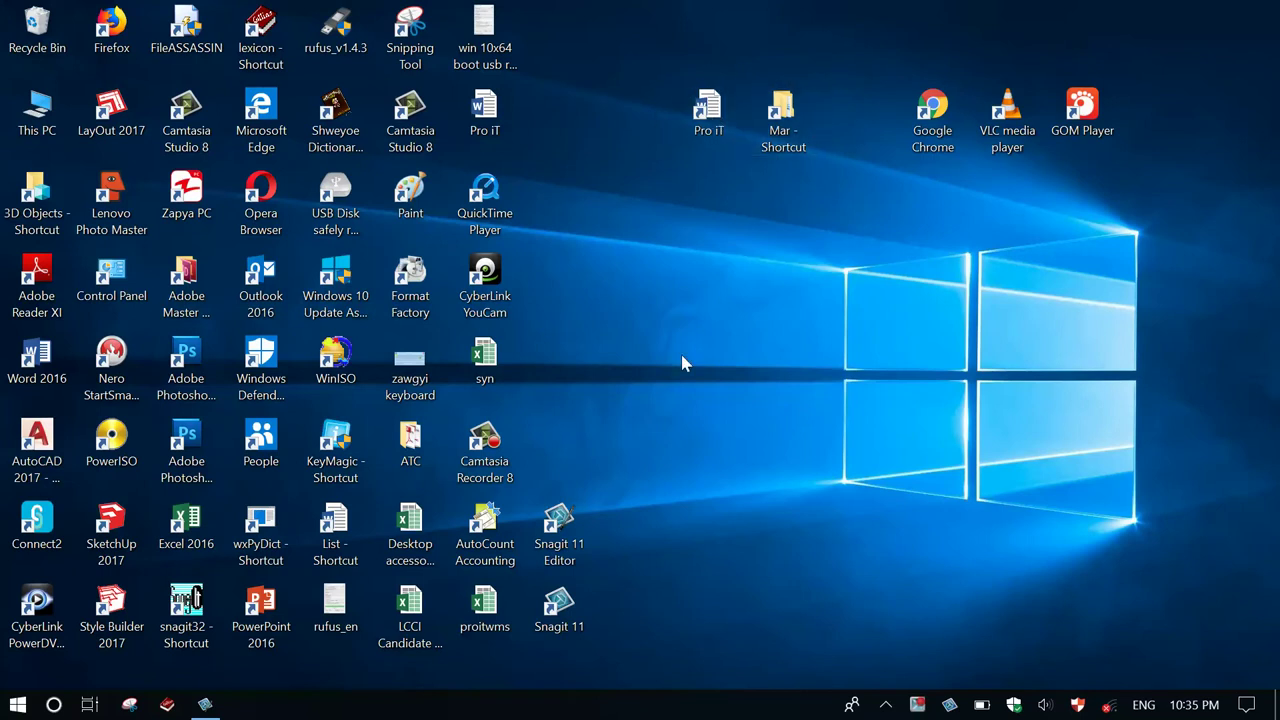
Open the Feb folder inside 2018 yrs on Local Disk (D:).
{"action": "double_click", "coordinate": [37, 115]}
{"action": "left_click", "coordinate": [770, 388]}
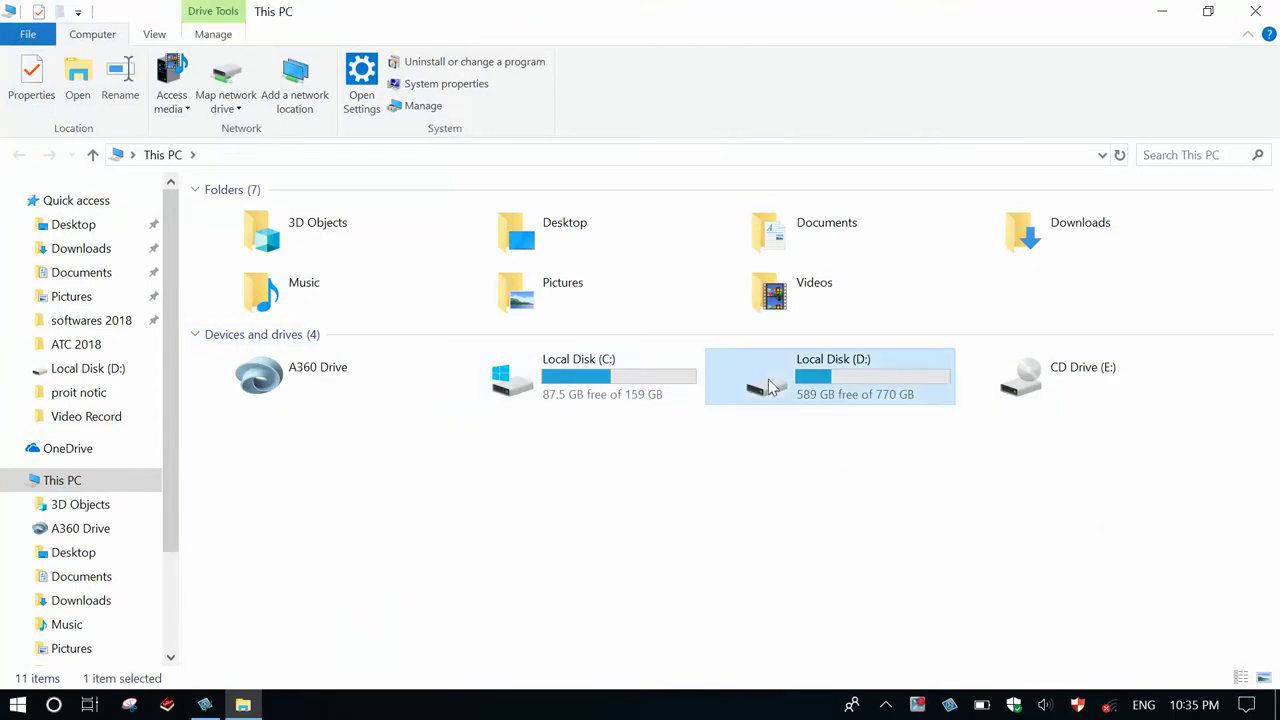
{"action": "double_click", "coordinate": [770, 388]}
{"action": "double_click", "coordinate": [254, 221]}
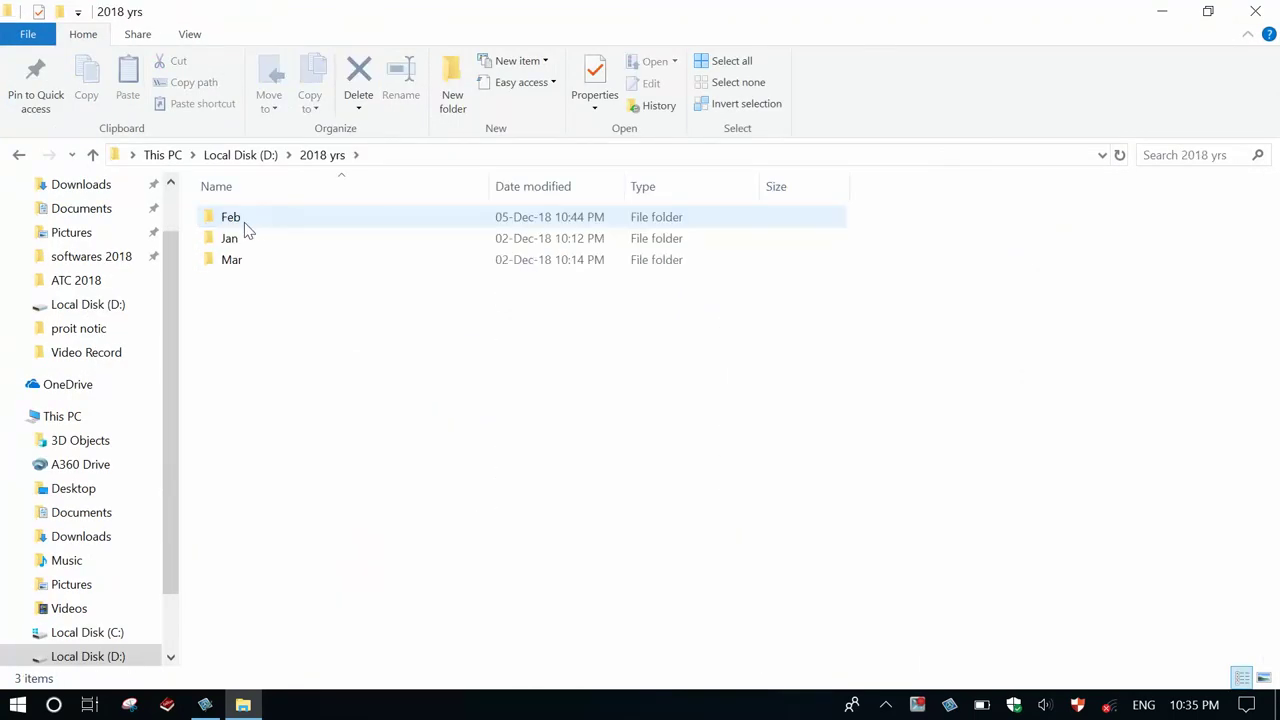
{"action": "double_click", "coordinate": [246, 226]}
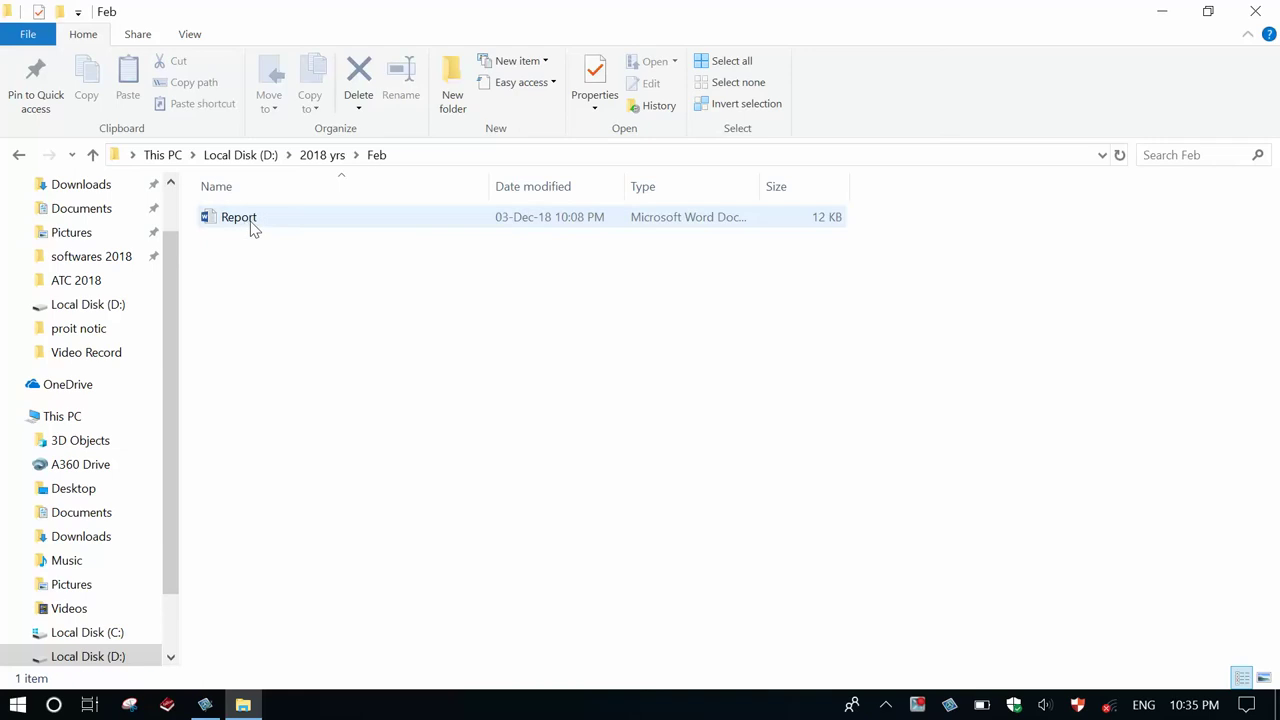
{"action": "left_click", "coordinate": [253, 229]}
{"action": "right_click", "coordinate": [254, 229]}
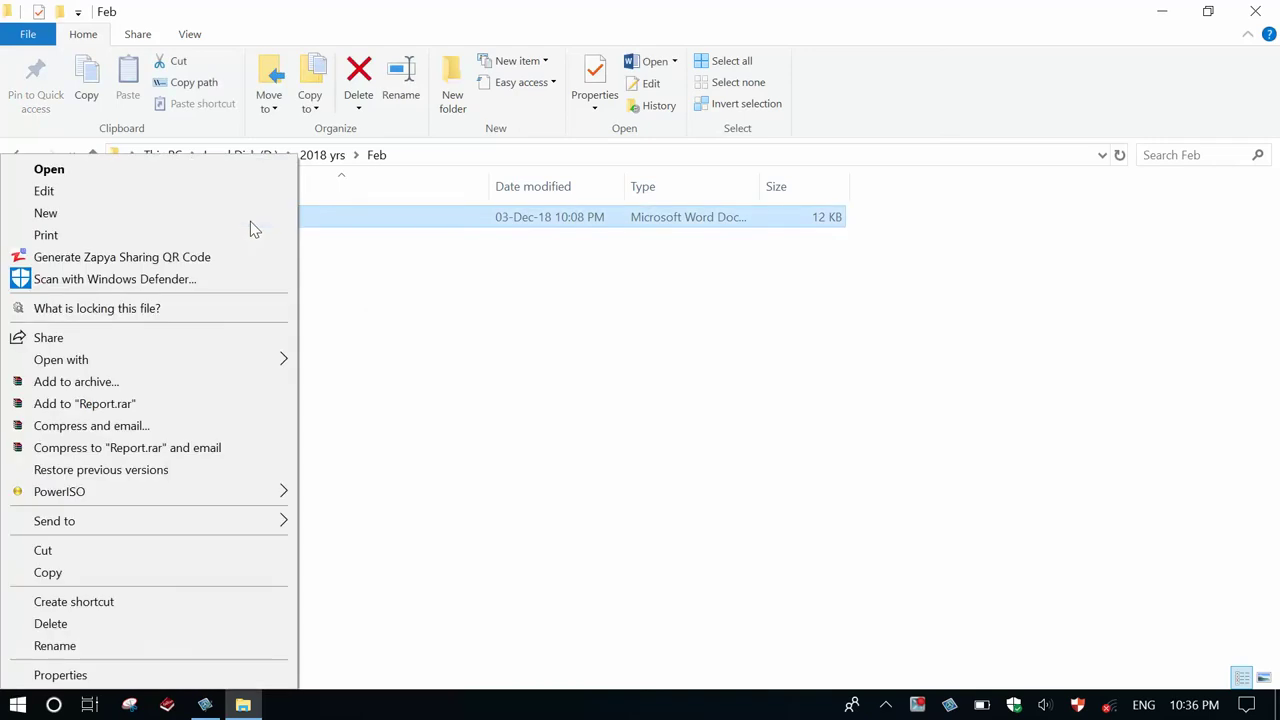
{"action": "left_click", "coordinate": [390, 443]}
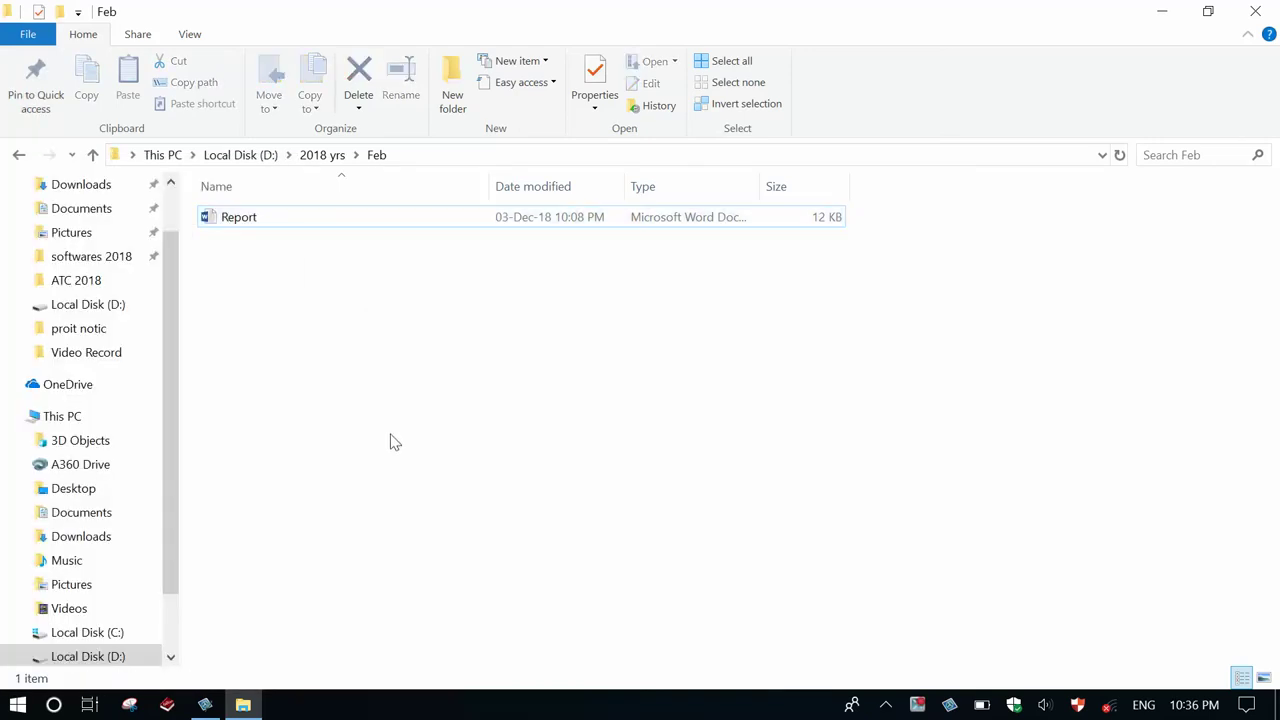
Create a desktop shortcut for the Report document and place it below the Pro iT shortcut in the desktop's middle area.
{"action": "left_click", "coordinate": [246, 228]}
{"action": "right_click", "coordinate": [246, 228]}
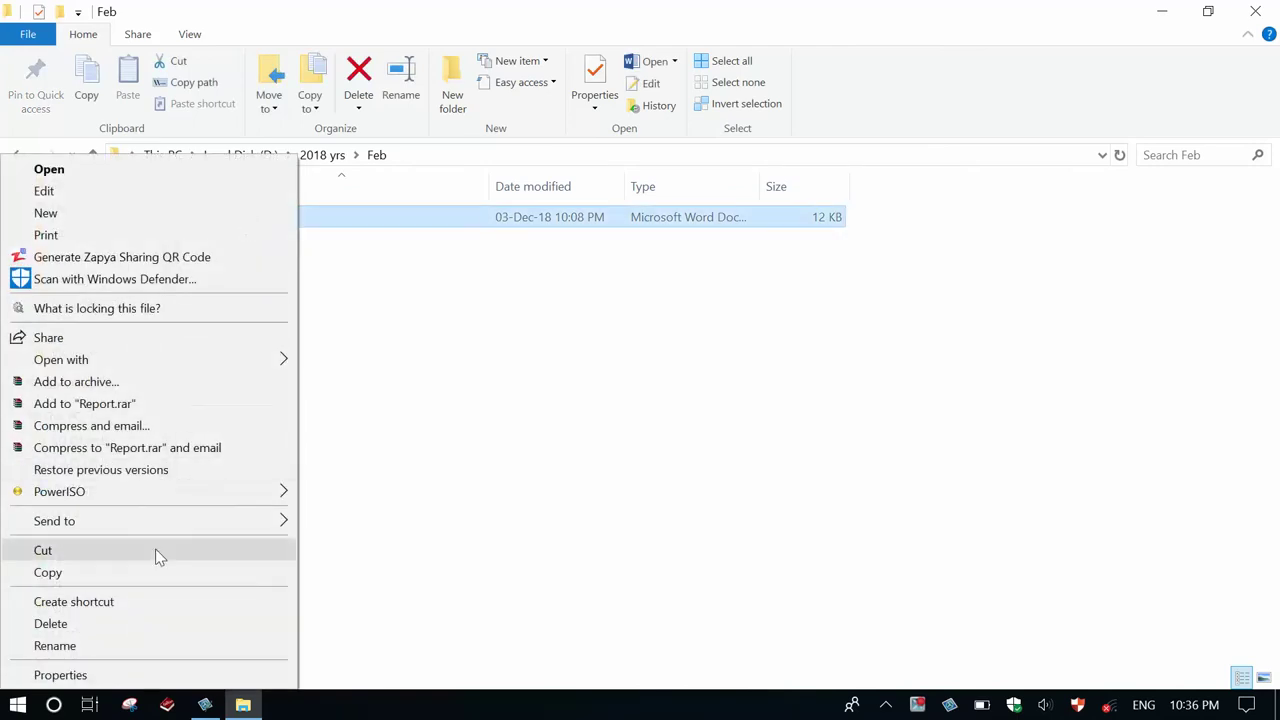
{"action": "mouse_move", "coordinate": [208, 528]}
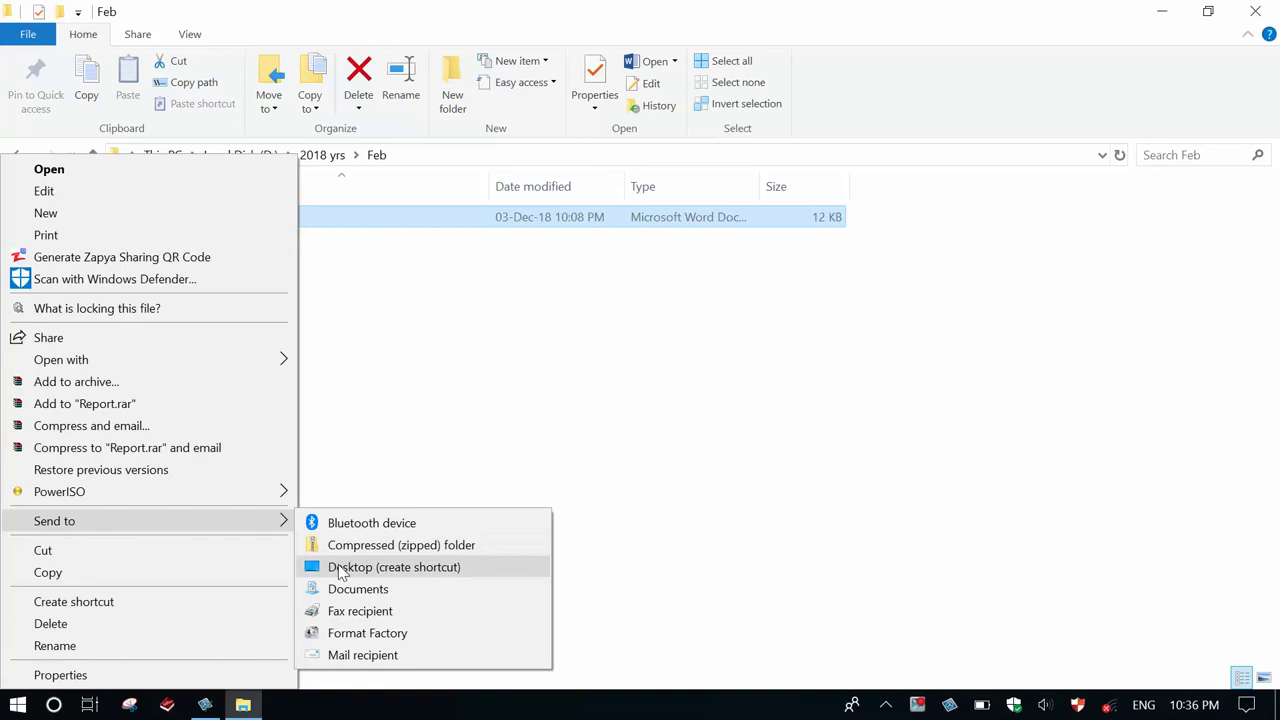
{"action": "left_click", "coordinate": [339, 567]}
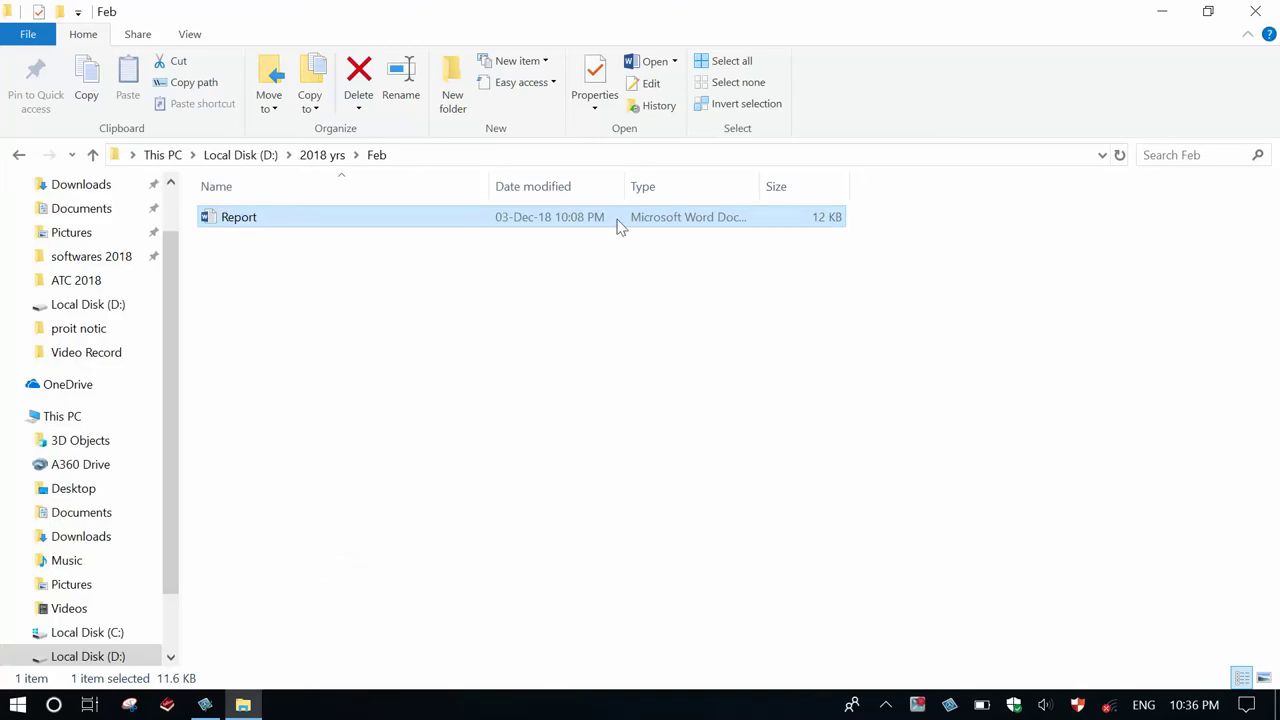
{"action": "left_click", "coordinate": [1258, 14]}
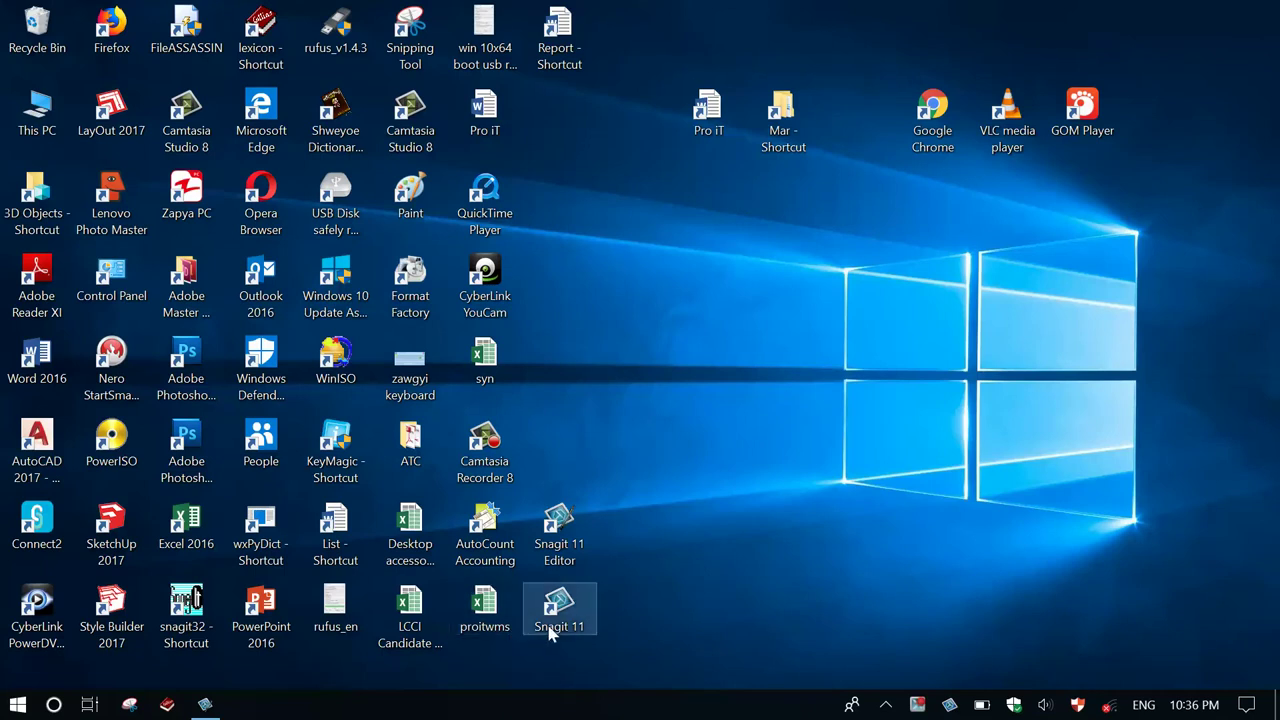
{"action": "left_click_drag", "start_coordinate": [557, 35], "coordinate": [700, 205]}
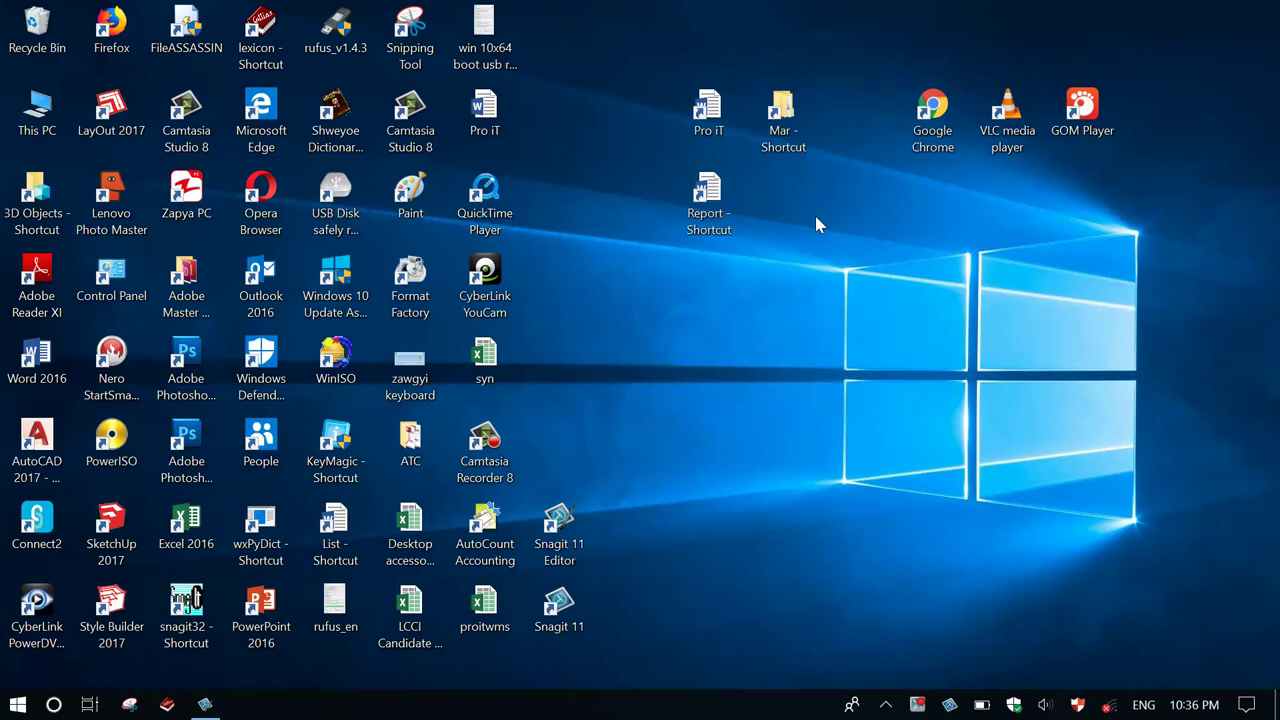
Open Report through its desktop shortcut and add the line "I WANT TO GO YANGON." below the existing text, saving and closing the document.
{"action": "double_click", "coordinate": [711, 200]}
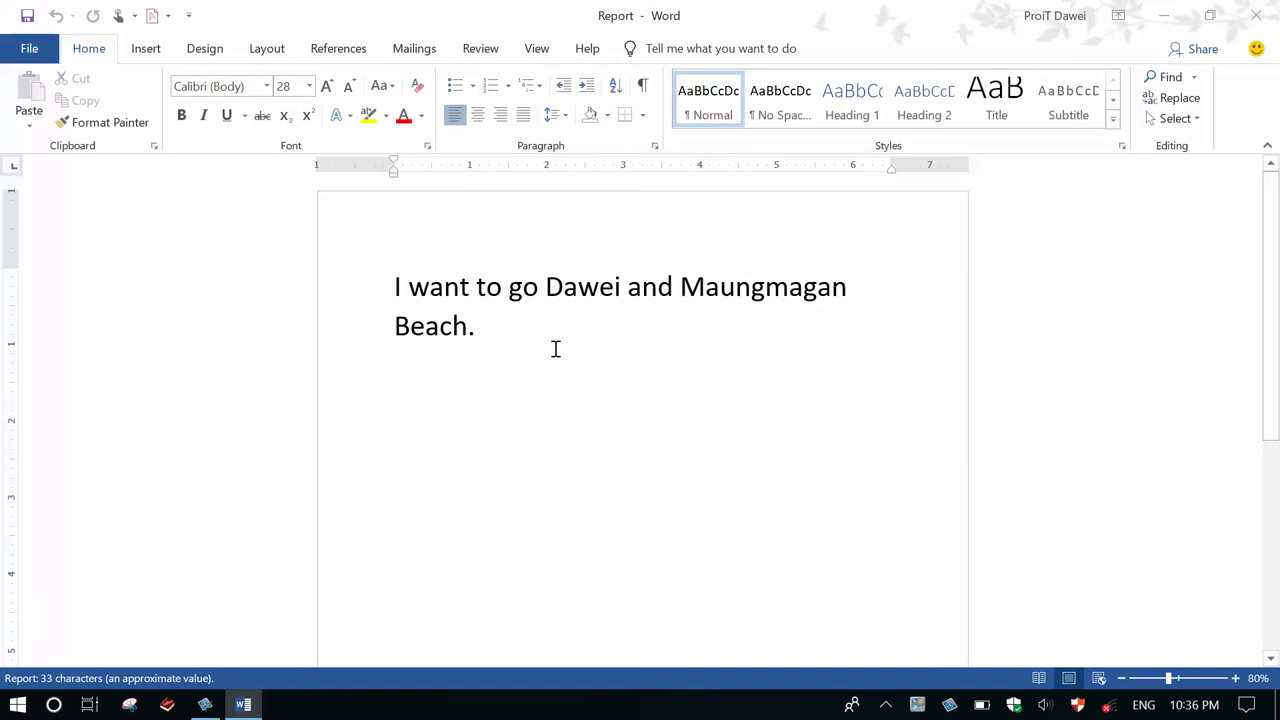
{"action": "left_click", "coordinate": [552, 350]}
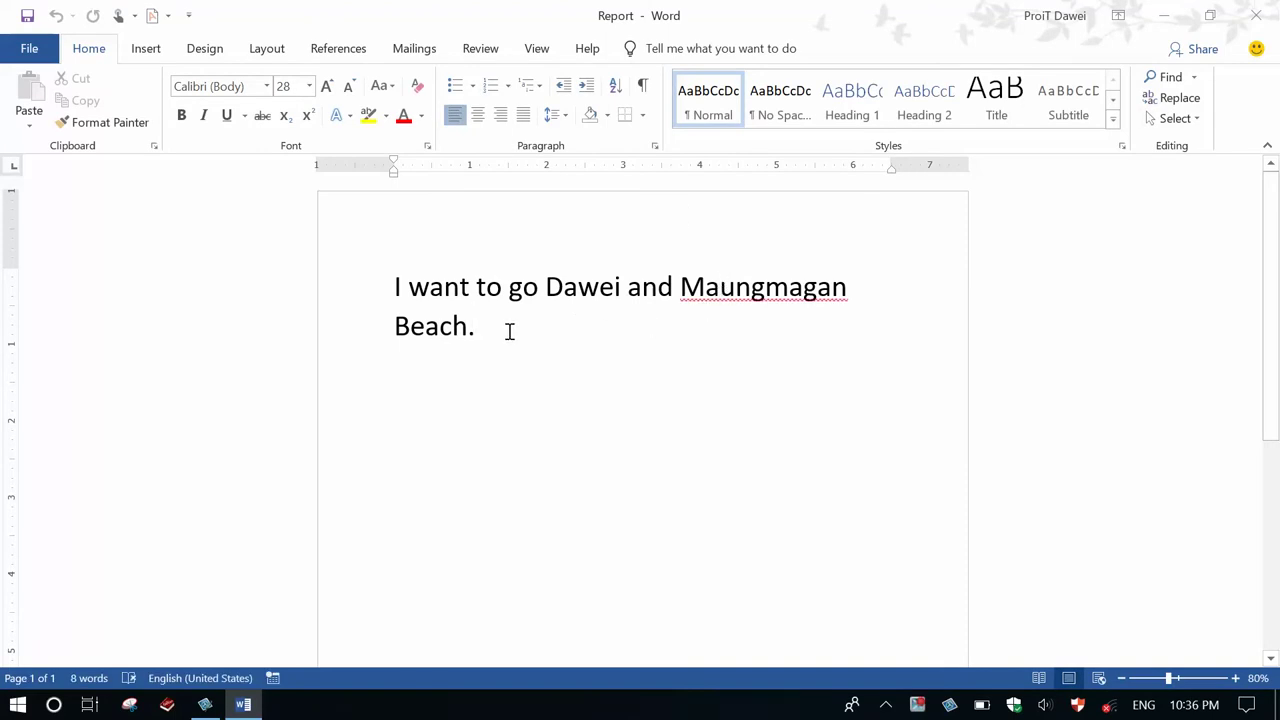
{"action": "key", "text": "Return"}
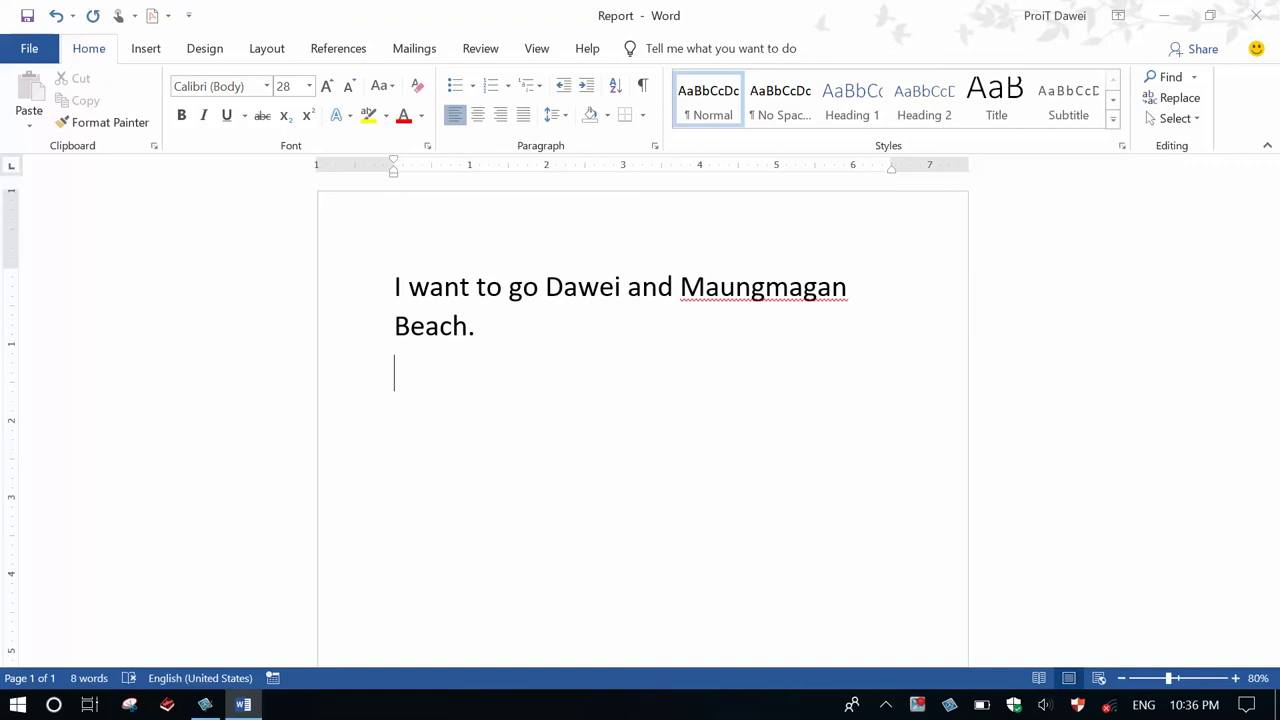
{"action": "type", "text": "i W"}
{"action": "type", "text": "ANT"}
{"action": "type", "text": " T"}
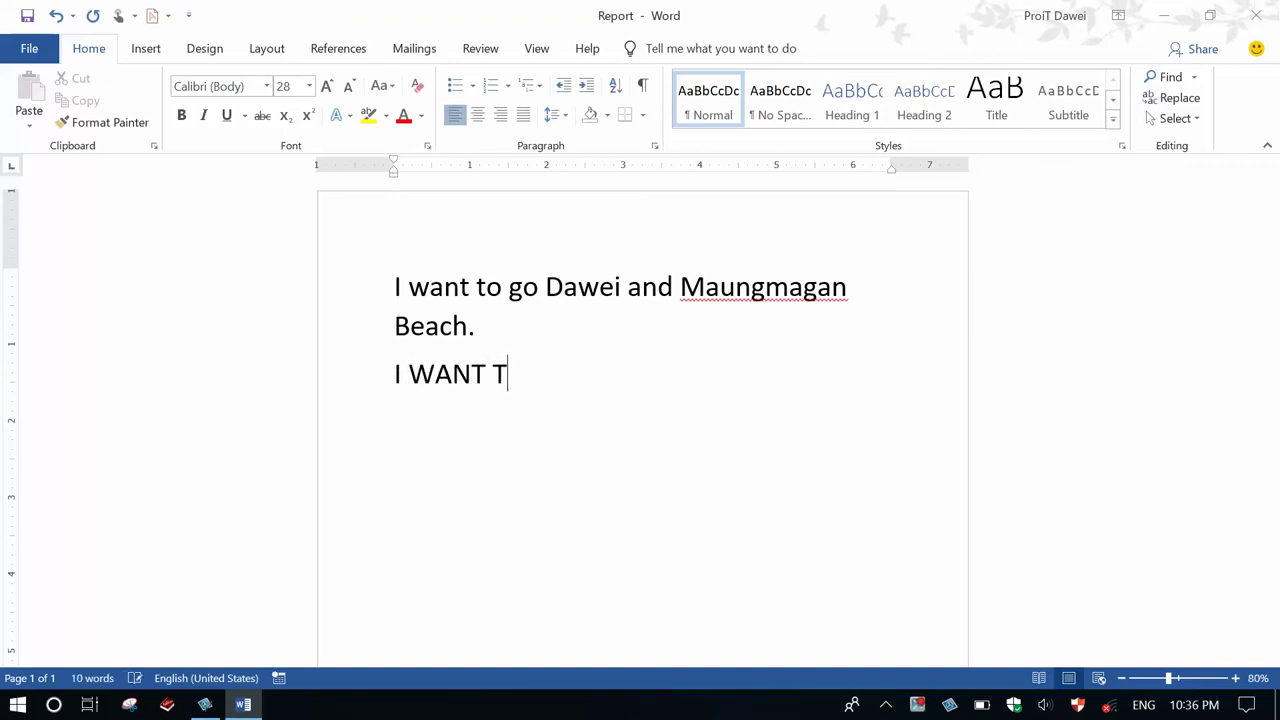
{"action": "type", "text": "O GO YANG"}
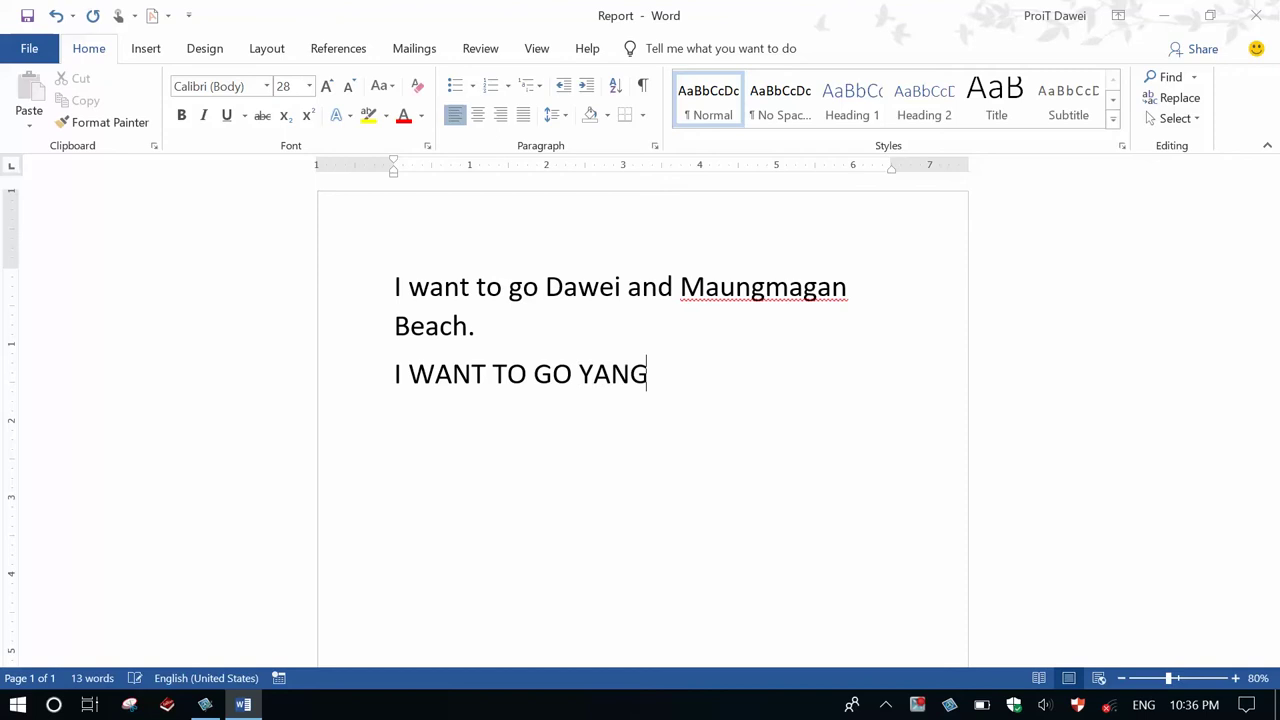
{"action": "type", "text": "ON."}
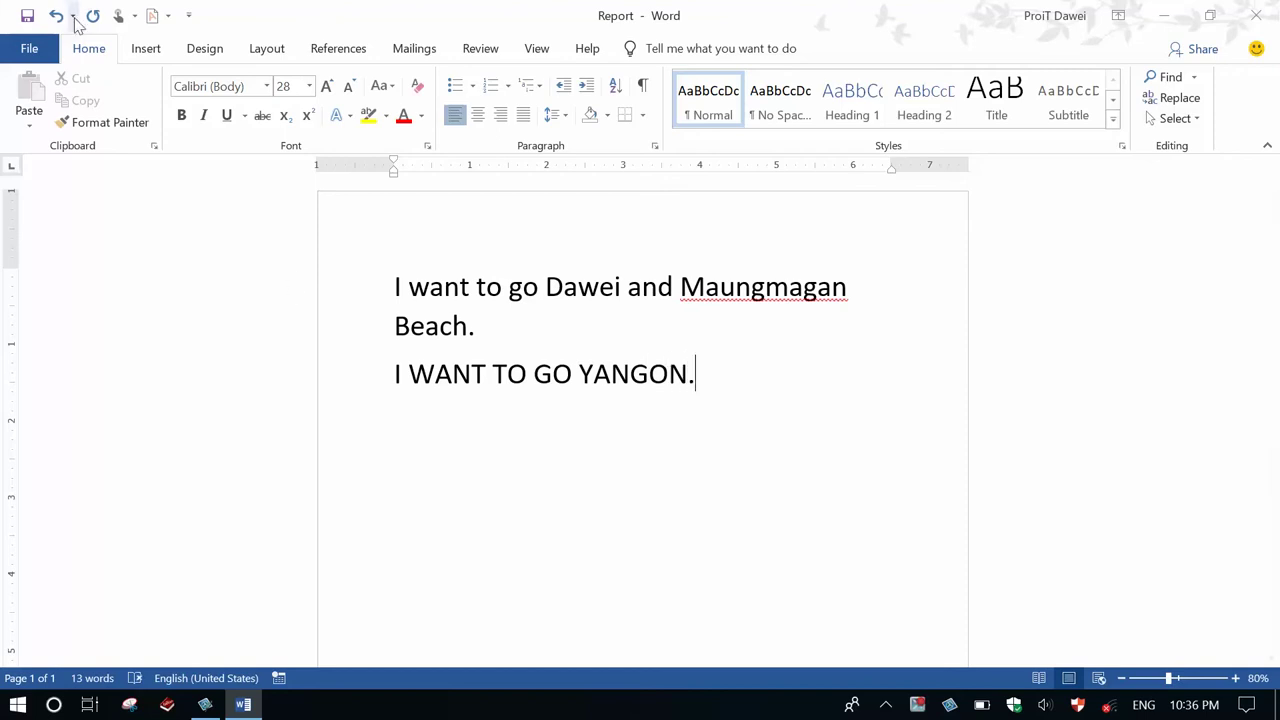
{"action": "left_click", "coordinate": [28, 16]}
{"action": "left_click", "coordinate": [1255, 16]}
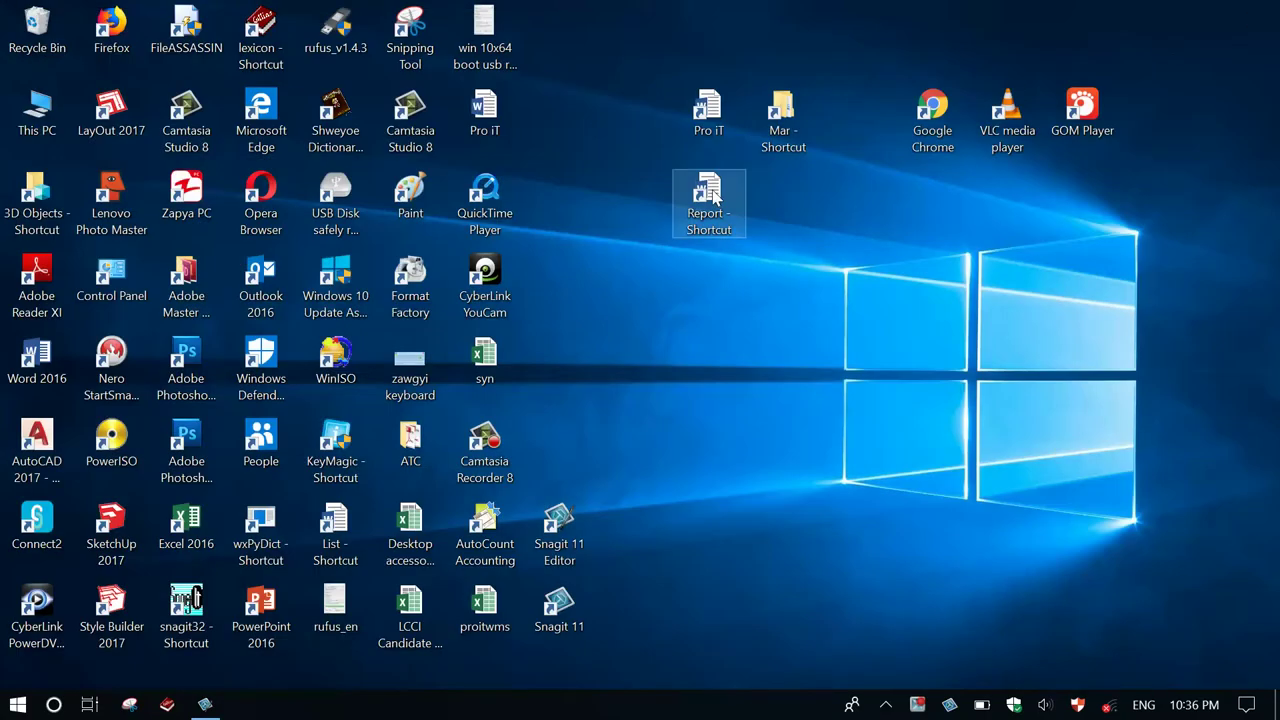
Browse to the original Report document in the 2018 yrs > Feb folder on Local Disk (D:).
{"action": "double_click", "coordinate": [35, 112]}
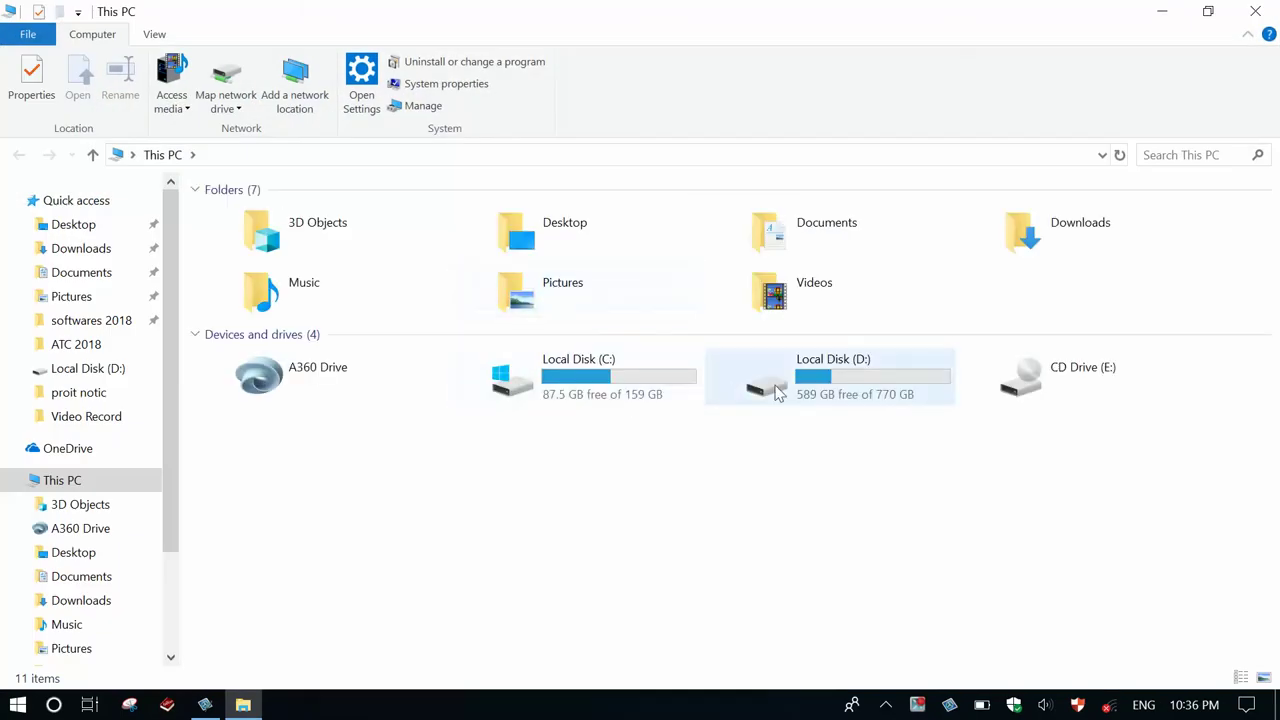
{"action": "left_click", "coordinate": [792, 388]}
{"action": "double_click", "coordinate": [792, 388]}
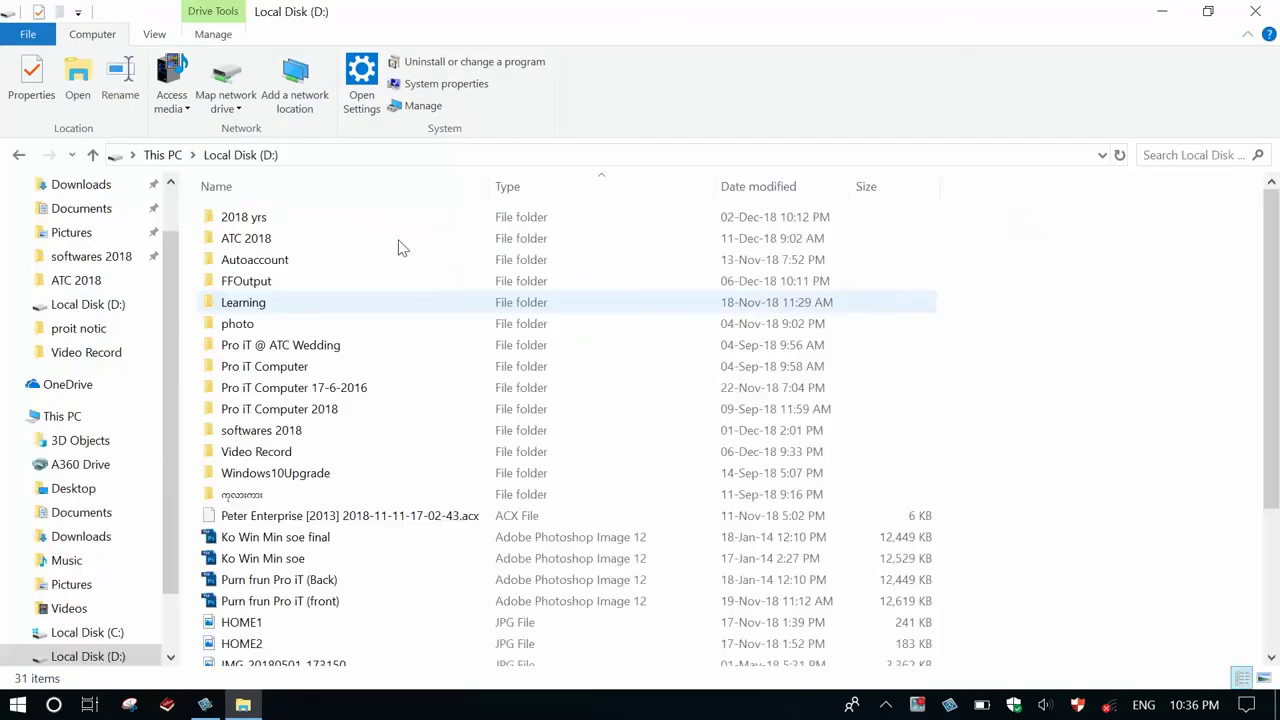
{"action": "double_click", "coordinate": [279, 217]}
{"action": "double_click", "coordinate": [252, 217]}
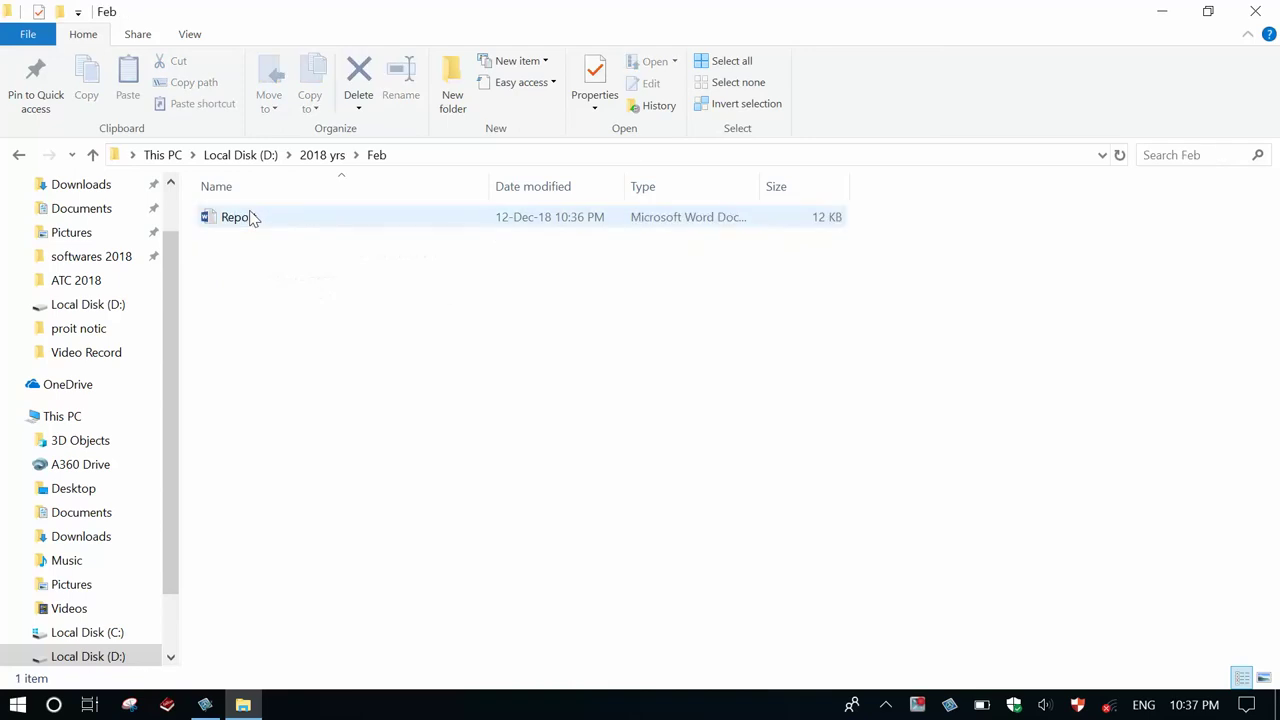
Open the original Report document, add the line "I WANT TO GO MANDALAY." below the existing text, then save and close it.
{"action": "double_click", "coordinate": [265, 220]}
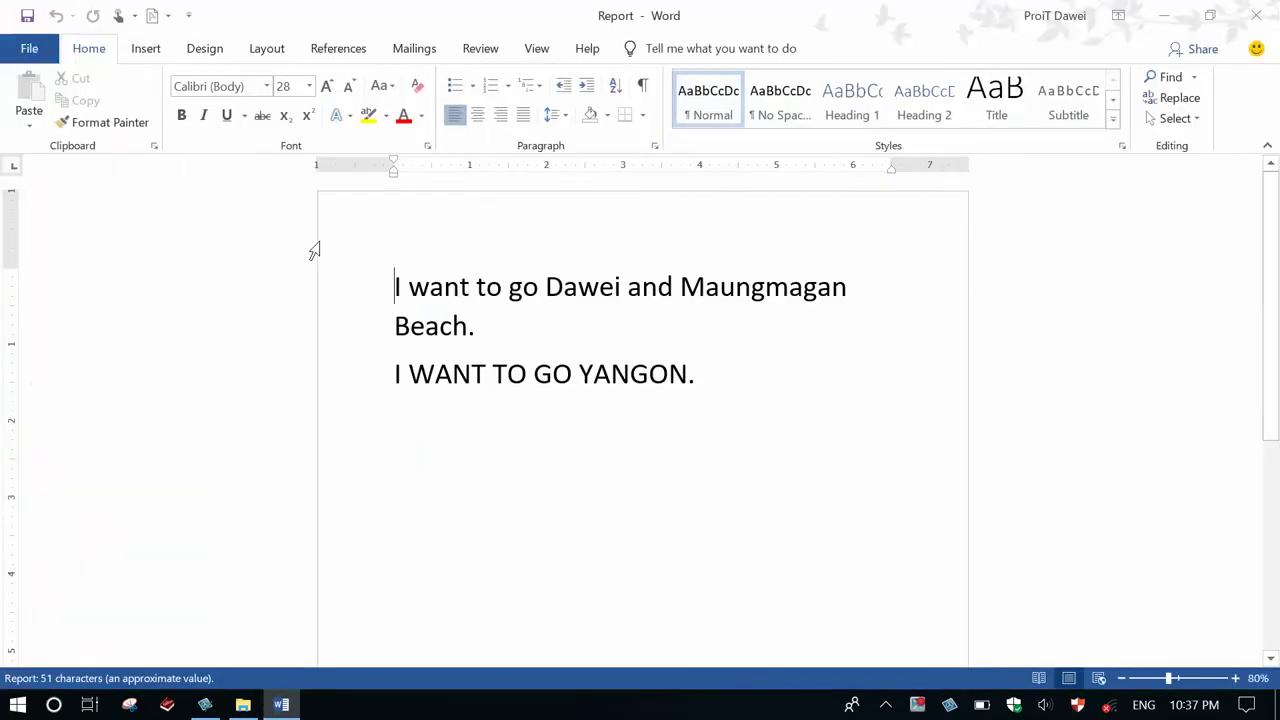
{"action": "left_click", "coordinate": [726, 396]}
{"action": "key", "text": "Return"}
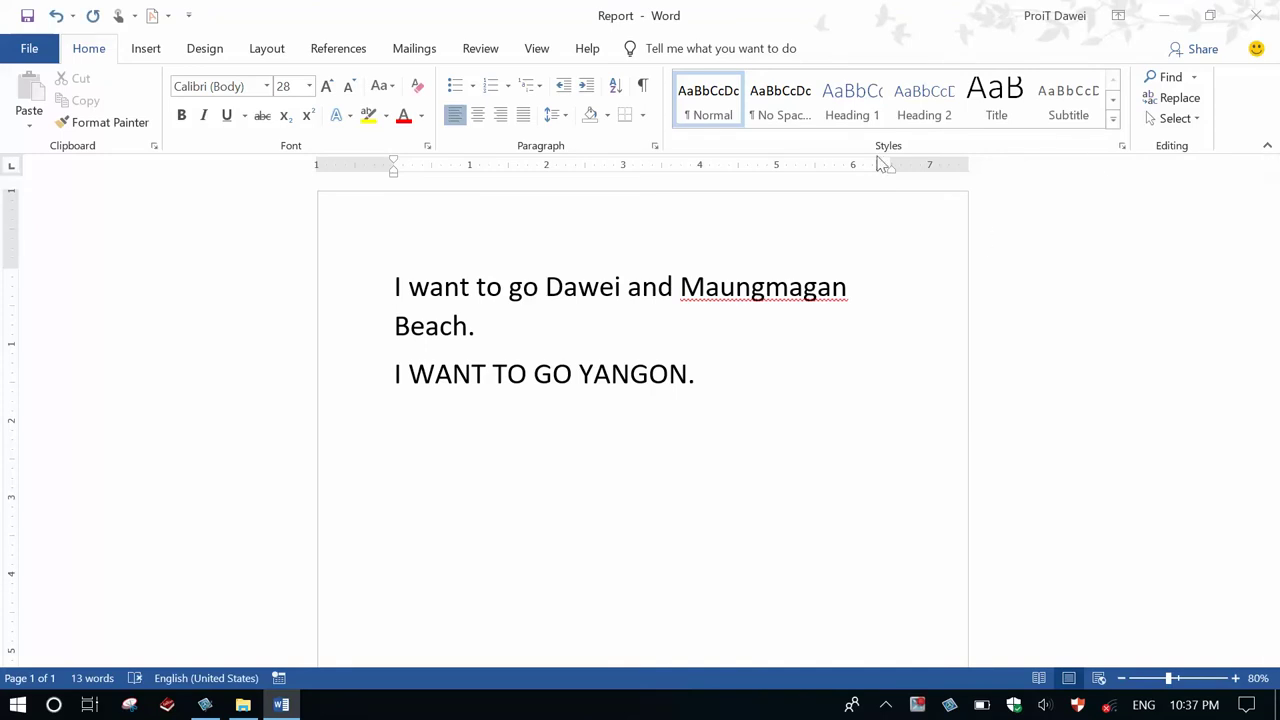
{"action": "left_click", "coordinate": [1165, 17]}
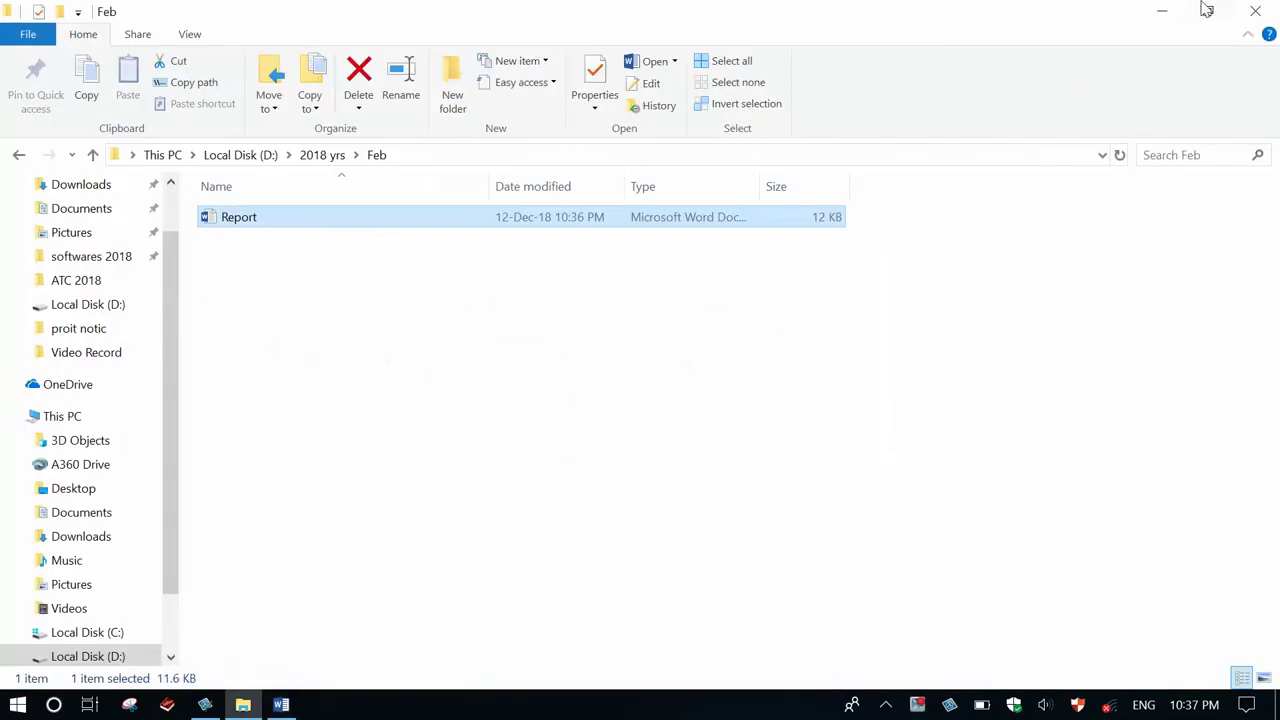
{"action": "left_click", "coordinate": [1254, 12]}
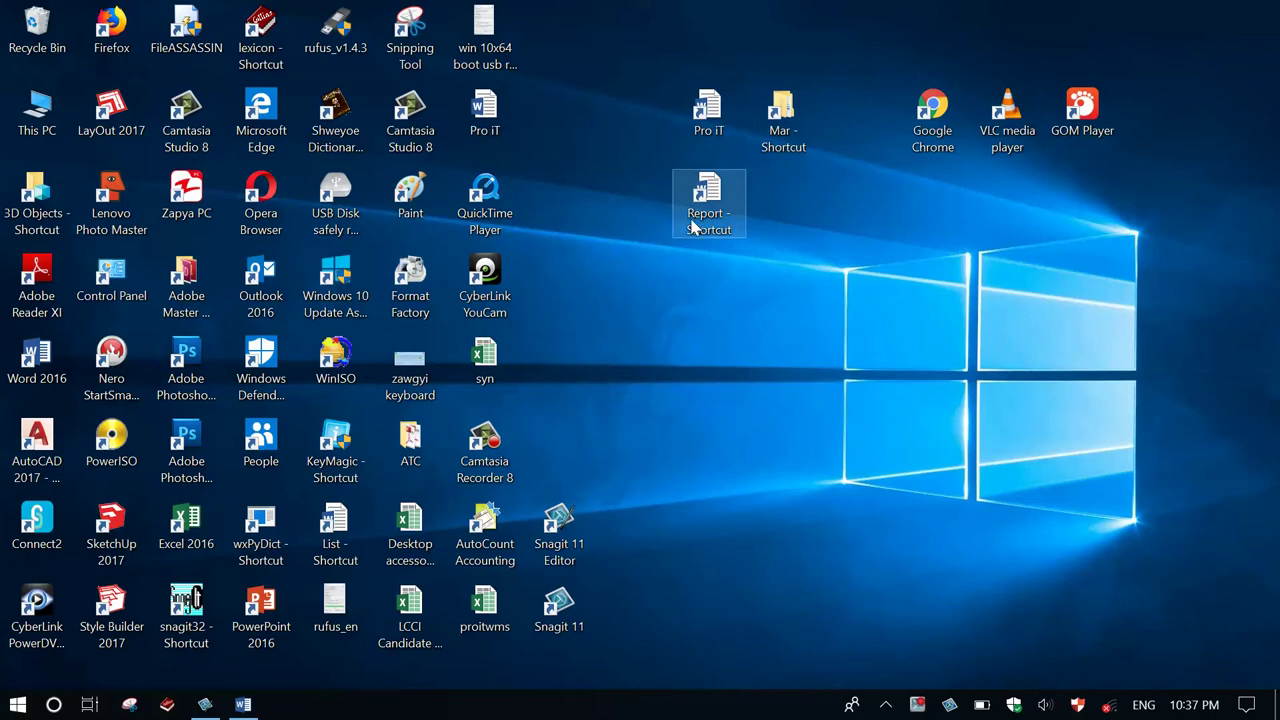
{"action": "left_click", "coordinate": [243, 704]}
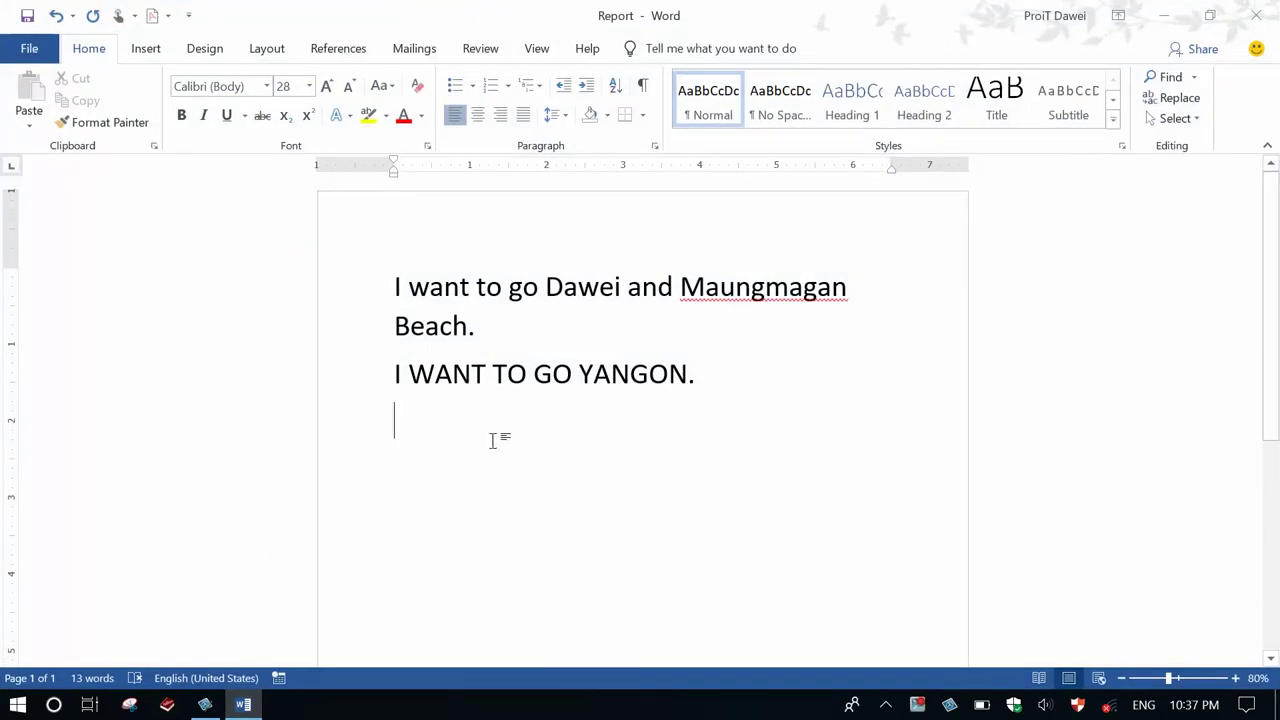
{"action": "type", "text": "i"}
{"action": "type", "text": "NAT TO GO"}
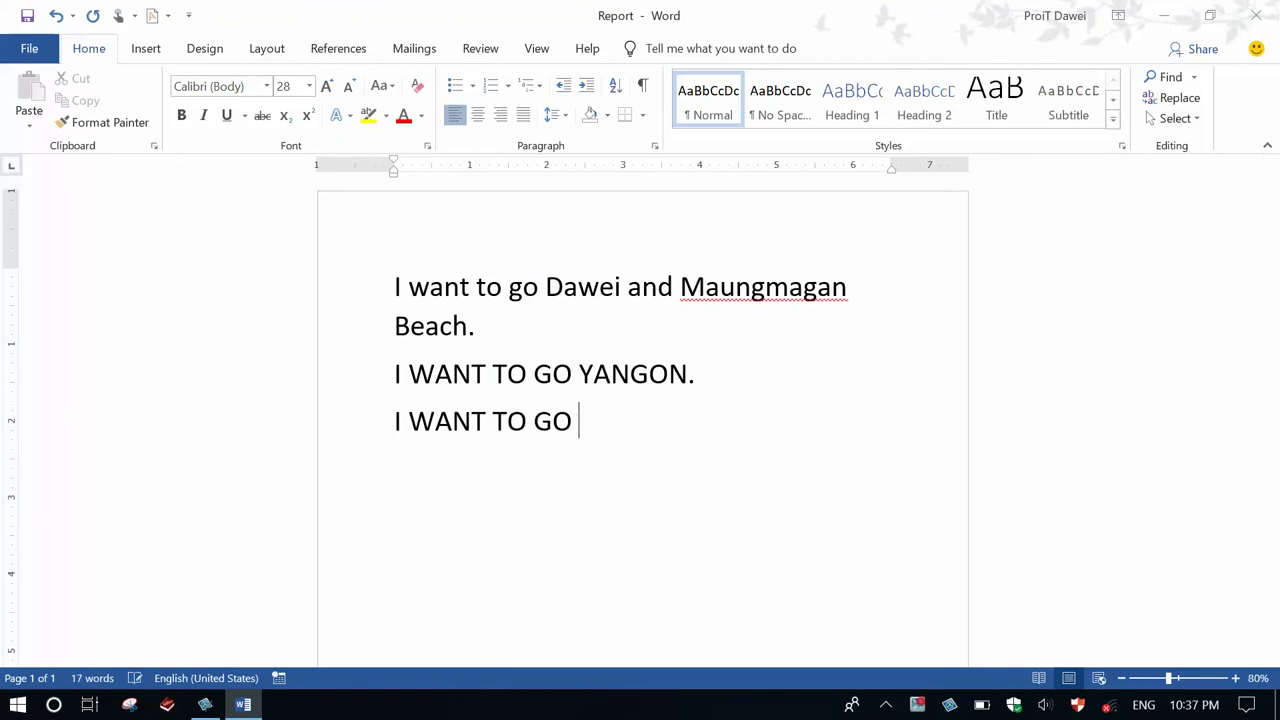
{"action": "type", "text": " MANDALAY."}
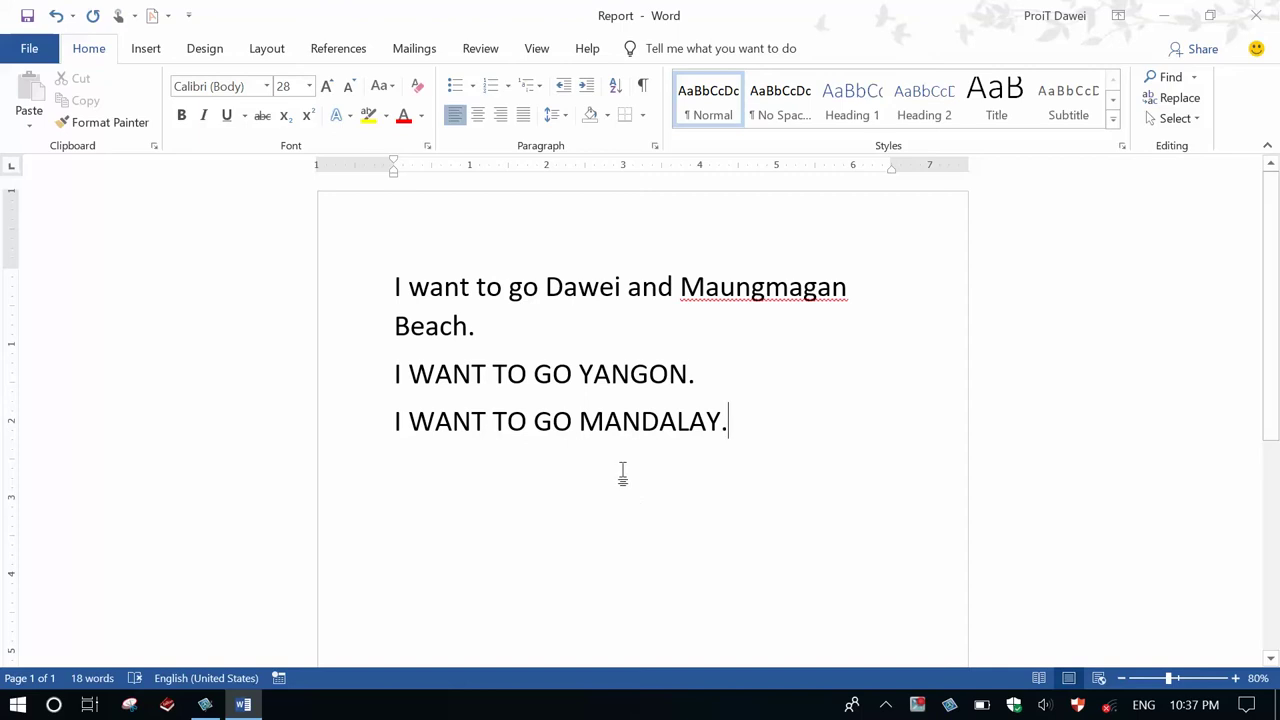
{"action": "left_click", "coordinate": [27, 15]}
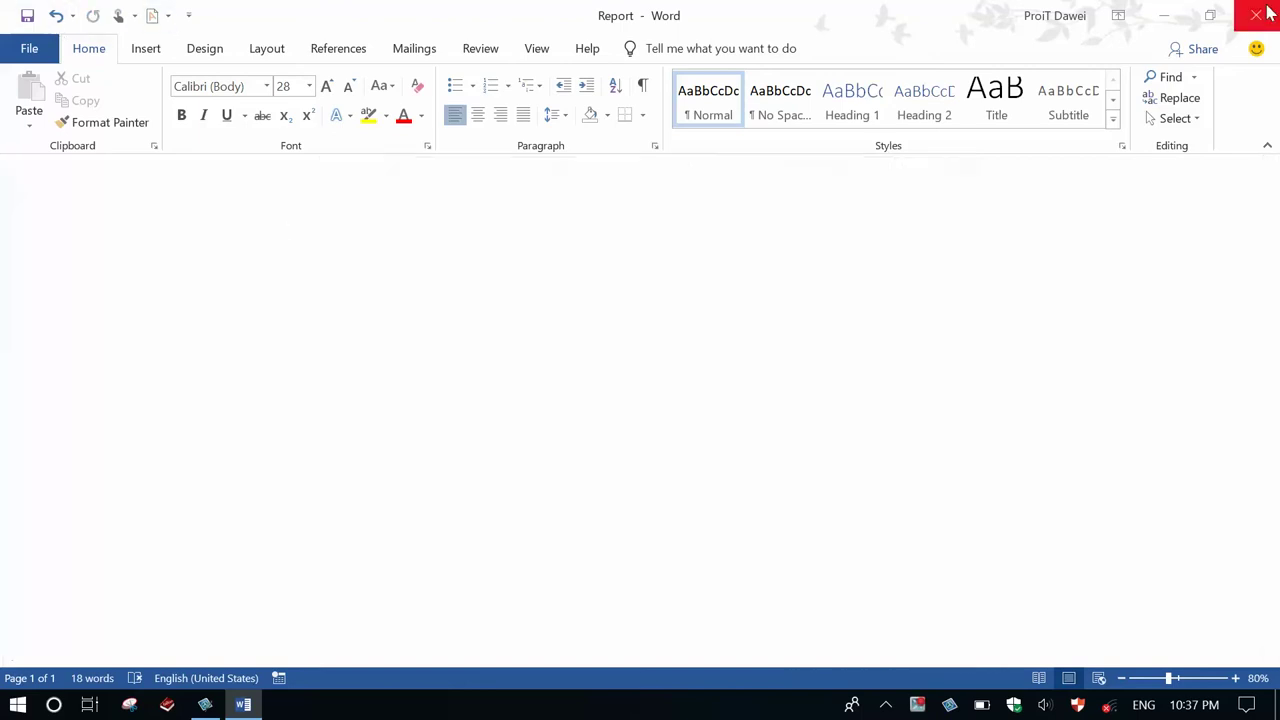
{"action": "left_click", "coordinate": [1256, 15]}
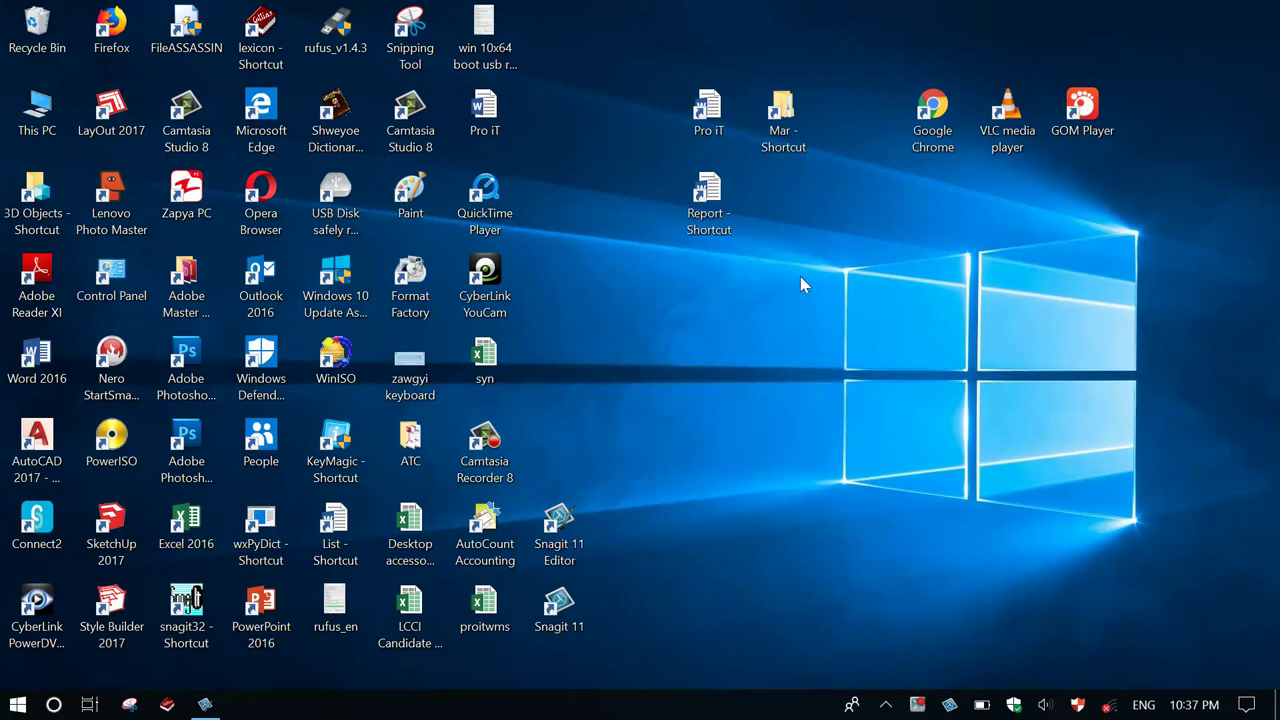
Open Report through its desktop shortcut to check the document's text, then close it.
{"action": "left_click", "coordinate": [705, 194]}
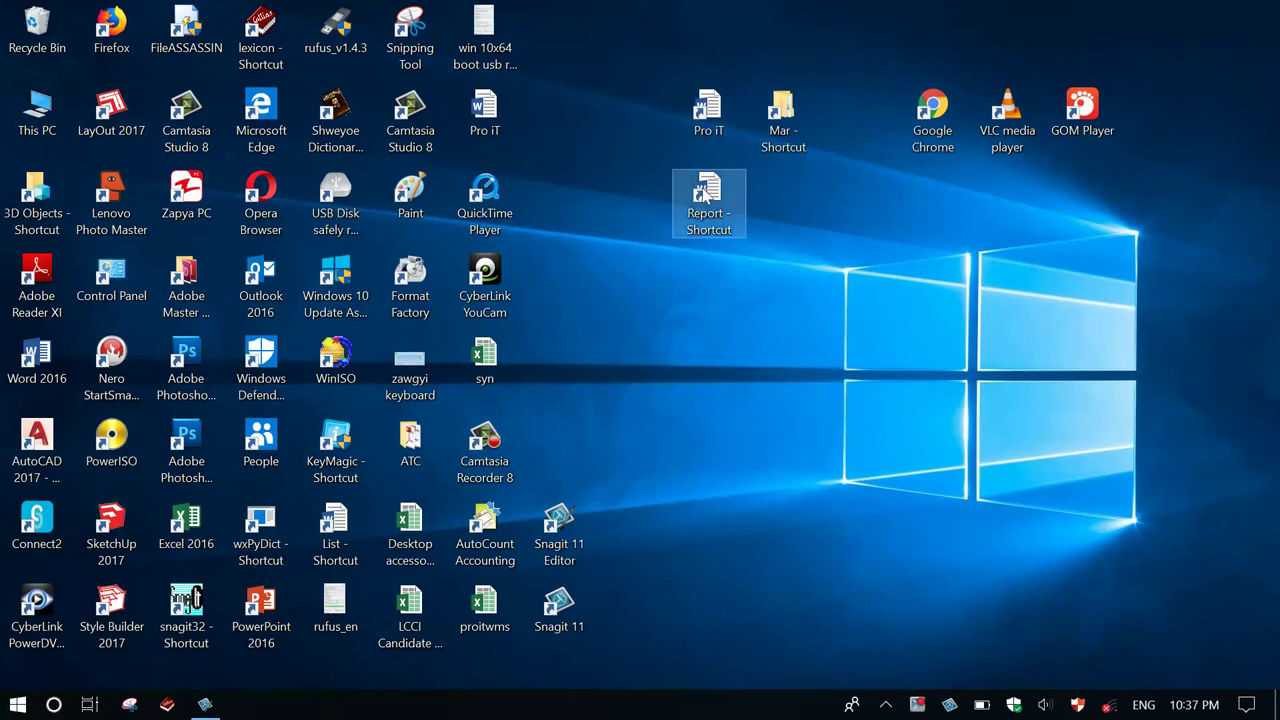
{"action": "double_click", "coordinate": [706, 193]}
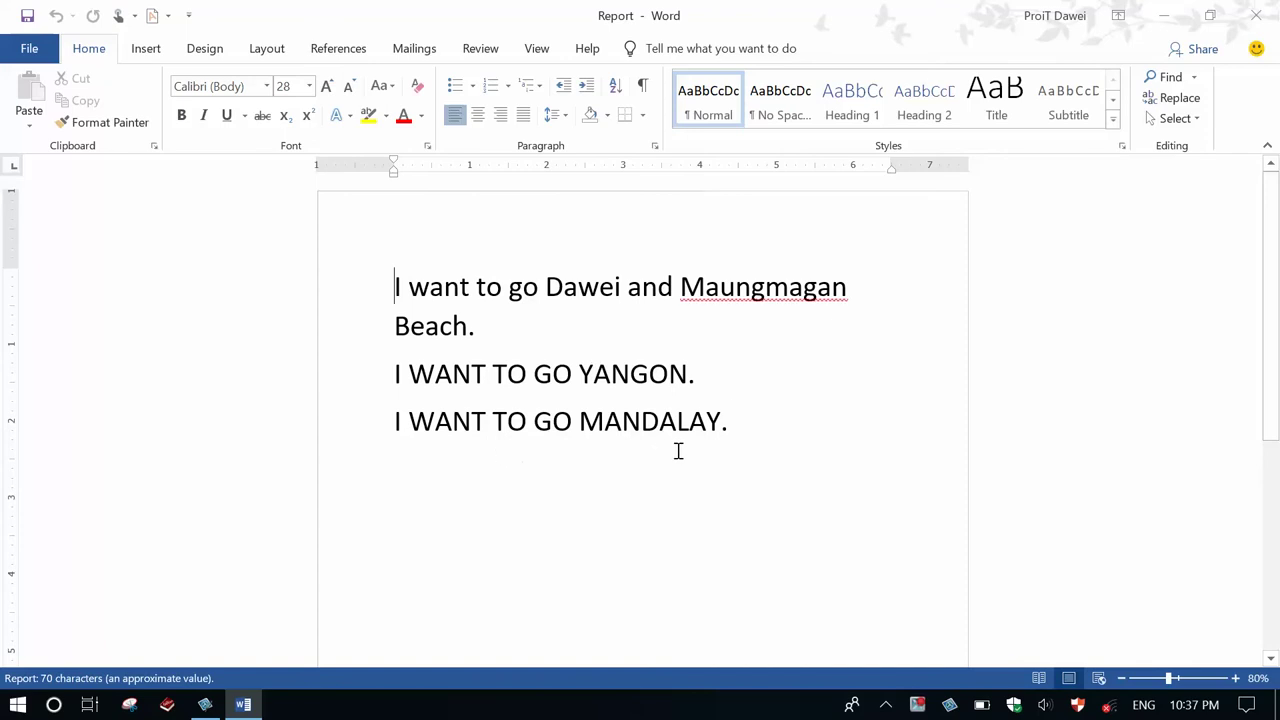
{"action": "left_click", "coordinate": [1268, 10]}
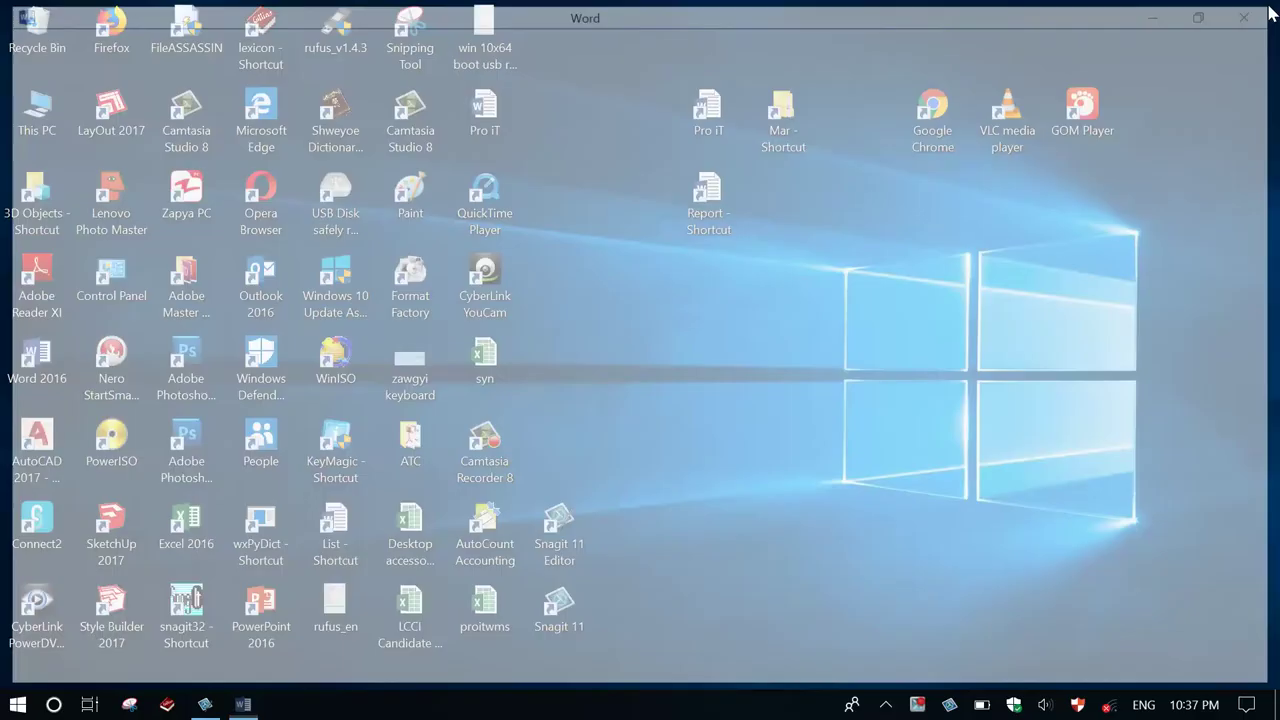
Open the file location of the Report desktop shortcut, inspect the original's folder path, and close the window.
{"action": "left_click", "coordinate": [708, 213]}
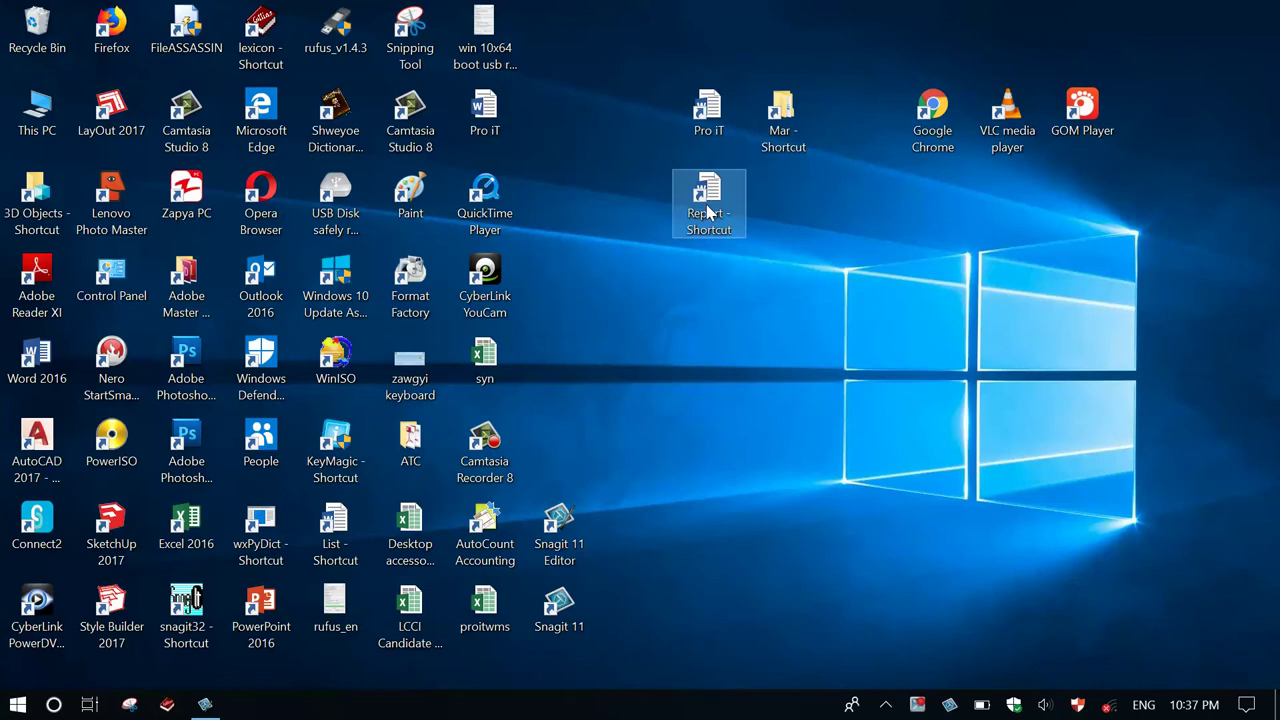
{"action": "right_click", "coordinate": [706, 200]}
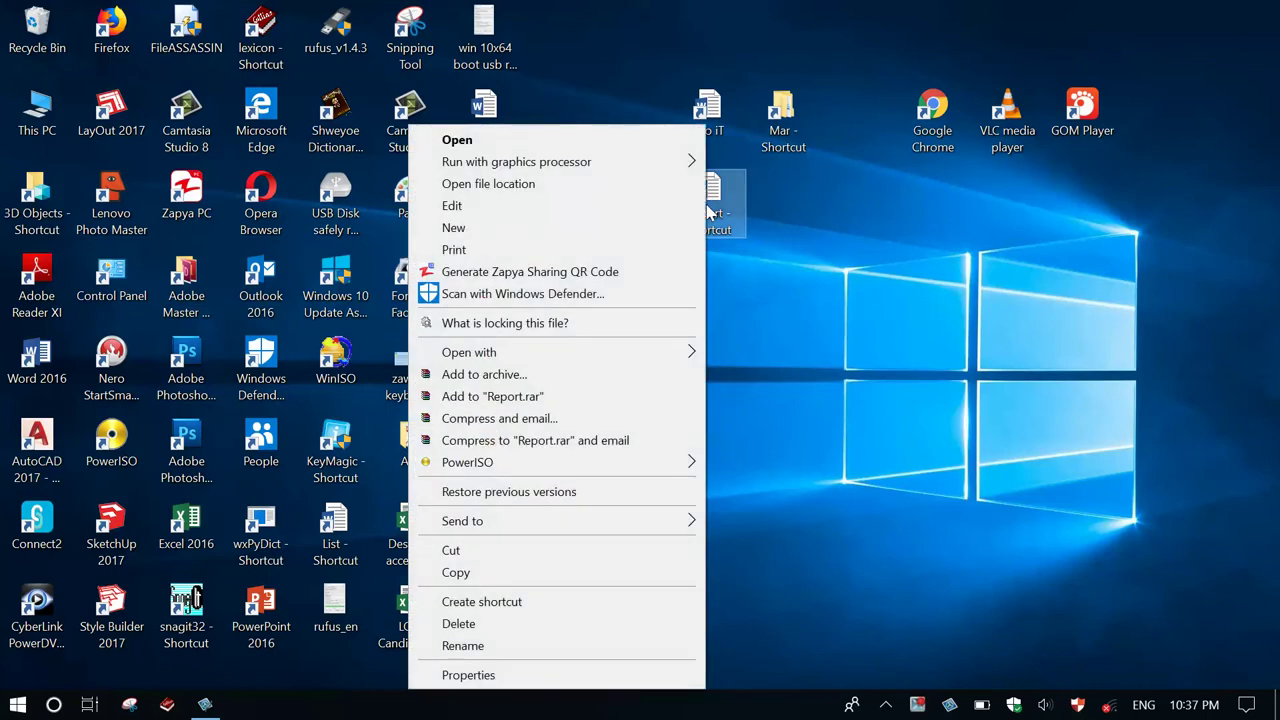
{"action": "left_click", "coordinate": [510, 188]}
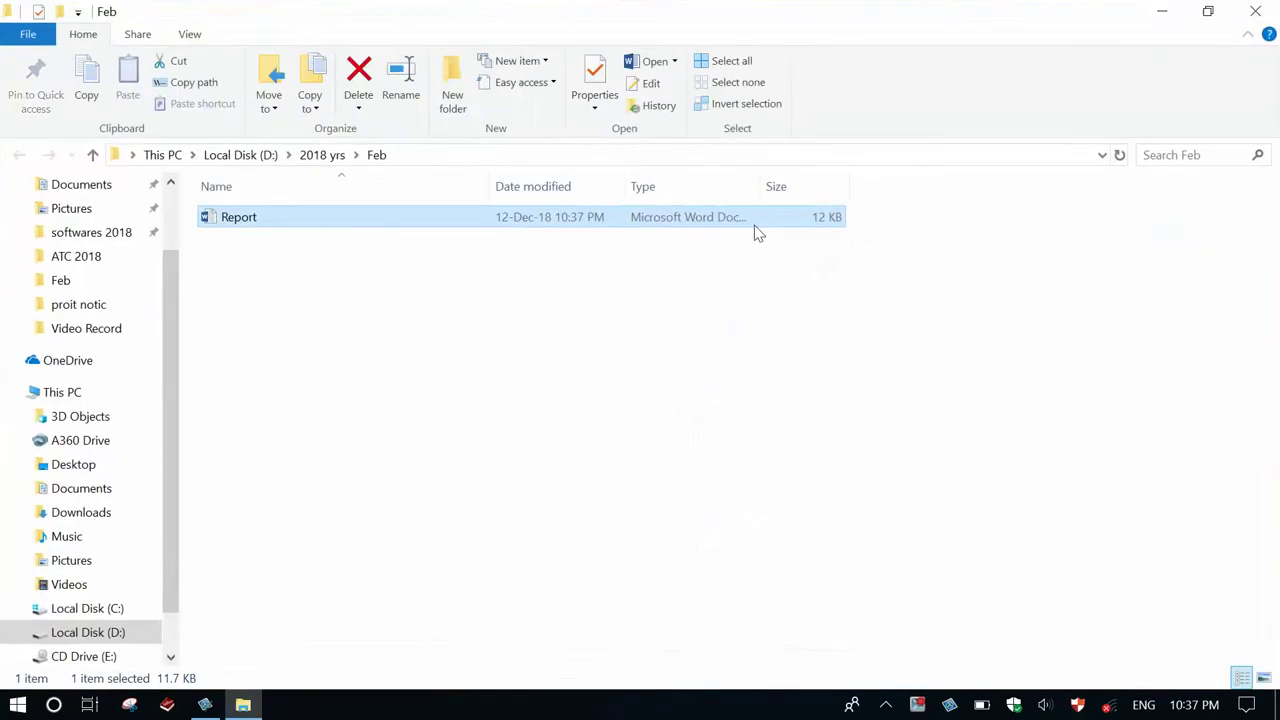
{"action": "left_click", "coordinate": [421, 154]}
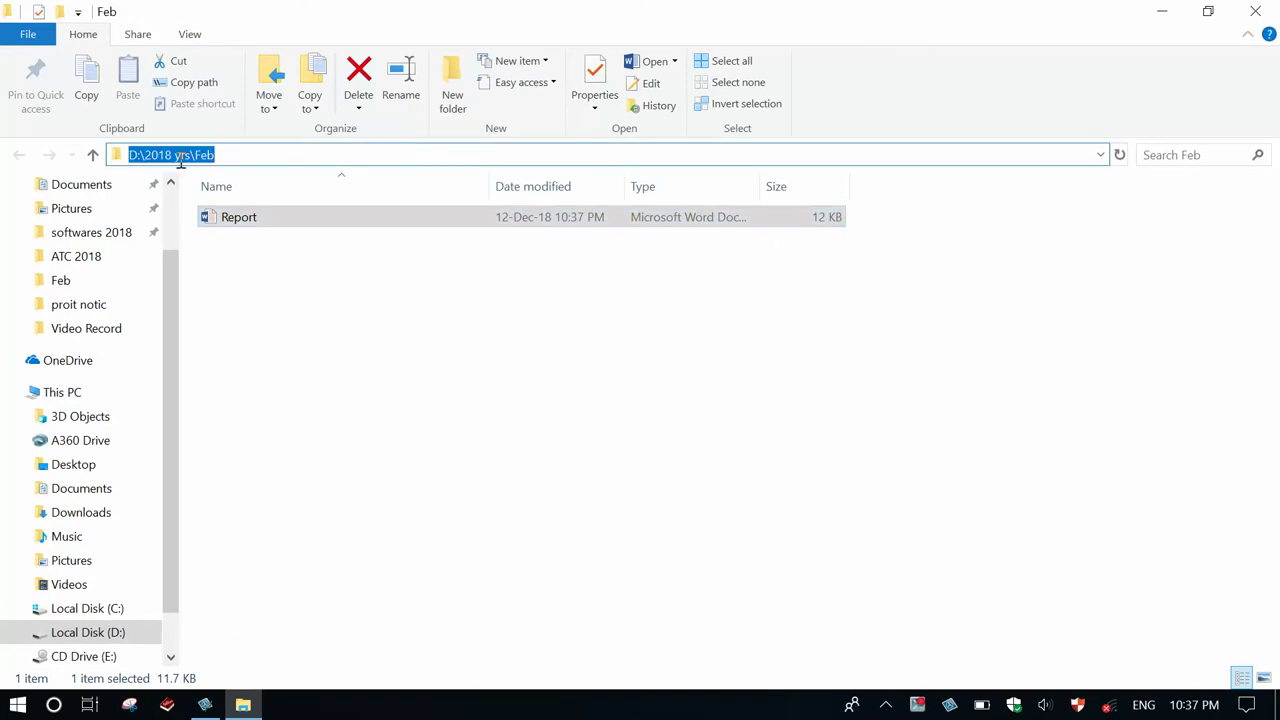
{"action": "left_click", "coordinate": [239, 150]}
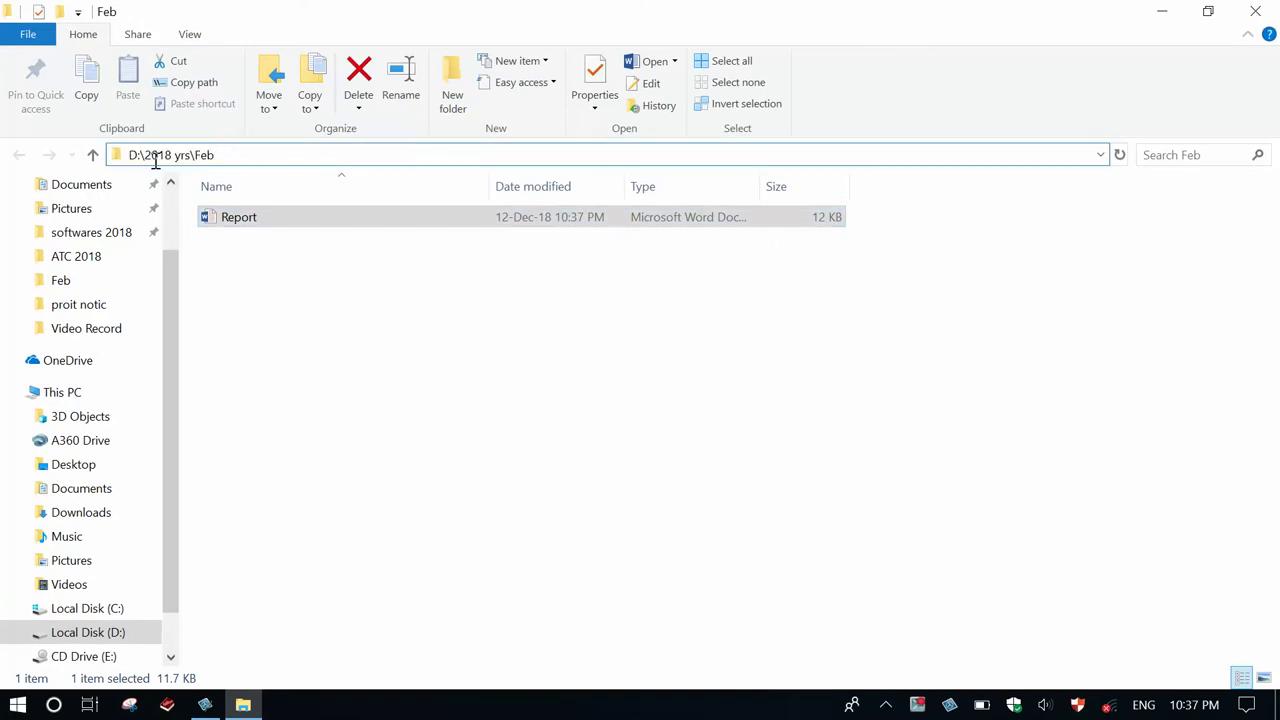
{"action": "right_click", "coordinate": [272, 222]}
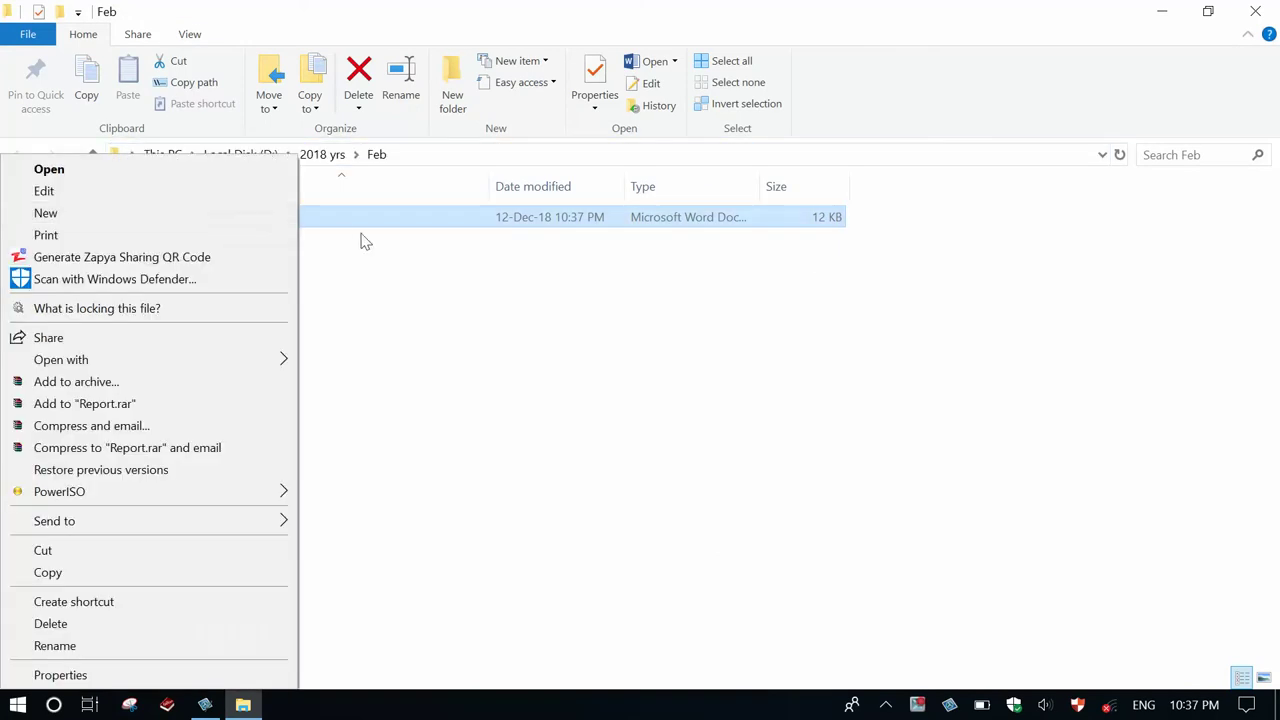
{"action": "left_click", "coordinate": [345, 240]}
{"action": "left_click", "coordinate": [276, 222]}
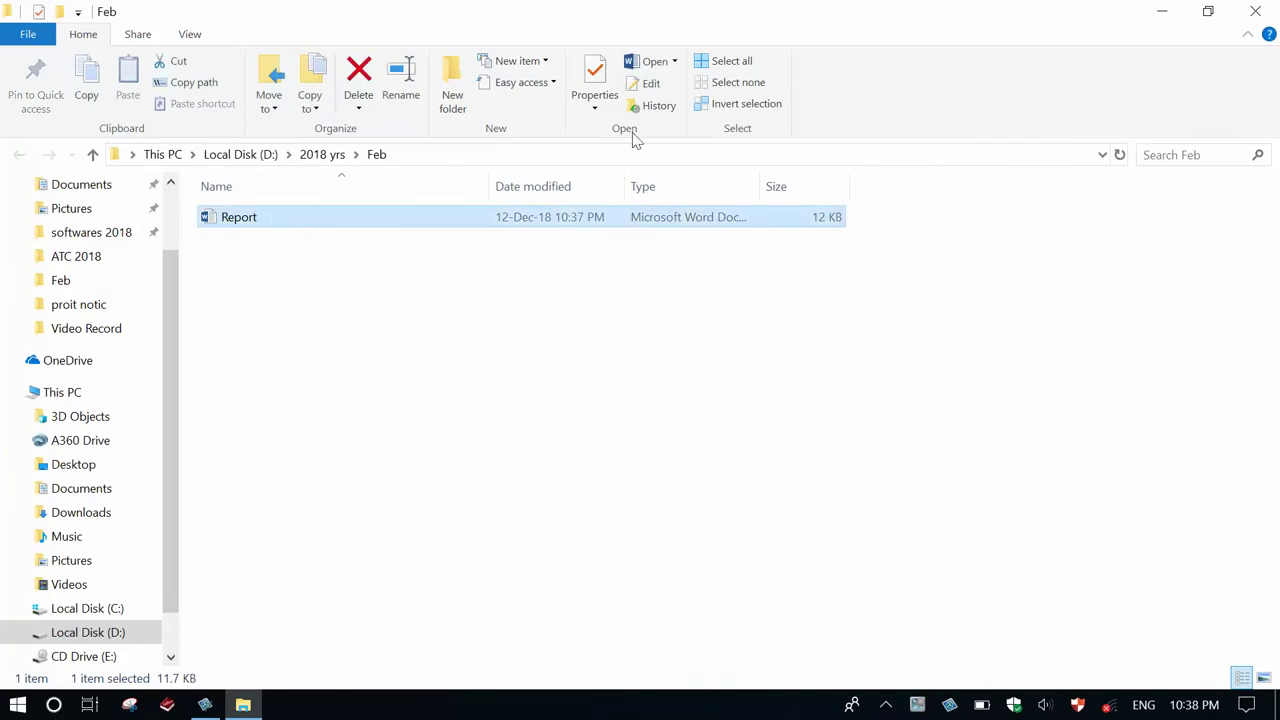
{"action": "left_click", "coordinate": [1255, 11]}
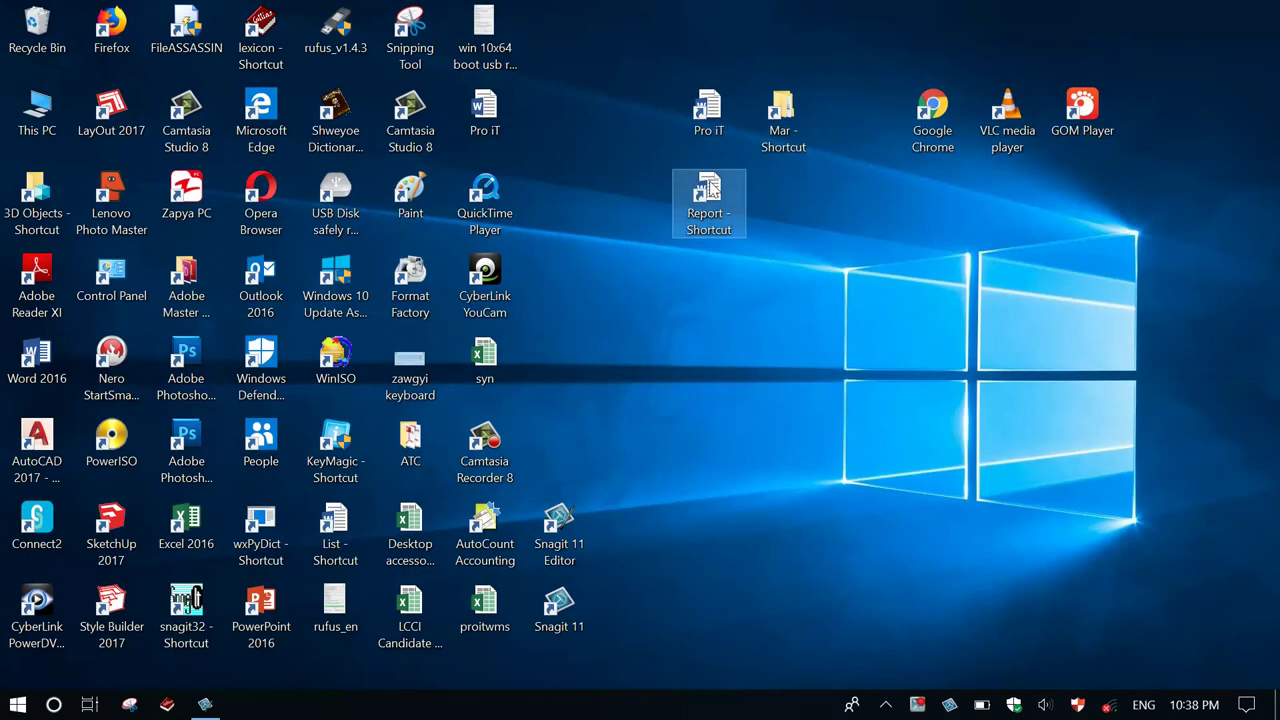
Delete the Report shortcut from the desktop.
{"action": "right_click", "coordinate": [705, 185]}
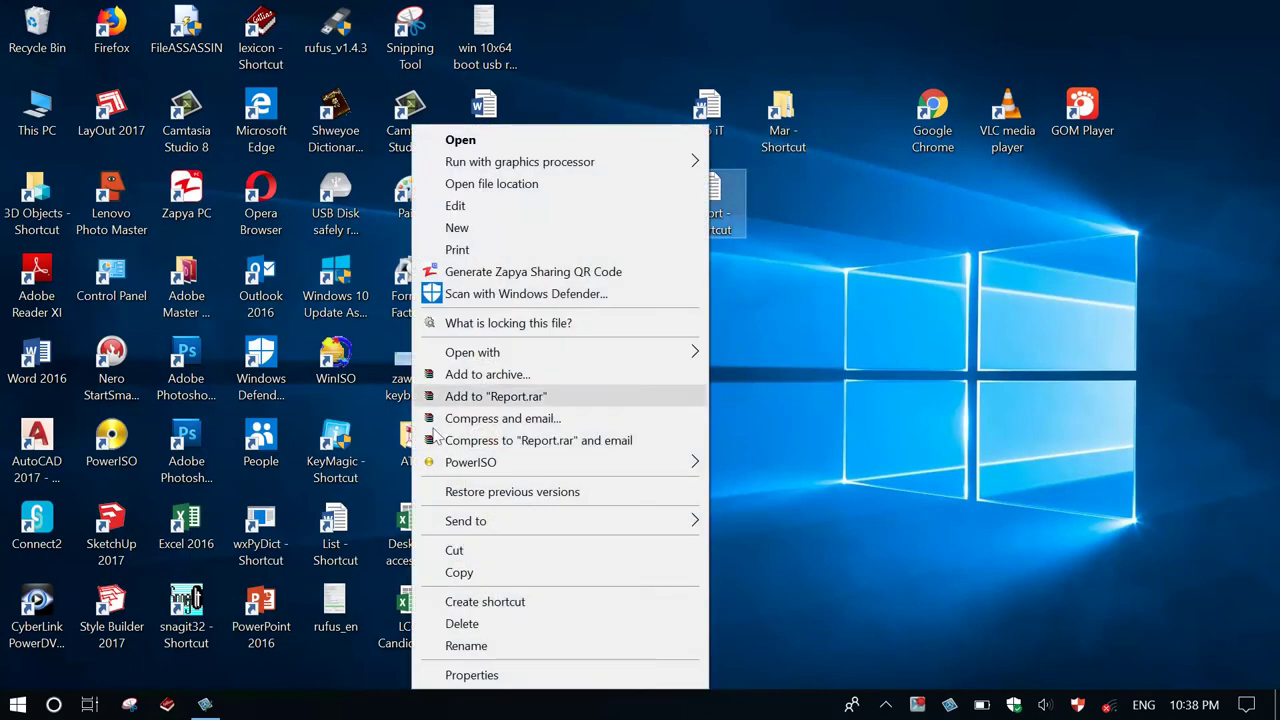
{"action": "left_click", "coordinate": [462, 623]}
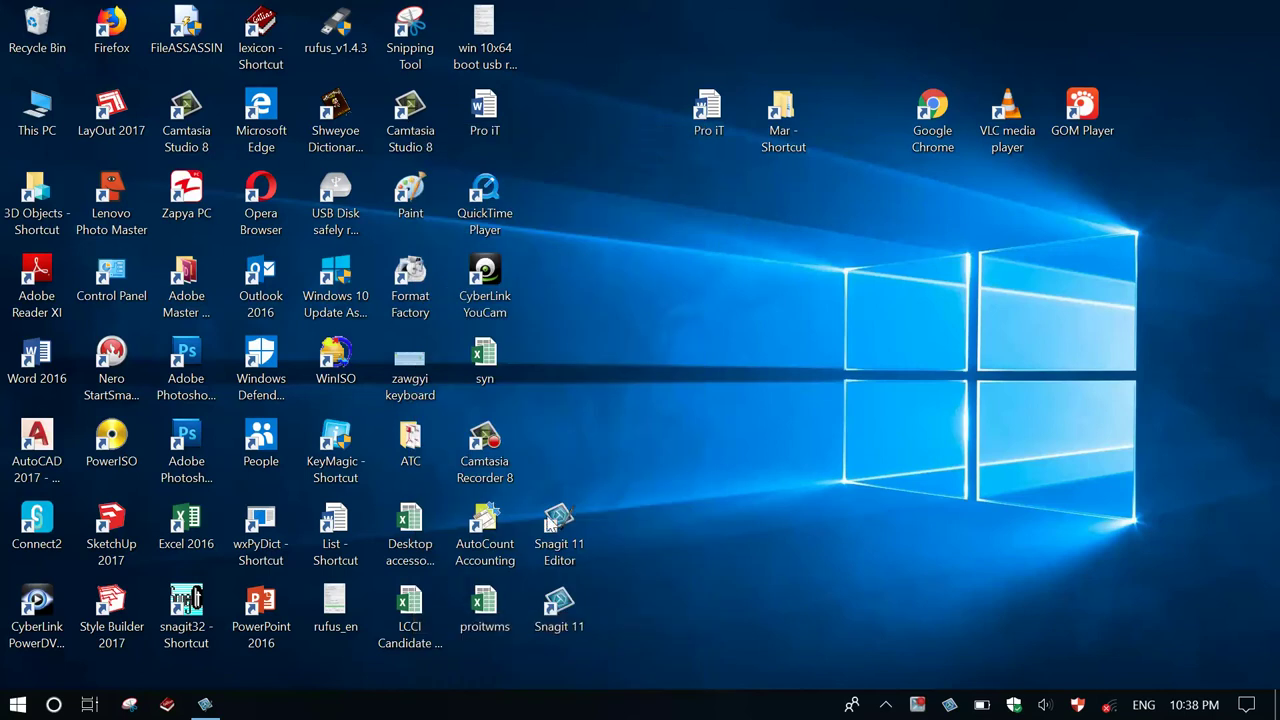
Open the original Report document in 2018 yrs > Feb on Local Disk (D:) to check its contents, then close everything.
{"action": "double_click", "coordinate": [36, 115]}
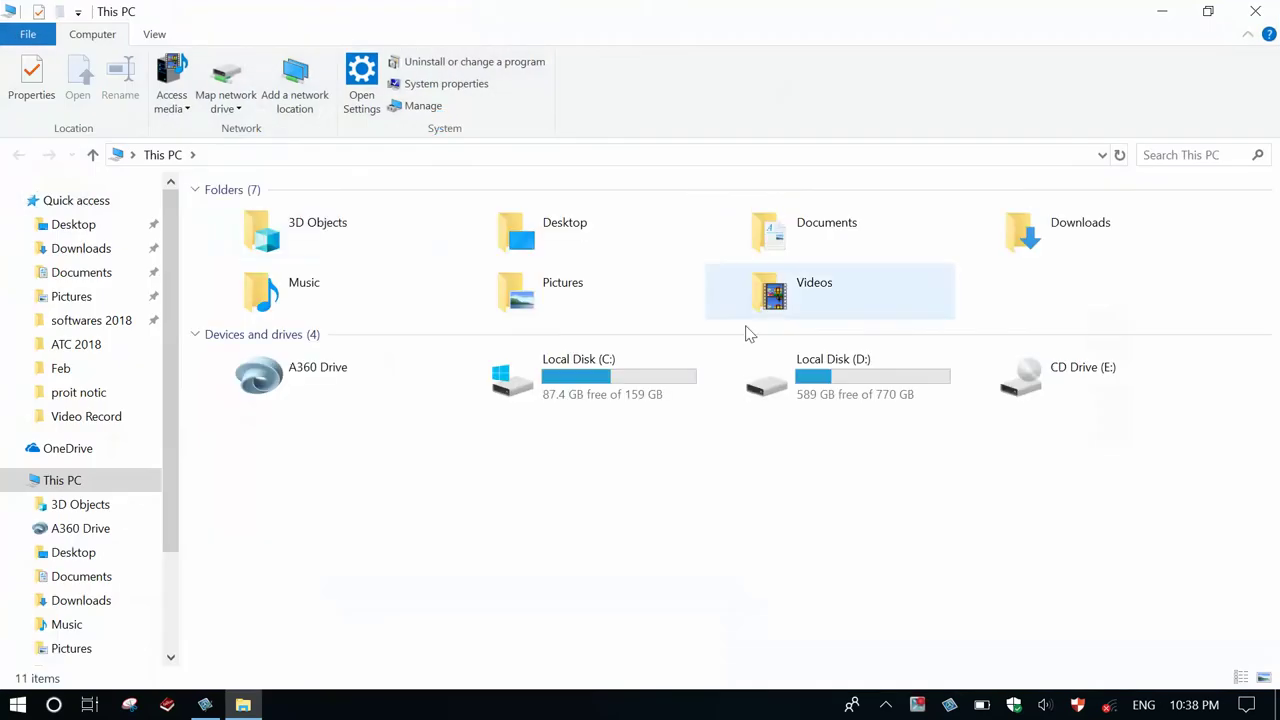
{"action": "double_click", "coordinate": [797, 374]}
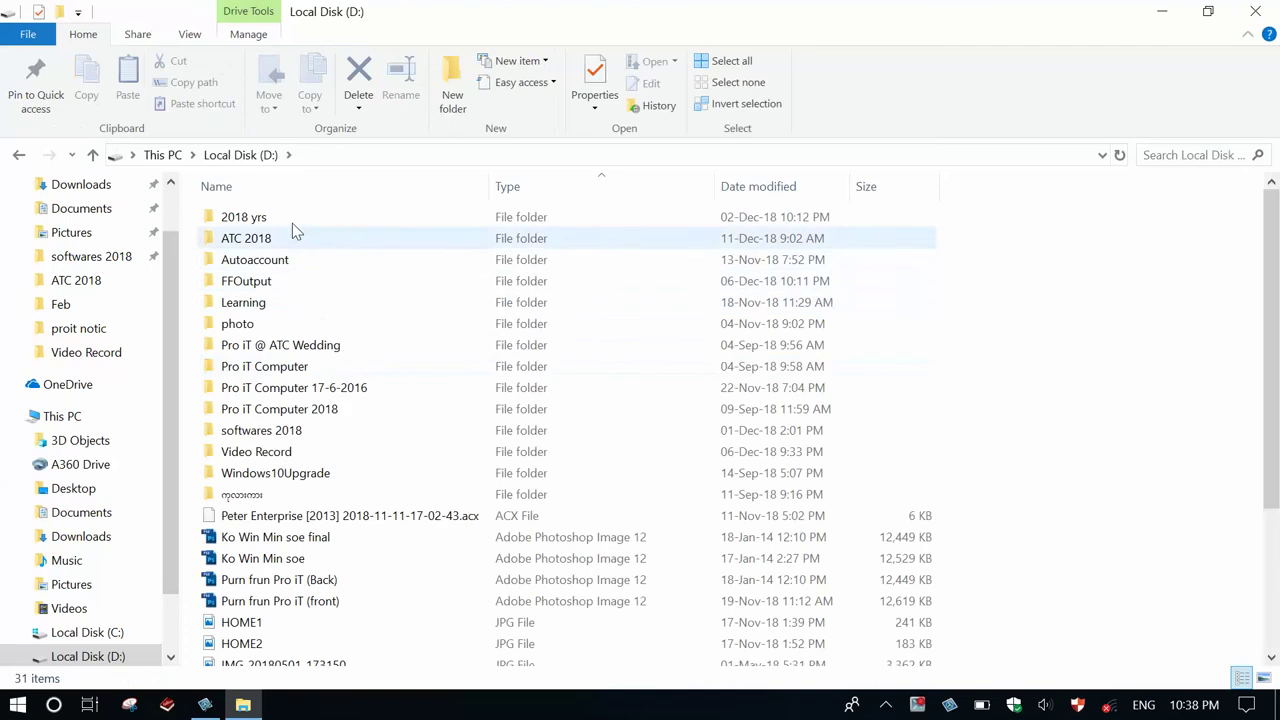
{"action": "double_click", "coordinate": [286, 218]}
{"action": "double_click", "coordinate": [243, 219]}
{"action": "double_click", "coordinate": [257, 217]}
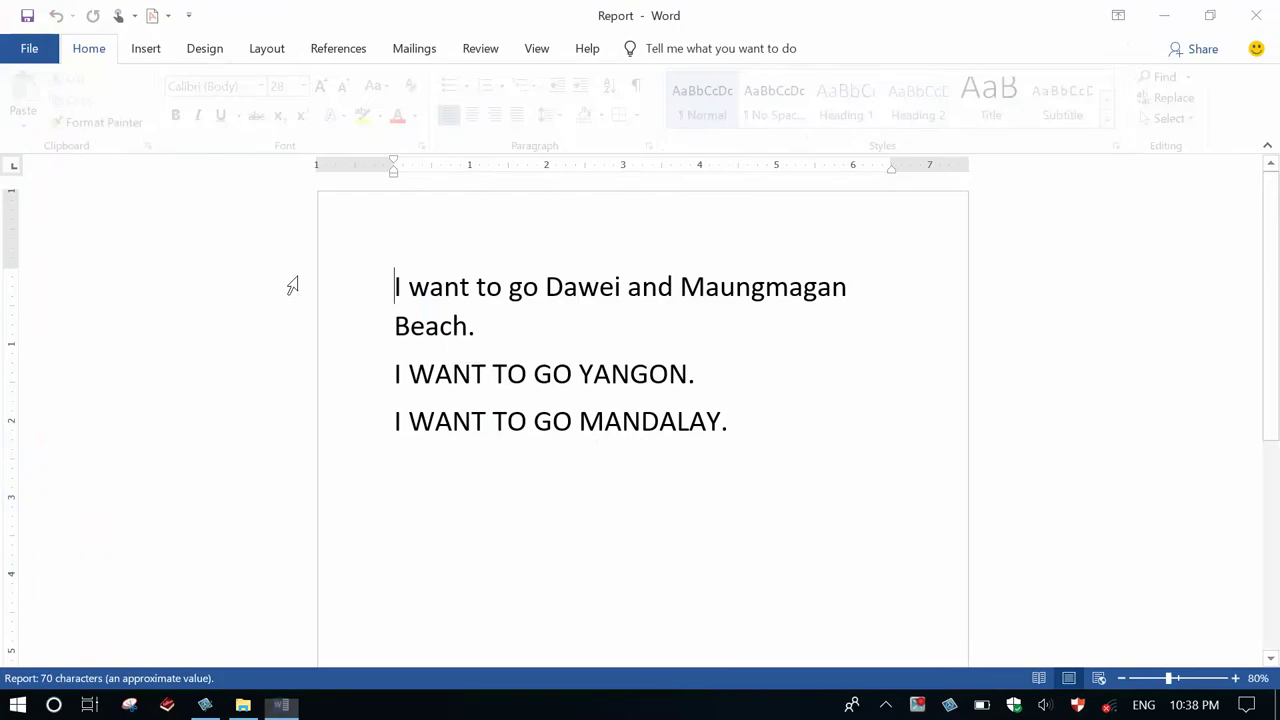
{"action": "left_click", "coordinate": [1256, 15]}
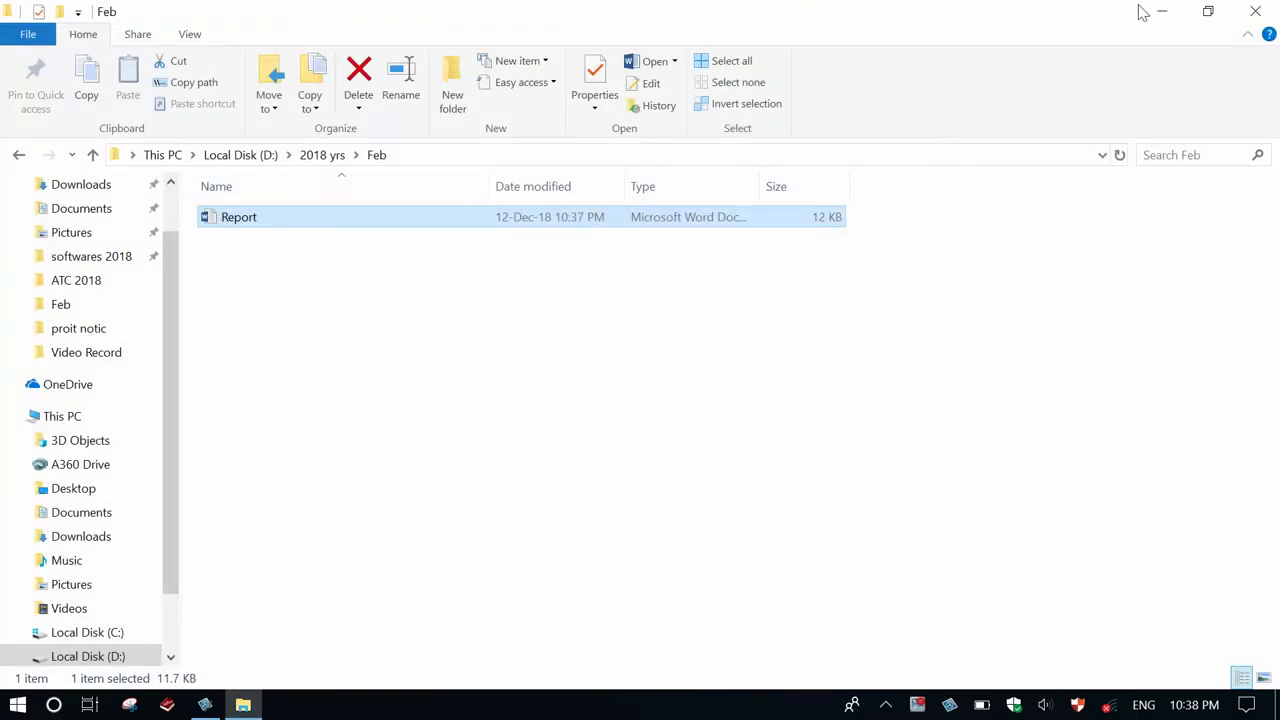
{"action": "left_click", "coordinate": [1256, 12]}
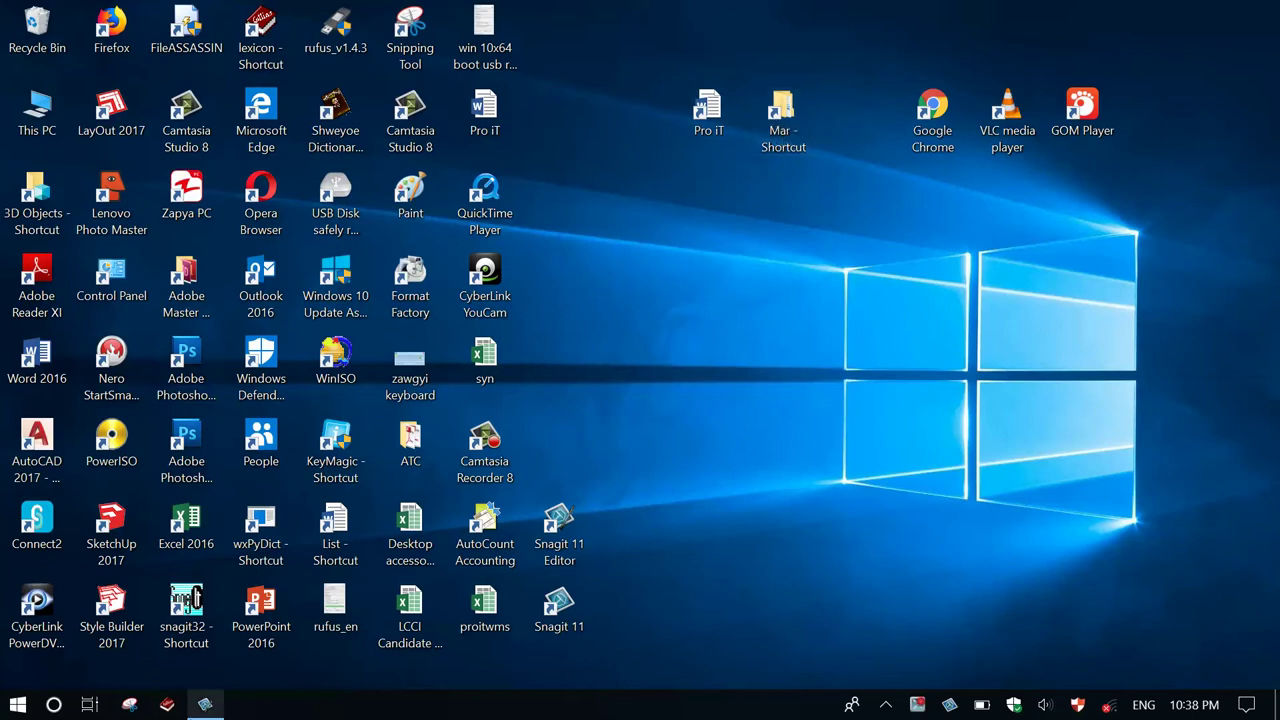
Switch to Snagit Editor to review the list of lesson topics, keep the file open, and minimize the window.
{"action": "left_click", "coordinate": [205, 704]}
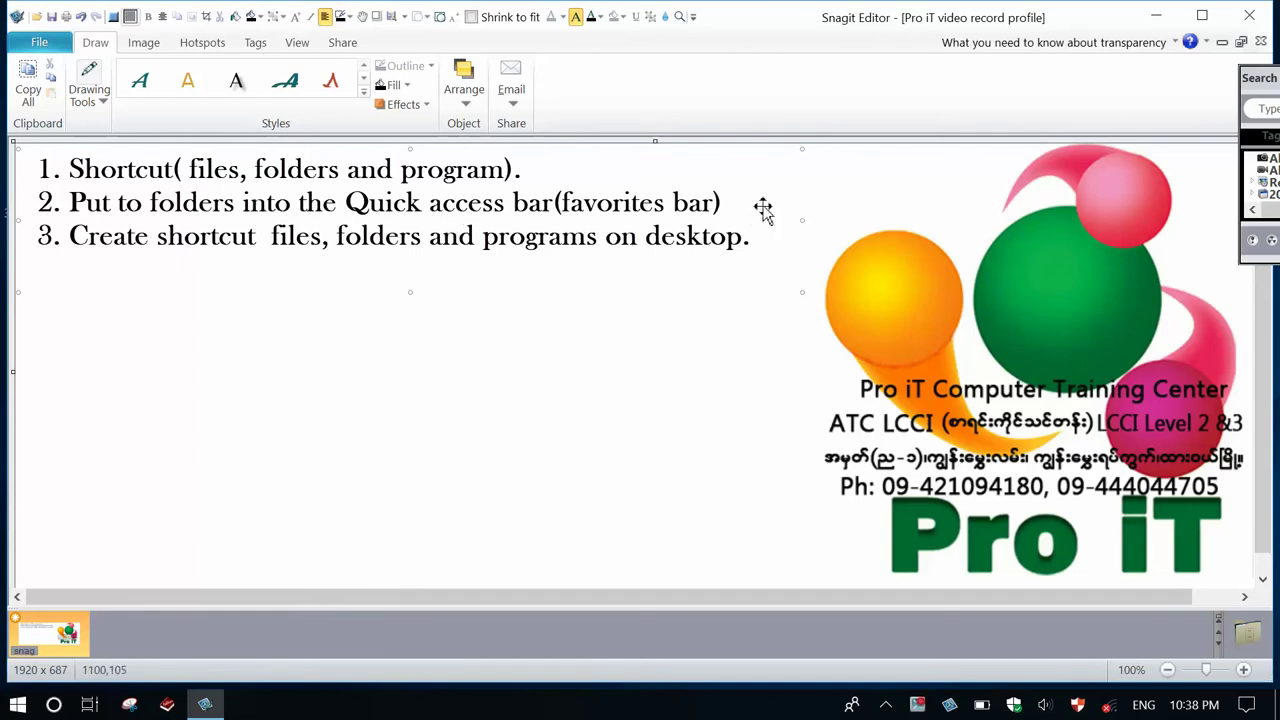
{"action": "left_click", "coordinate": [1256, 15]}
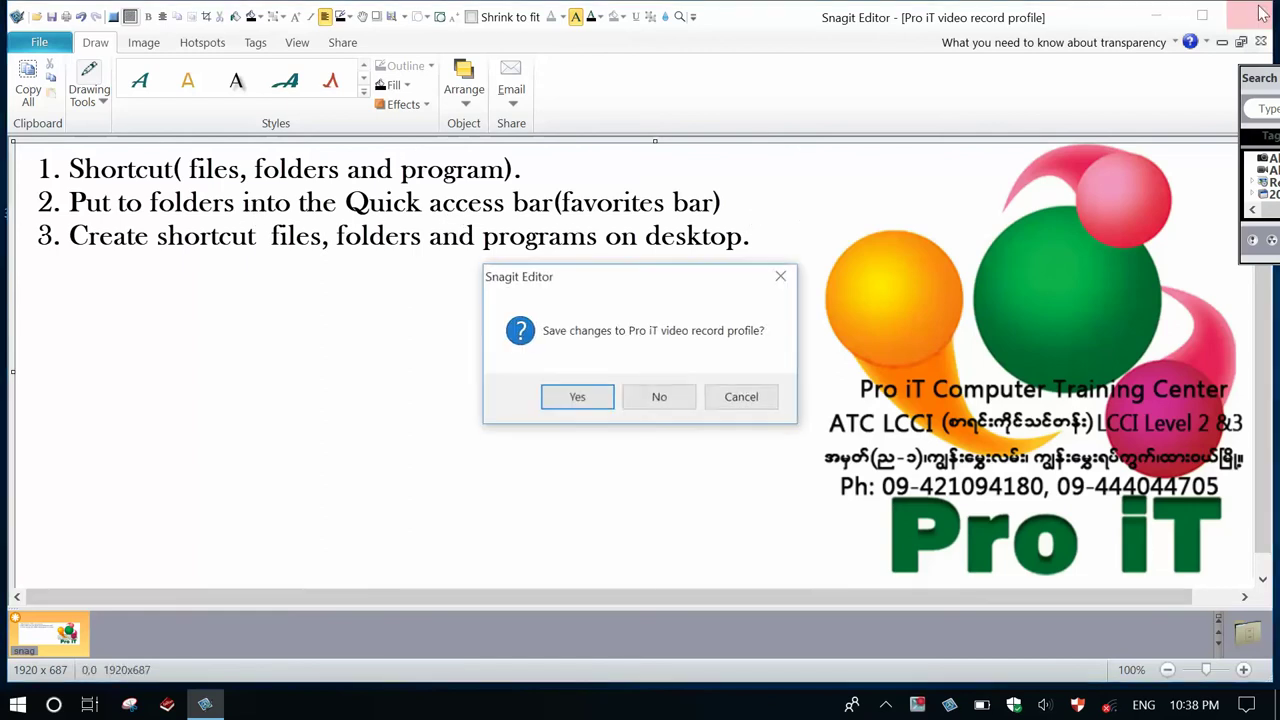
{"action": "left_click", "coordinate": [766, 399]}
{"action": "right_click", "coordinate": [766, 399]}
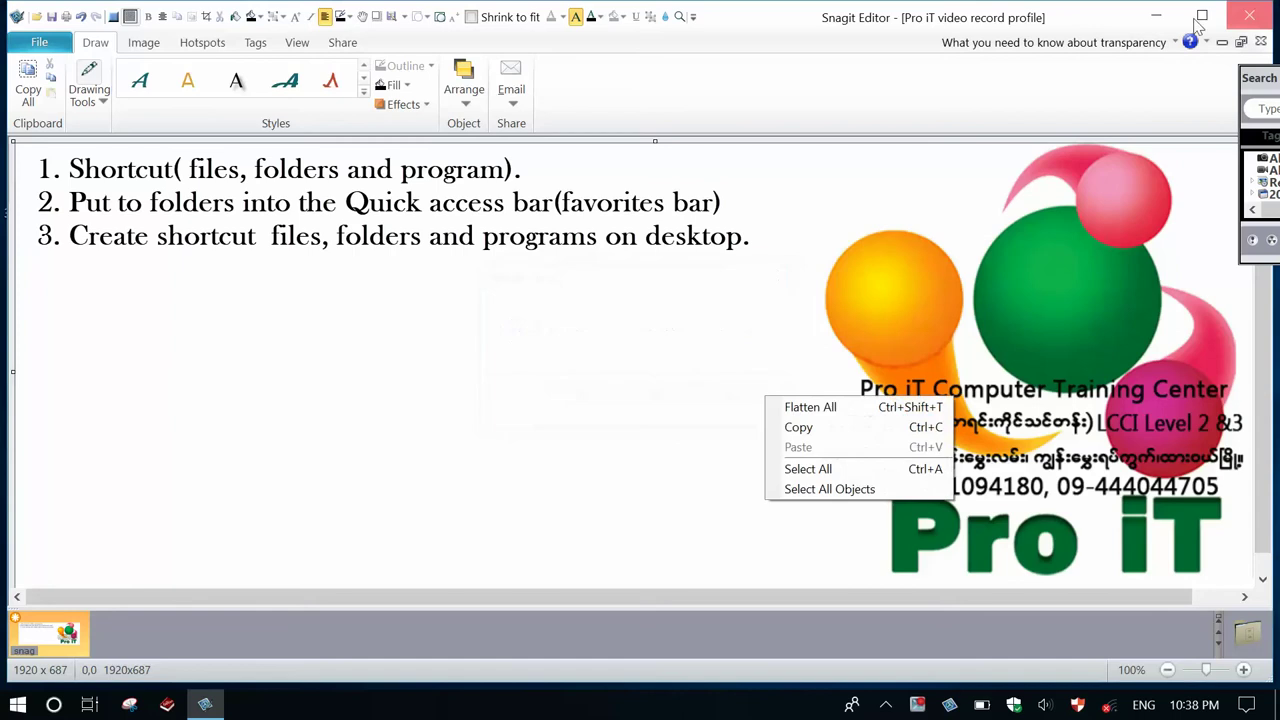
{"action": "left_click", "coordinate": [1146, 19]}
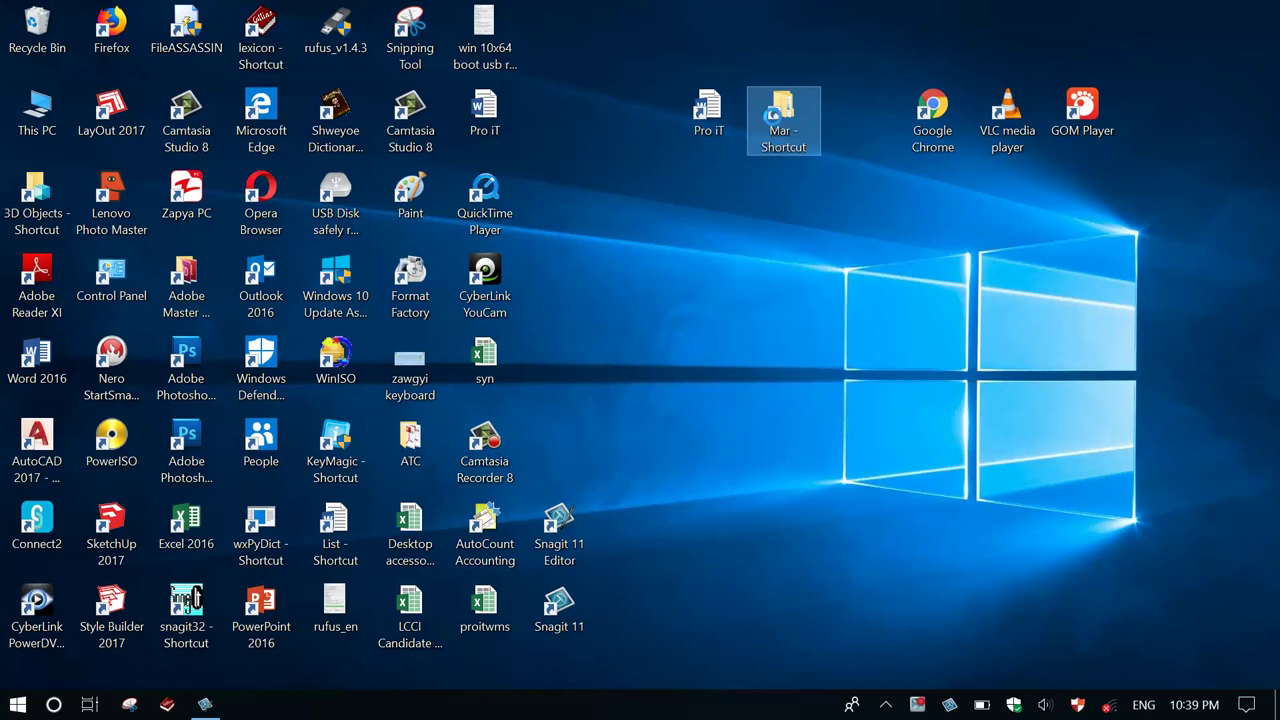
Open the folder location of the Mar desktop shortcut to see the original folder, then close the window.
{"action": "right_click", "coordinate": [774, 117]}
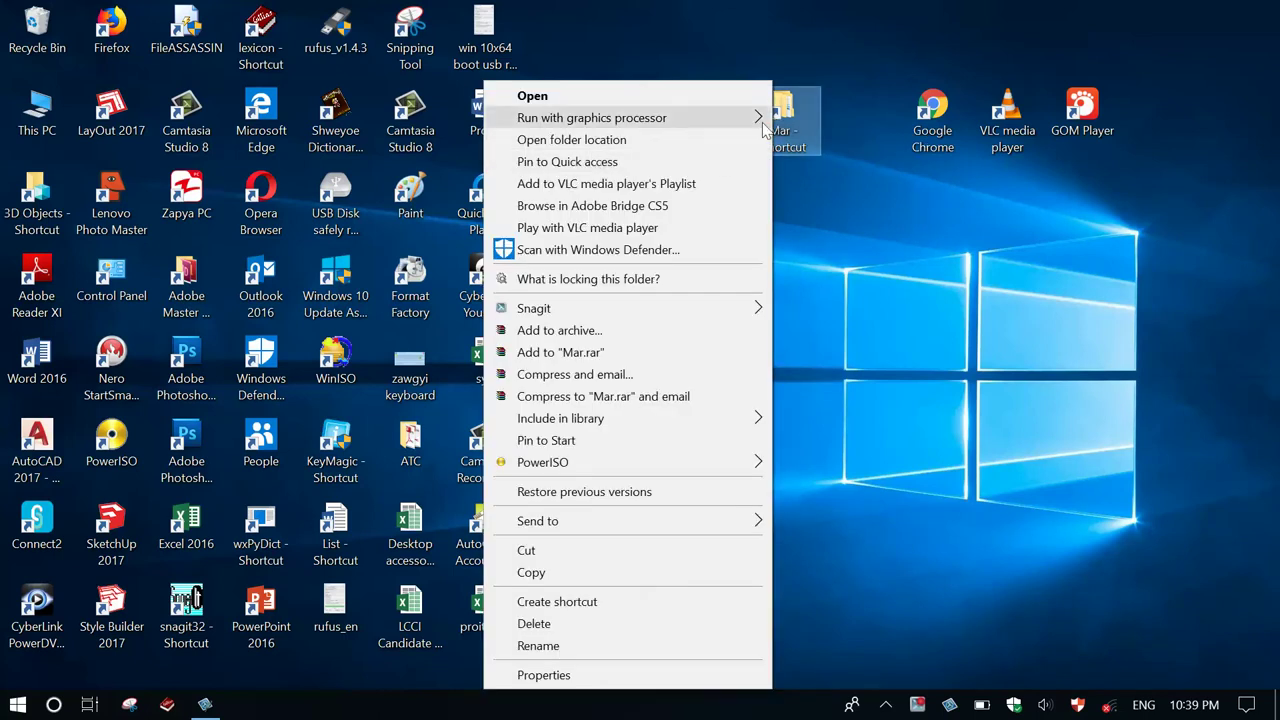
{"action": "left_click", "coordinate": [573, 141]}
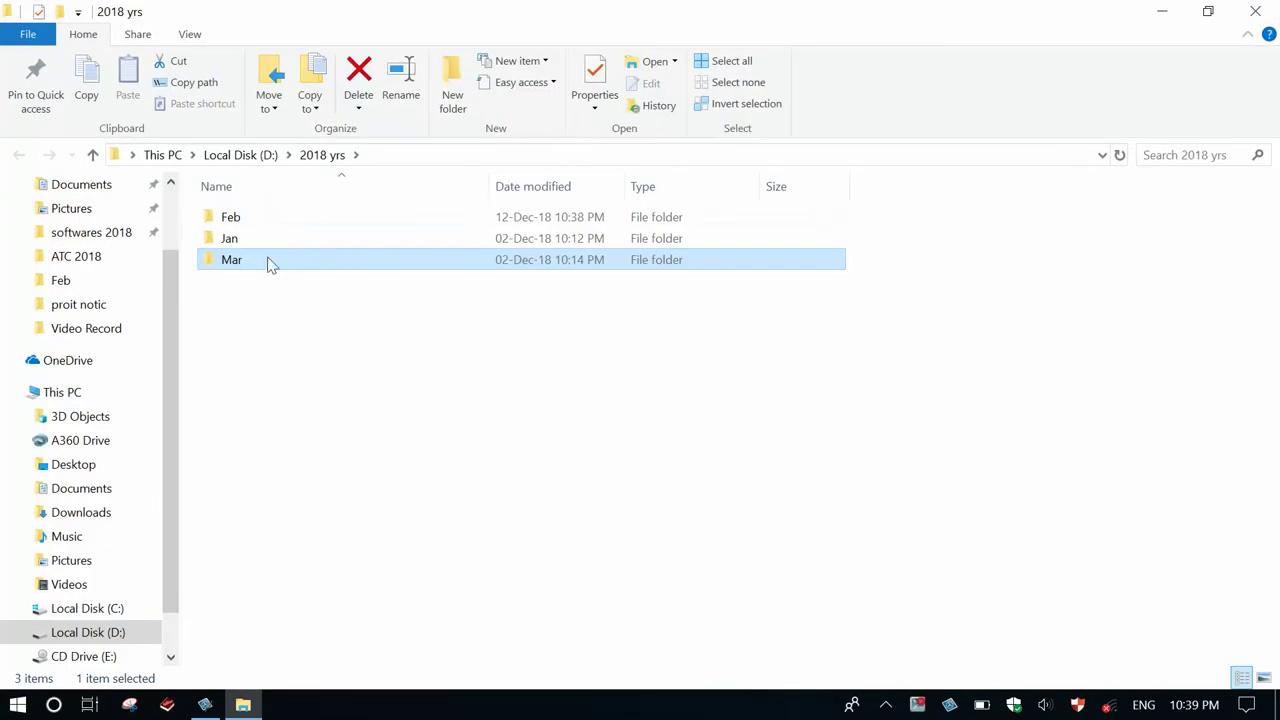
{"action": "left_click", "coordinate": [1267, 8]}
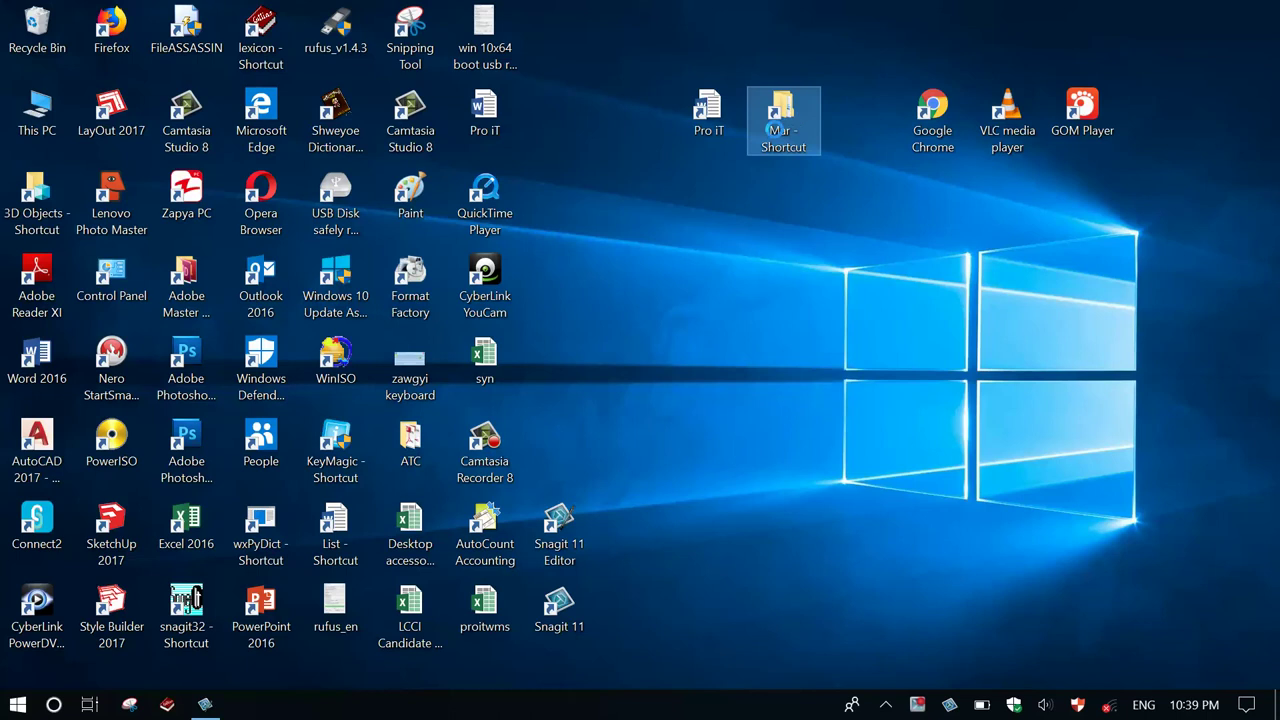
Delete the Mar shortcut from the desktop and locate the original Mar folder in 2018 yrs on Local Disk (D:).
{"action": "right_click", "coordinate": [779, 137]}
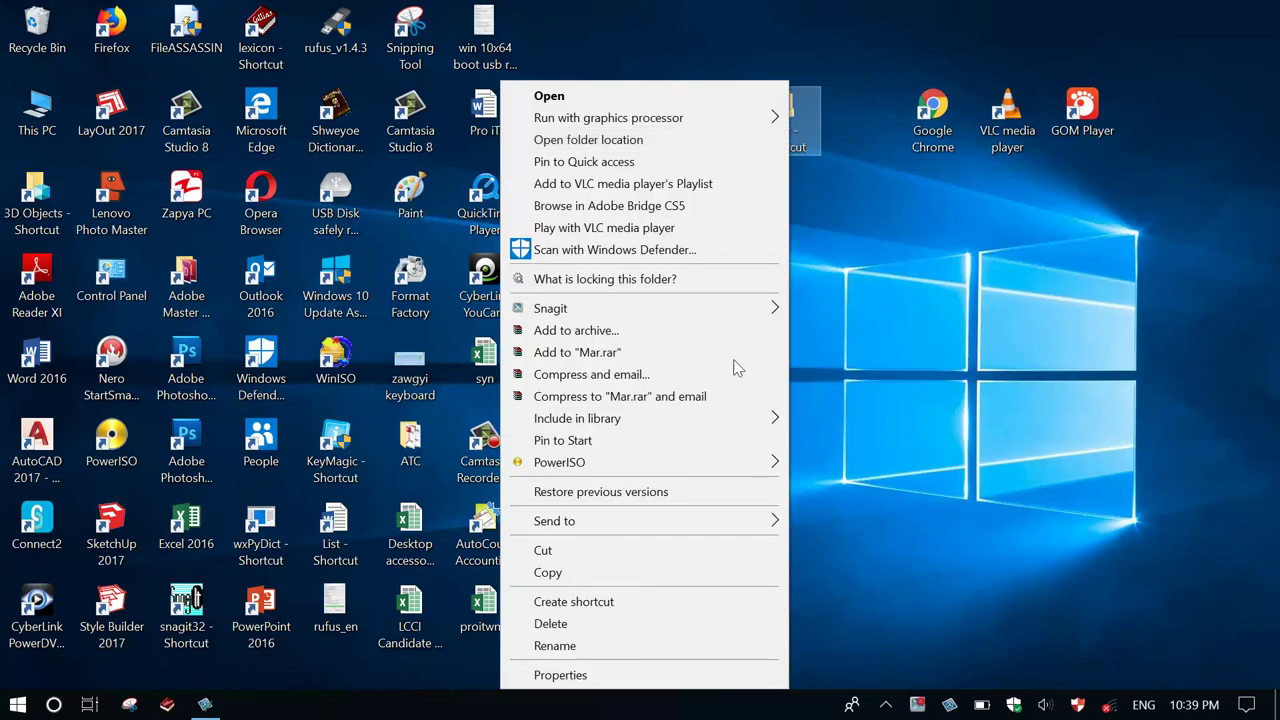
{"action": "left_click", "coordinate": [551, 623]}
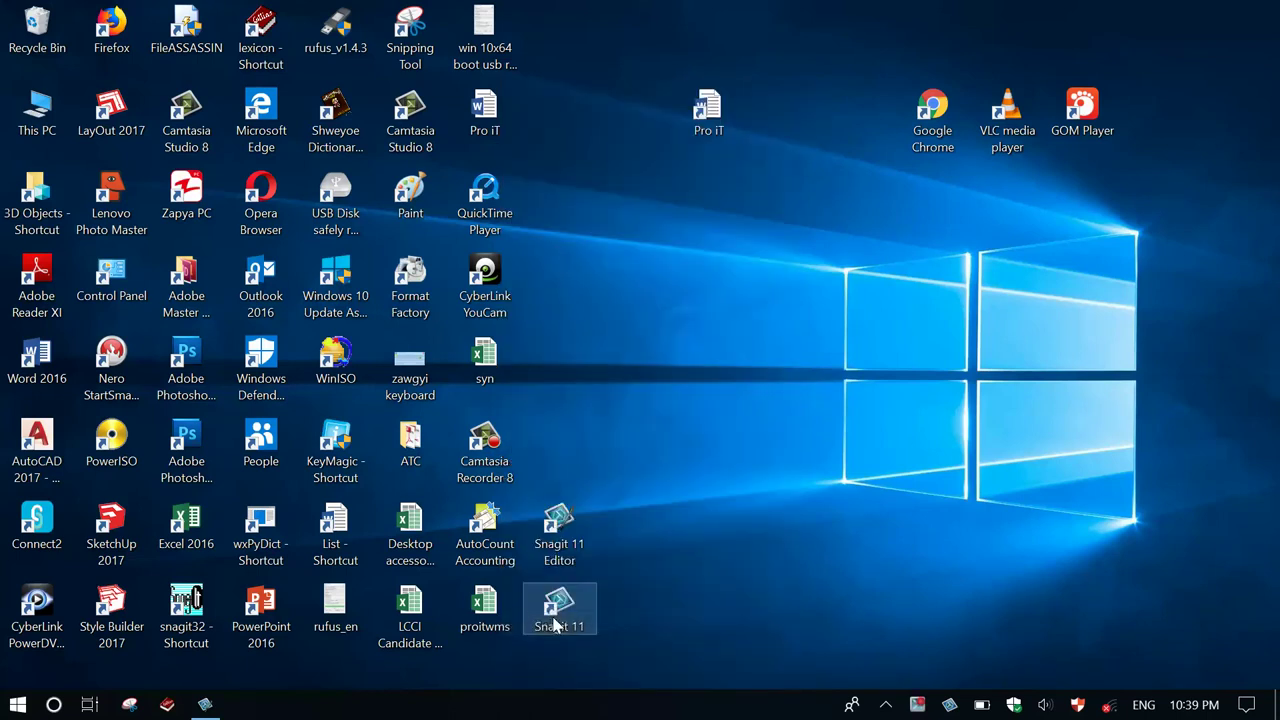
{"action": "double_click", "coordinate": [37, 110]}
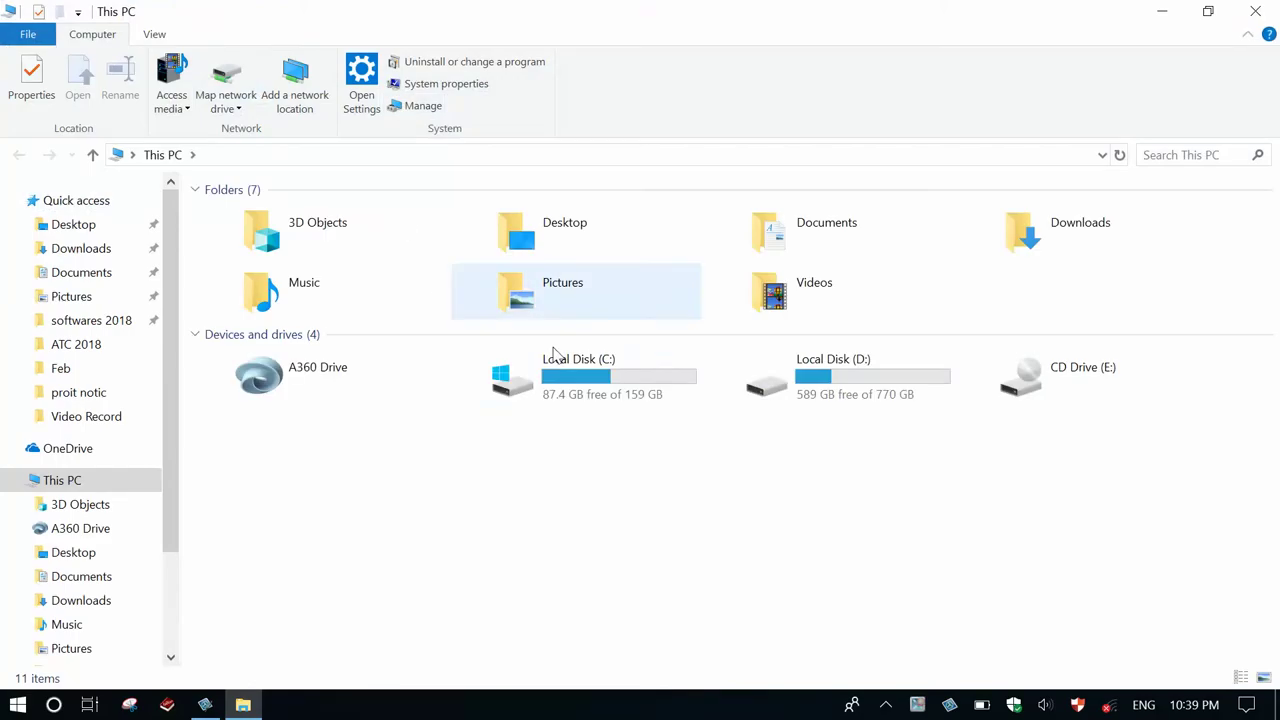
{"action": "double_click", "coordinate": [792, 393]}
{"action": "double_click", "coordinate": [268, 218]}
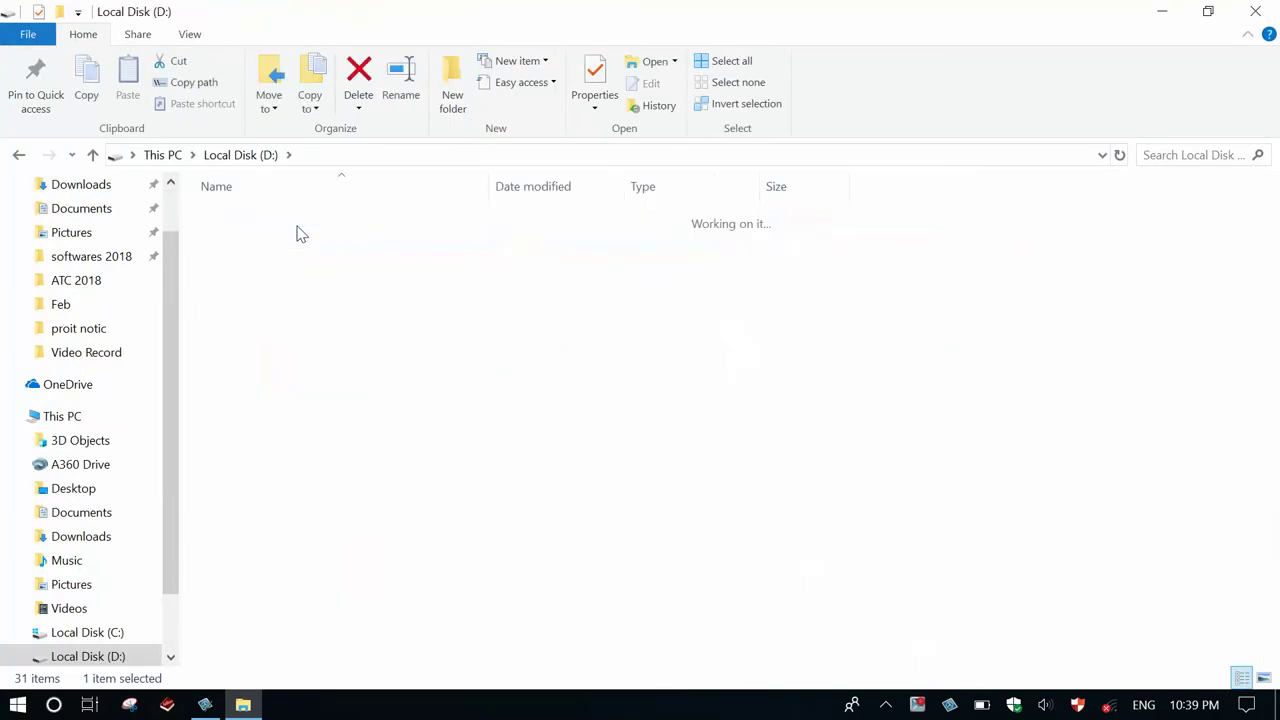
{"action": "left_click", "coordinate": [240, 258]}
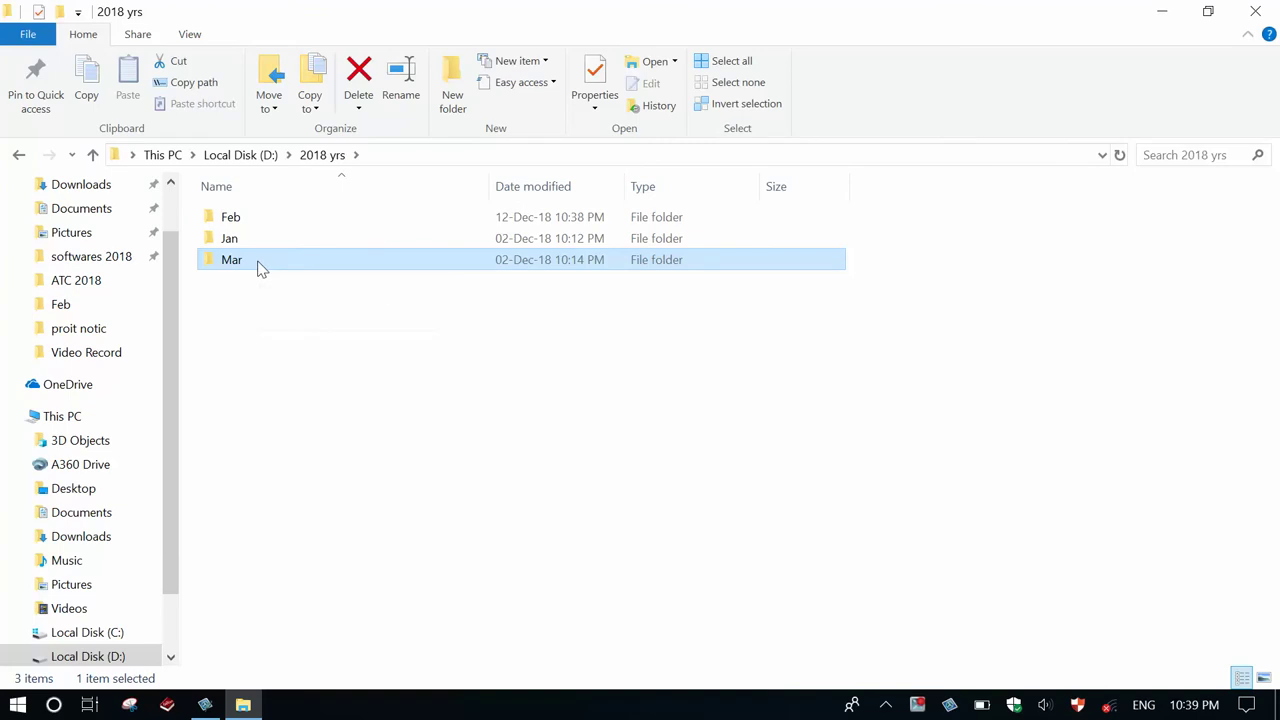
Create a desktop shortcut to the Mar folder and place it beside the Pro iT shortcut on the desktop.
{"action": "right_click", "coordinate": [258, 267]}
{"action": "mouse_move", "coordinate": [183, 524]}
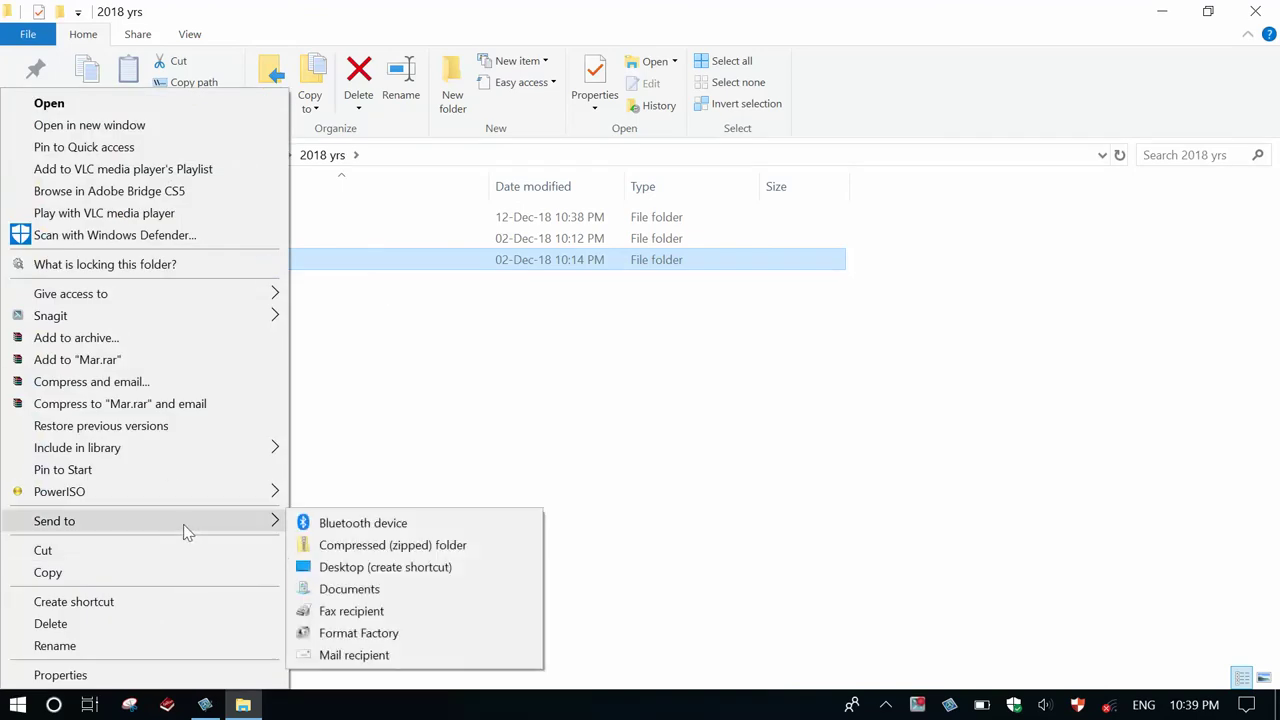
{"action": "left_click", "coordinate": [369, 274]}
{"action": "key", "text": "F2"}
{"action": "left_click", "coordinate": [293, 293]}
{"action": "right_click", "coordinate": [289, 260]}
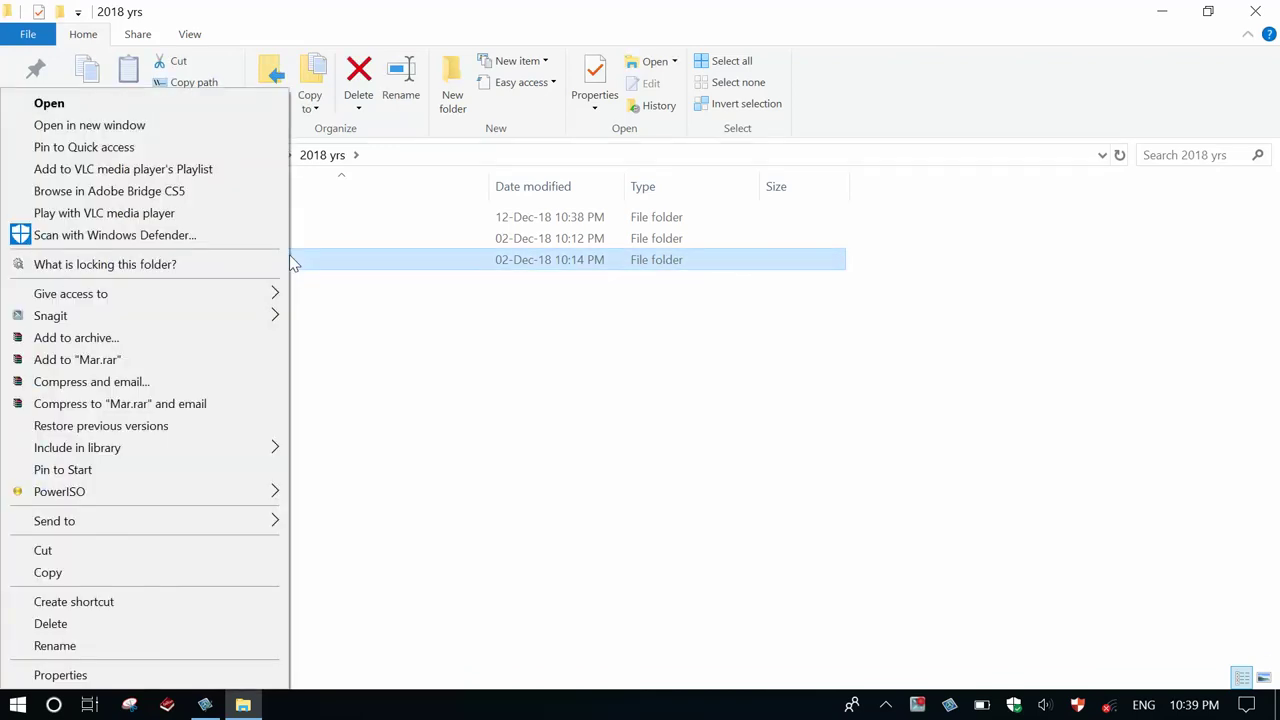
{"action": "mouse_move", "coordinate": [145, 522]}
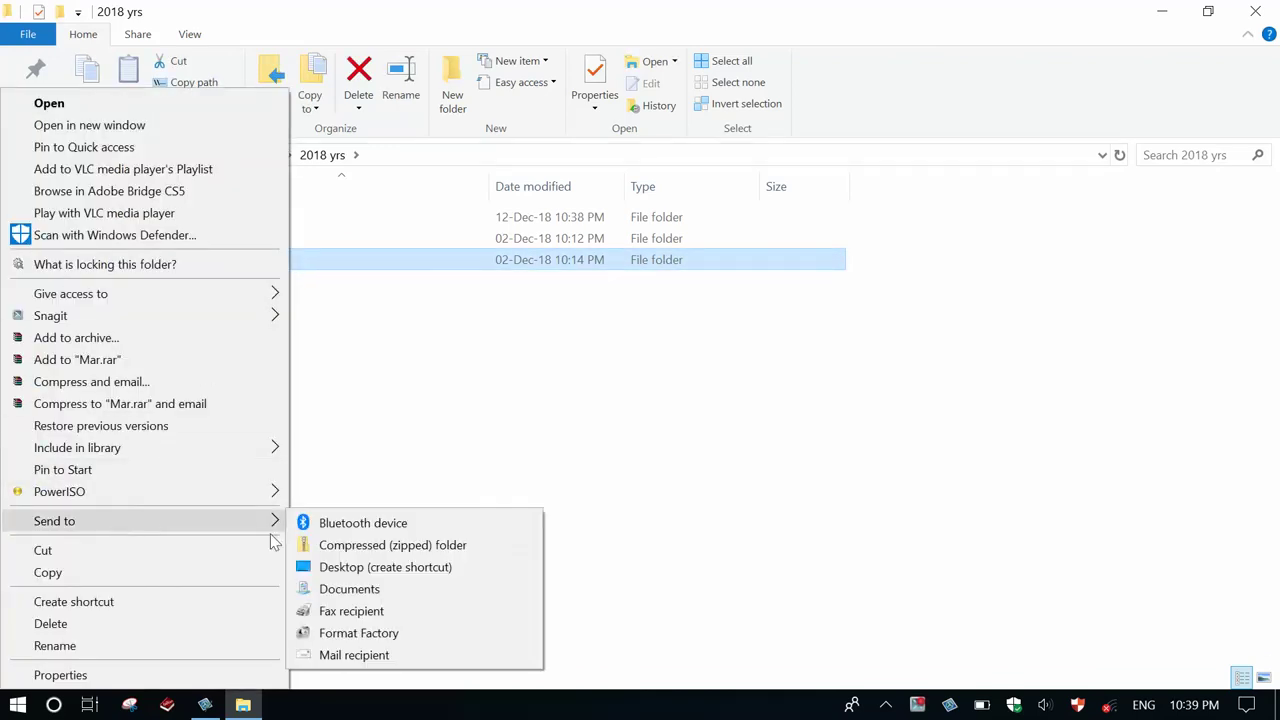
{"action": "left_click", "coordinate": [337, 567]}
{"action": "right_click", "coordinate": [337, 577]}
{"action": "left_click", "coordinate": [398, 287]}
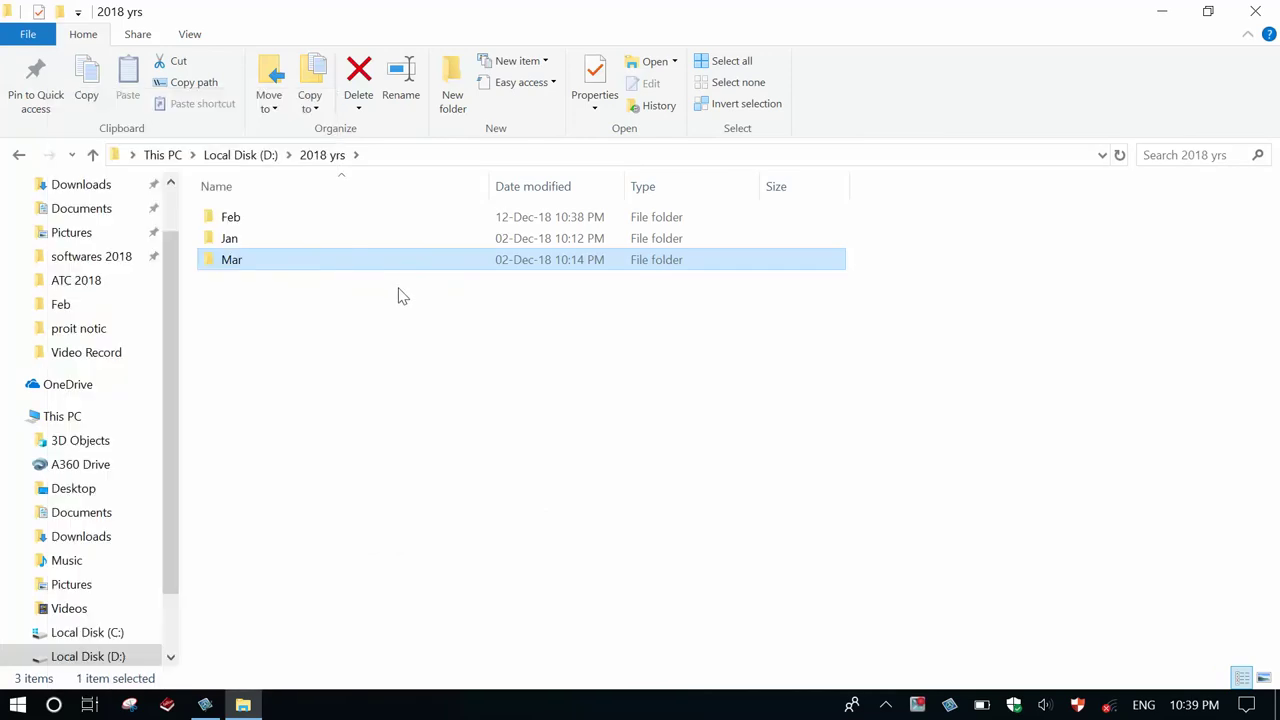
{"action": "left_click", "coordinate": [1257, 13]}
{"action": "left_click_drag", "start_coordinate": [562, 35], "coordinate": [783, 122]}
Open the Mar folder through its desktop shortcut, create a Word document named Memo in it, and close the window.
{"action": "double_click", "coordinate": [783, 125]}
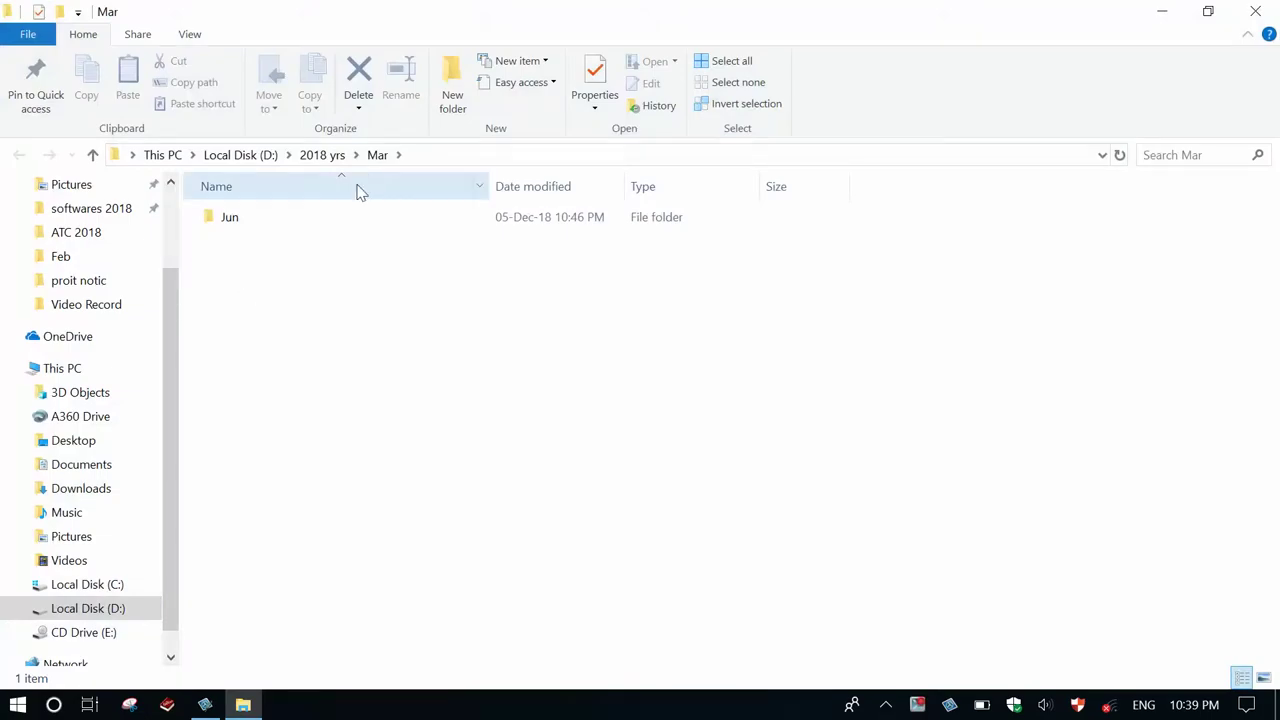
{"action": "right_click", "coordinate": [247, 251]}
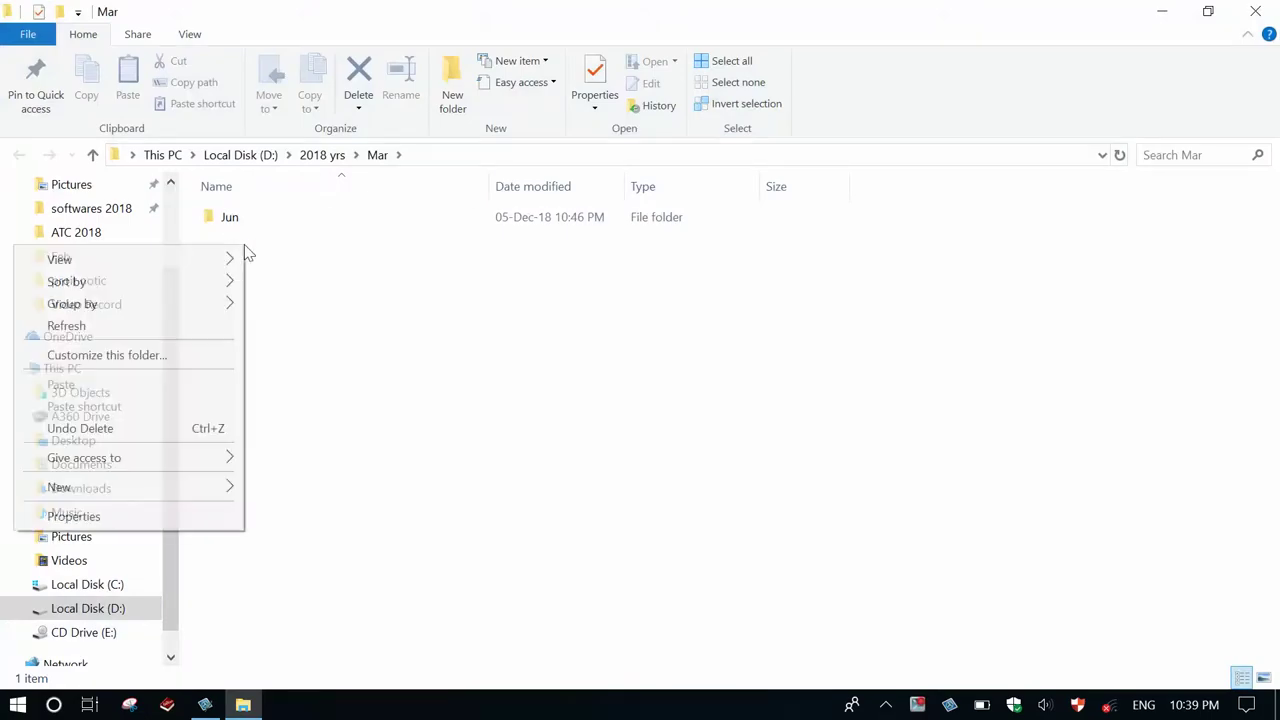
{"action": "mouse_move", "coordinate": [183, 500]}
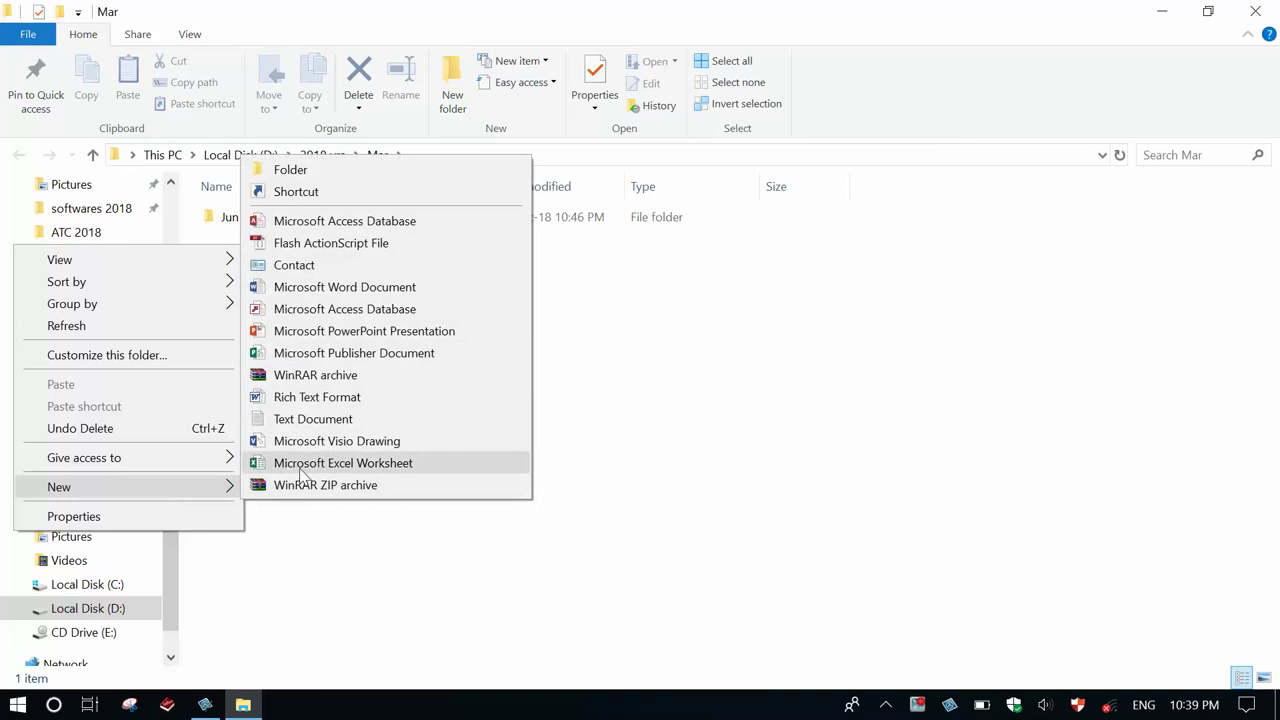
{"action": "left_click", "coordinate": [315, 287]}
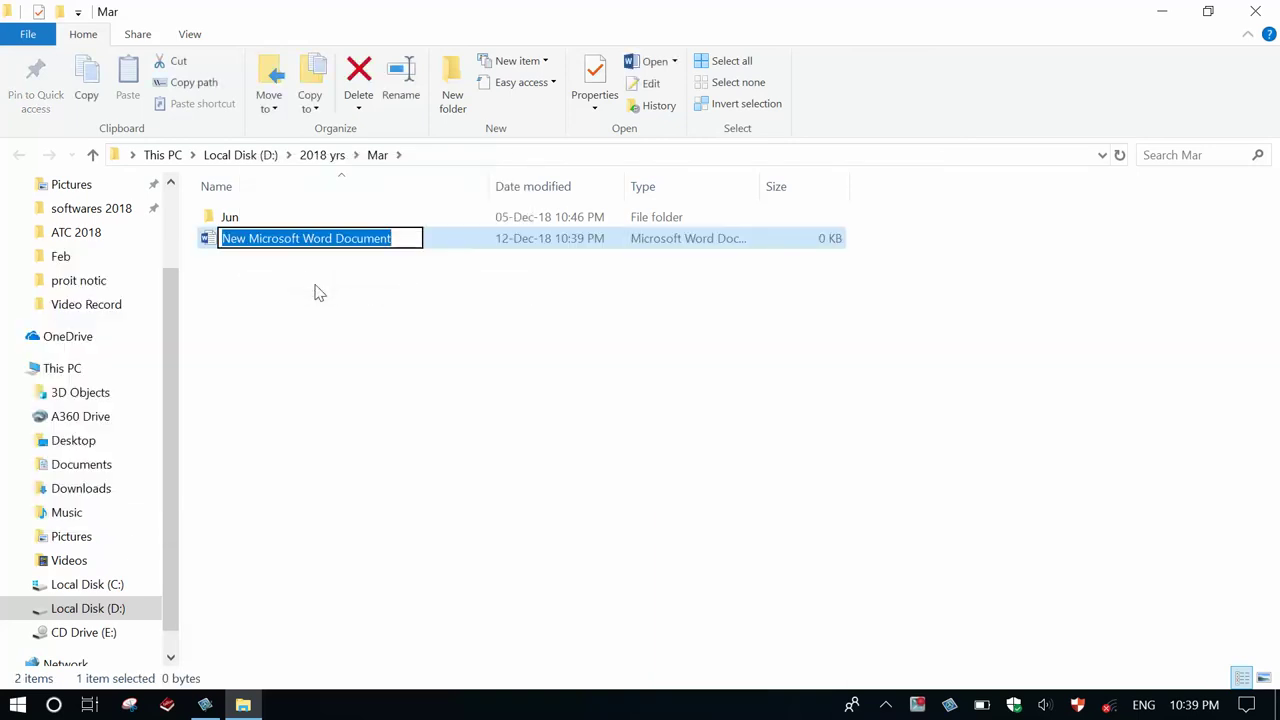
{"action": "type", "text": "work"}
{"action": "key", "text": "BackSpace"}
{"action": "key", "text": "BackSpace"}
{"action": "key", "text": "BackSpace"}
{"action": "key", "text": "BackSpace"}
{"action": "key", "text": "Caps_Lock"}
{"action": "type", "text": "Memo"}
{"action": "key", "text": "Return"}
{"action": "left_click", "coordinate": [335, 270]}
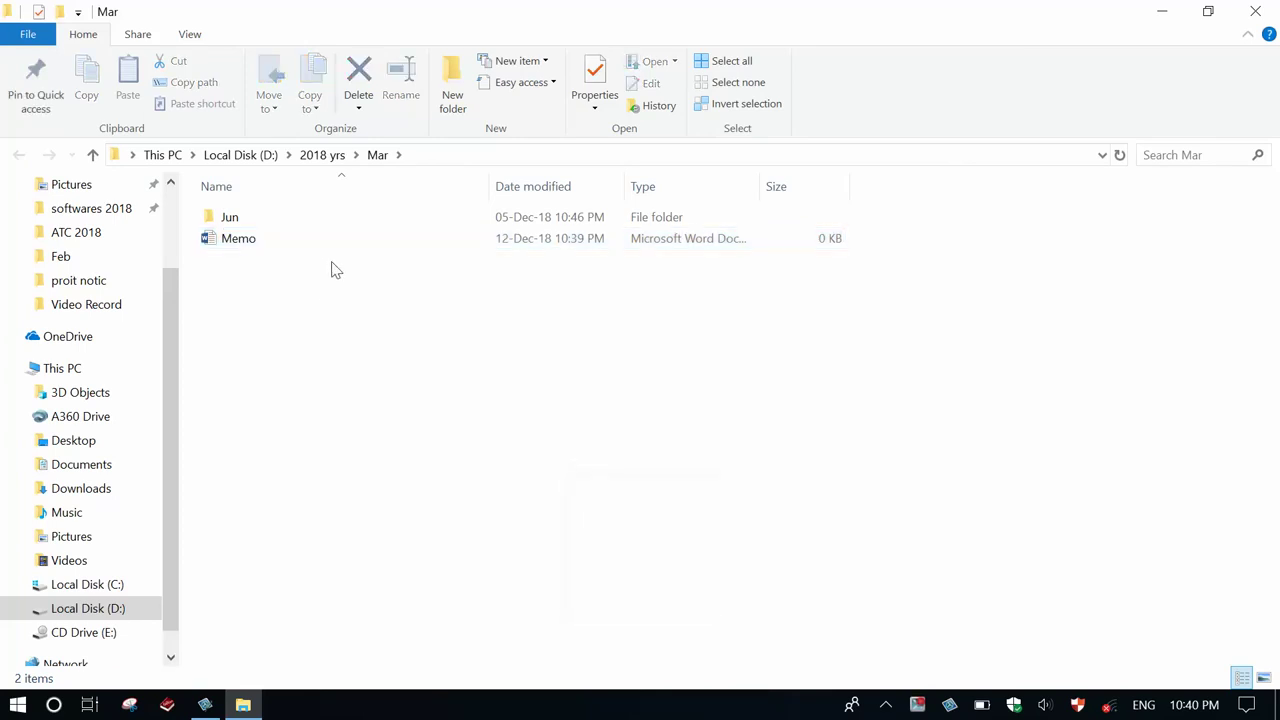
{"action": "left_click", "coordinate": [1255, 11]}
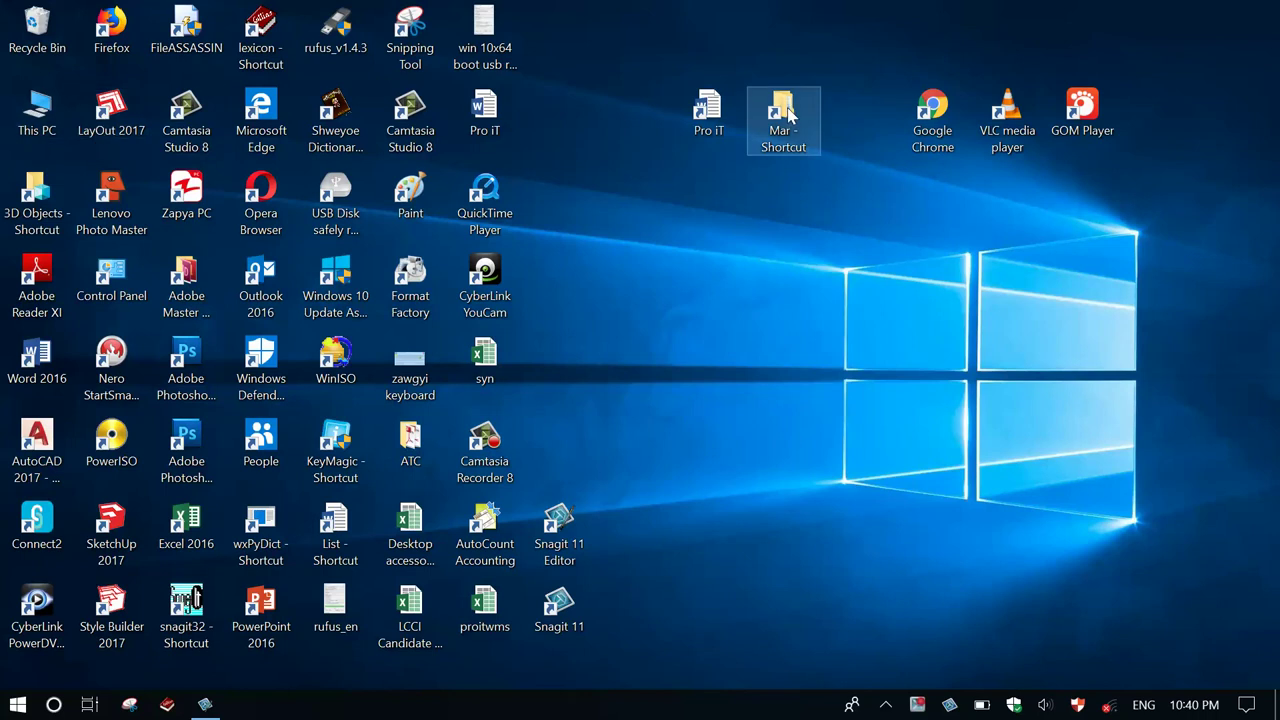
Open the original Mar folder in 2018 yrs on Local Disk (D:) to check for the Memo document, and close the window.
{"action": "double_click", "coordinate": [36, 128]}
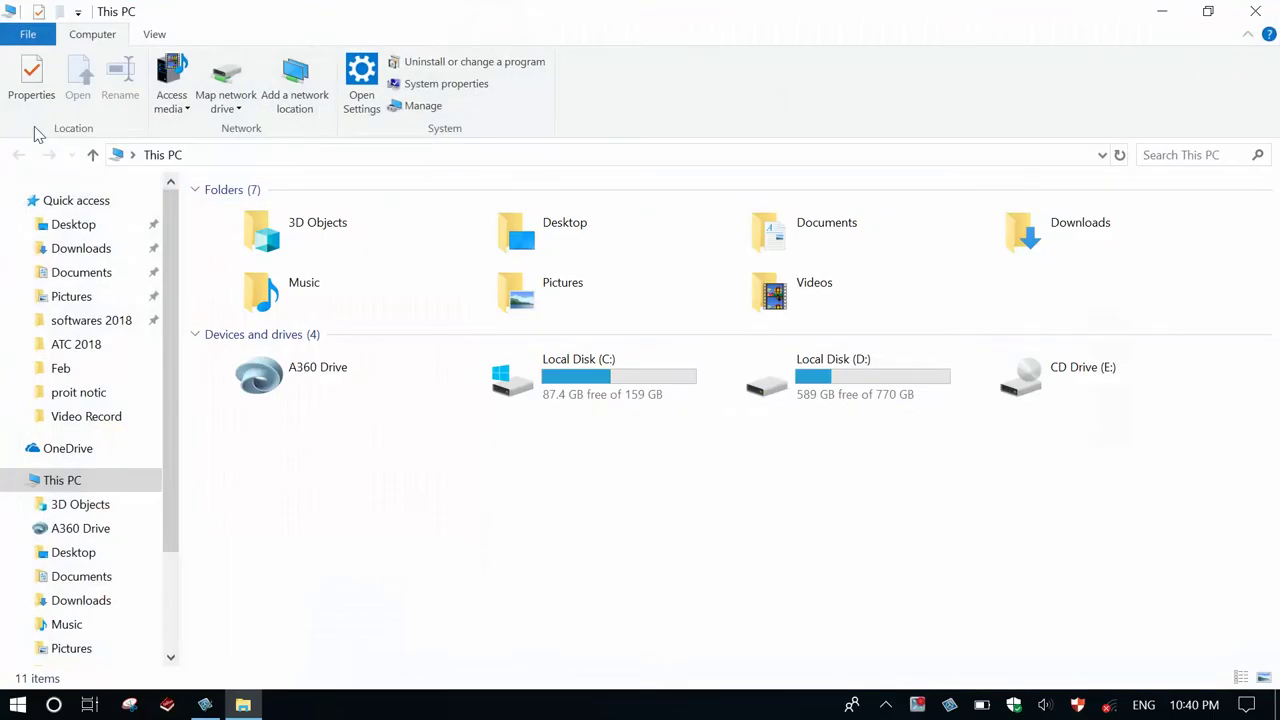
{"action": "double_click", "coordinate": [797, 350]}
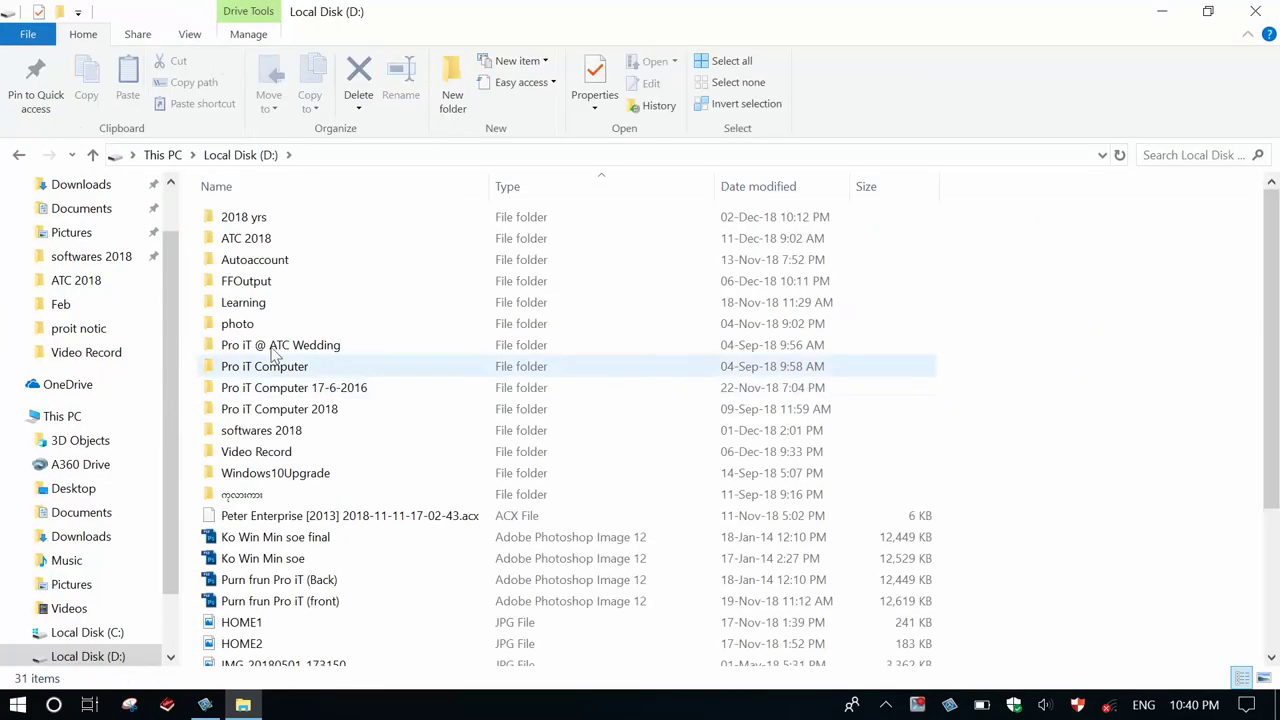
{"action": "double_click", "coordinate": [257, 214]}
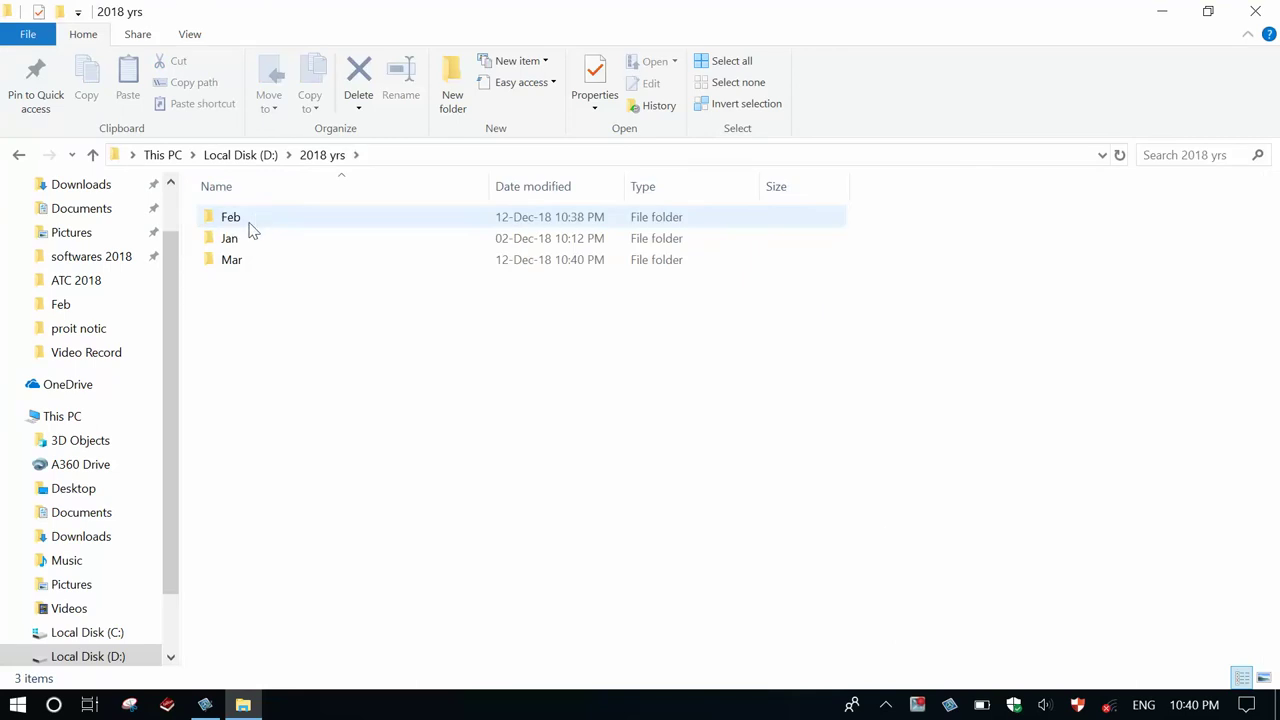
{"action": "double_click", "coordinate": [240, 258]}
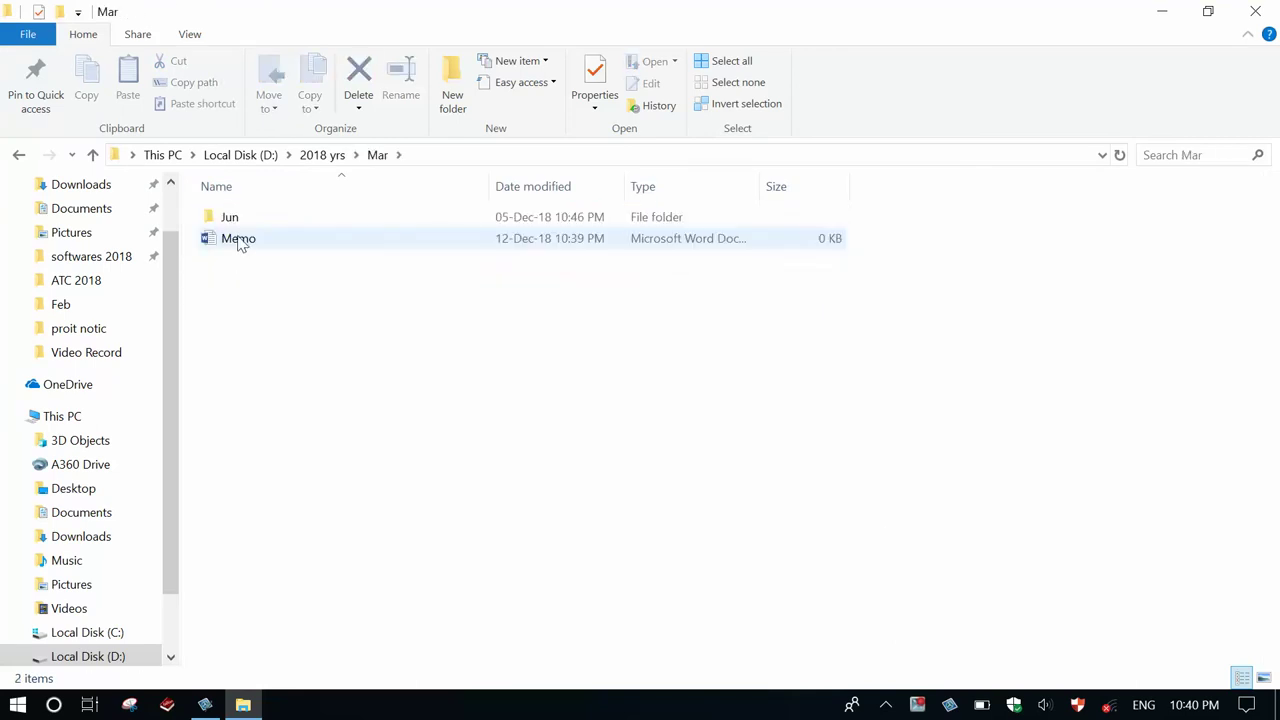
{"action": "left_click", "coordinate": [240, 245]}
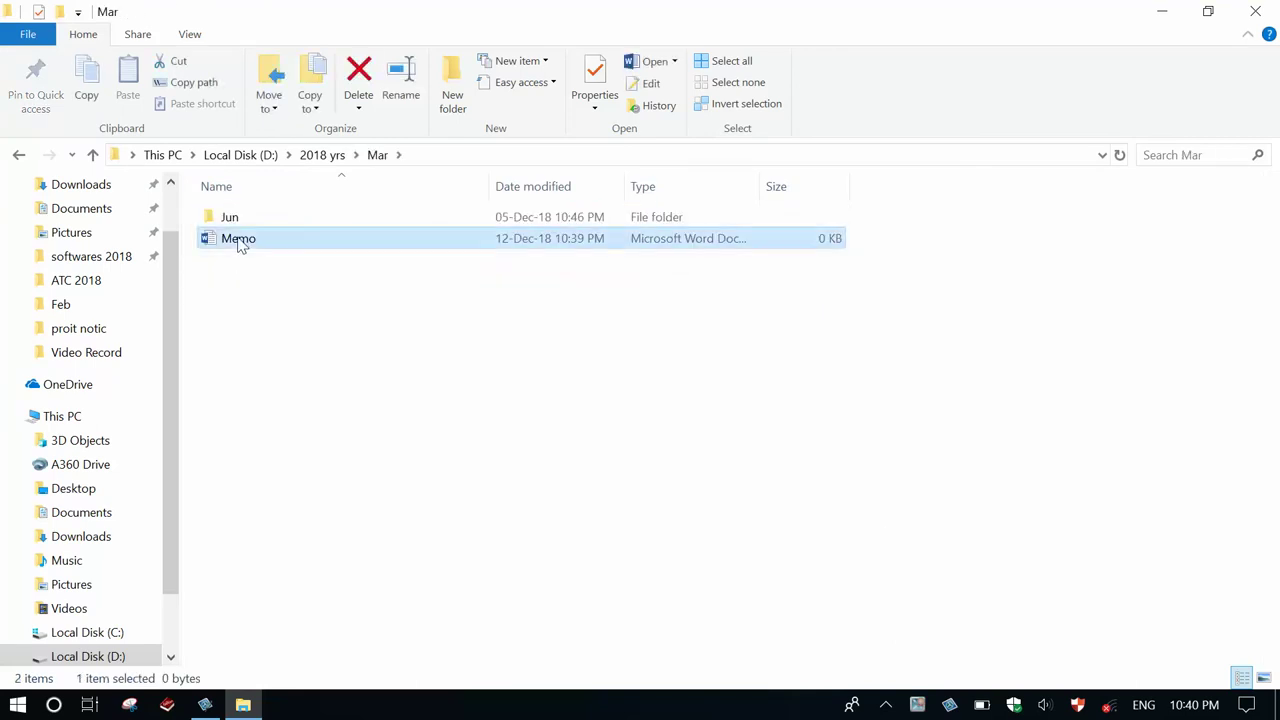
{"action": "left_click", "coordinate": [1252, 12]}
{"action": "left_click", "coordinate": [790, 118]}
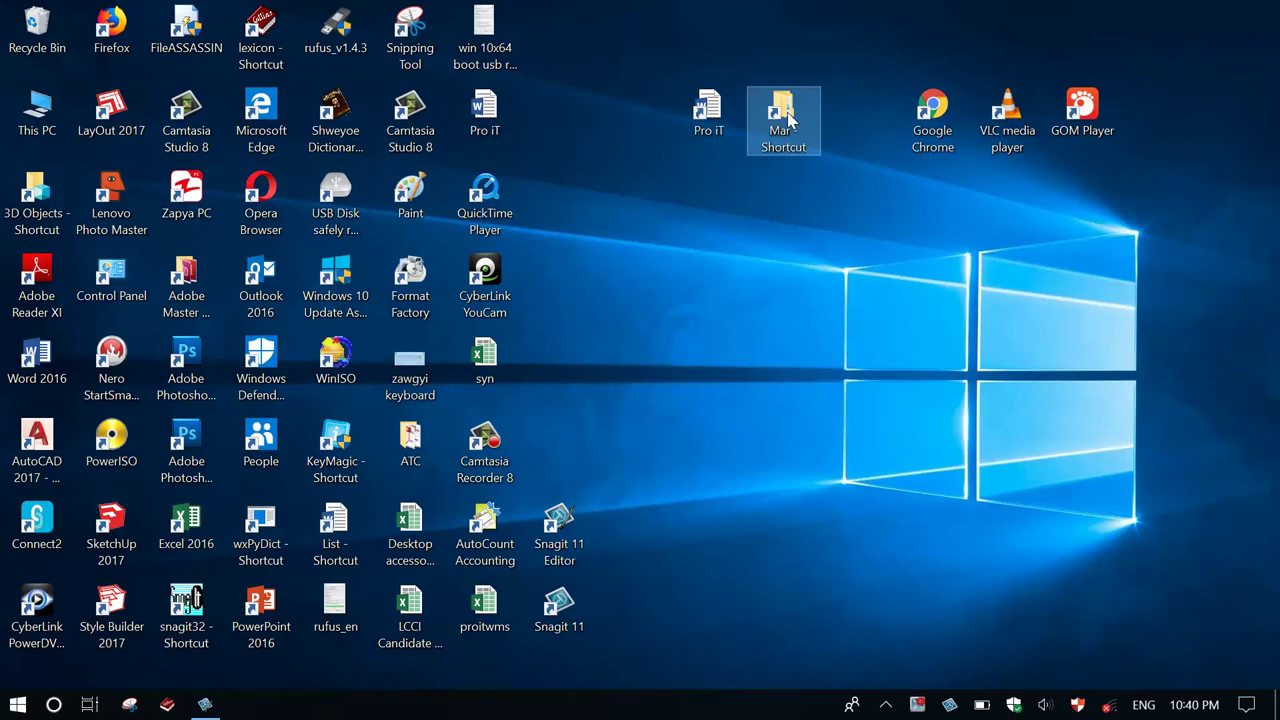
Pin the Mar folder from 2018 yrs on Local Disk (D:) to Quick access.
{"action": "double_click", "coordinate": [40, 122]}
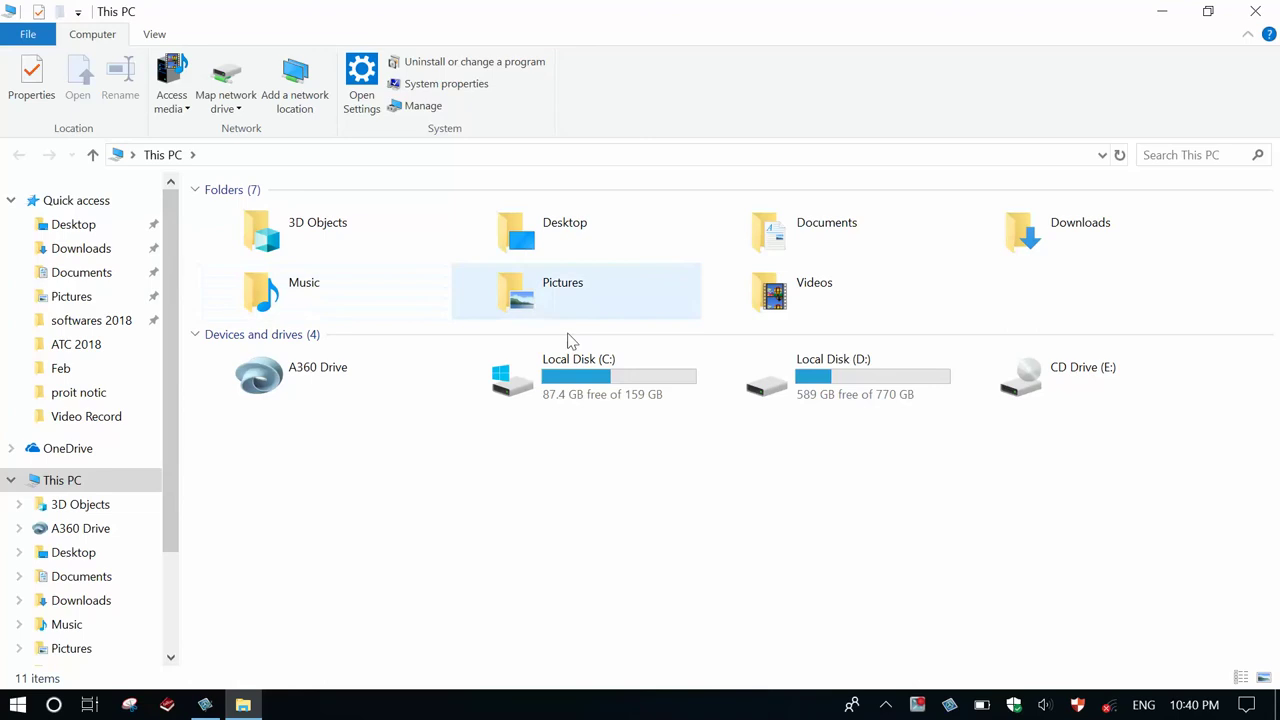
{"action": "double_click", "coordinate": [884, 392]}
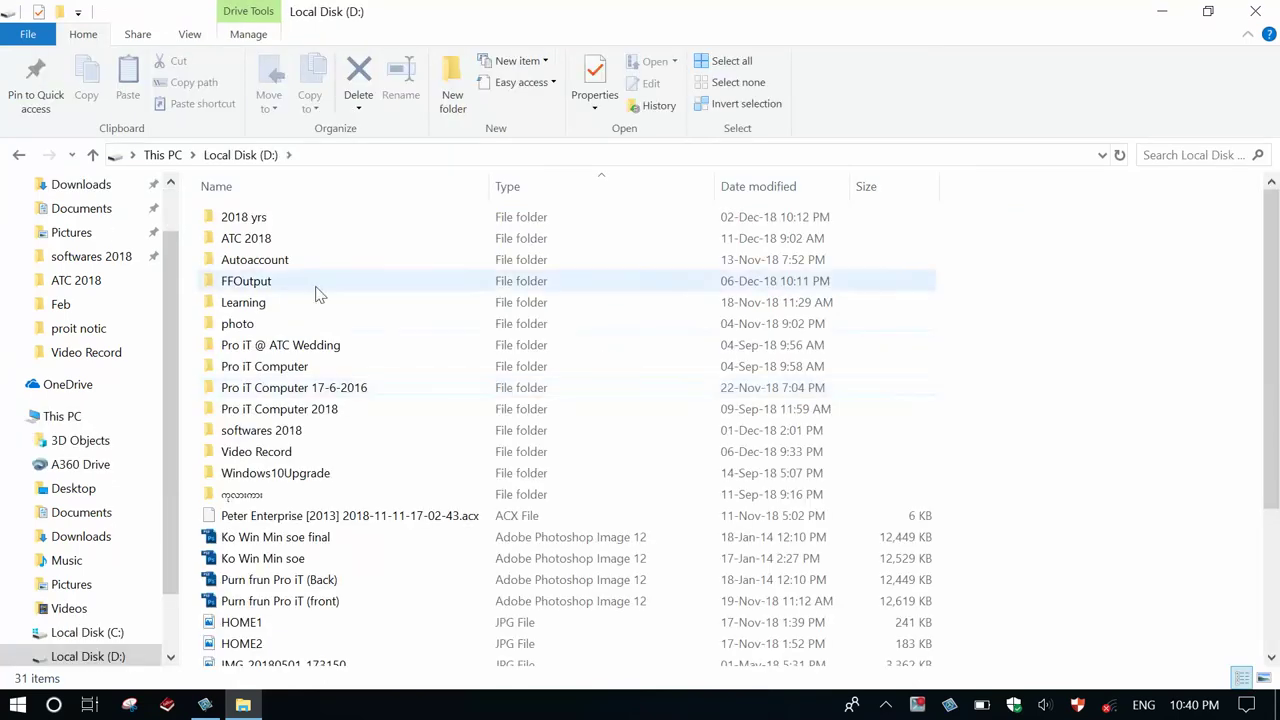
{"action": "double_click", "coordinate": [280, 222]}
{"action": "left_click", "coordinate": [240, 262]}
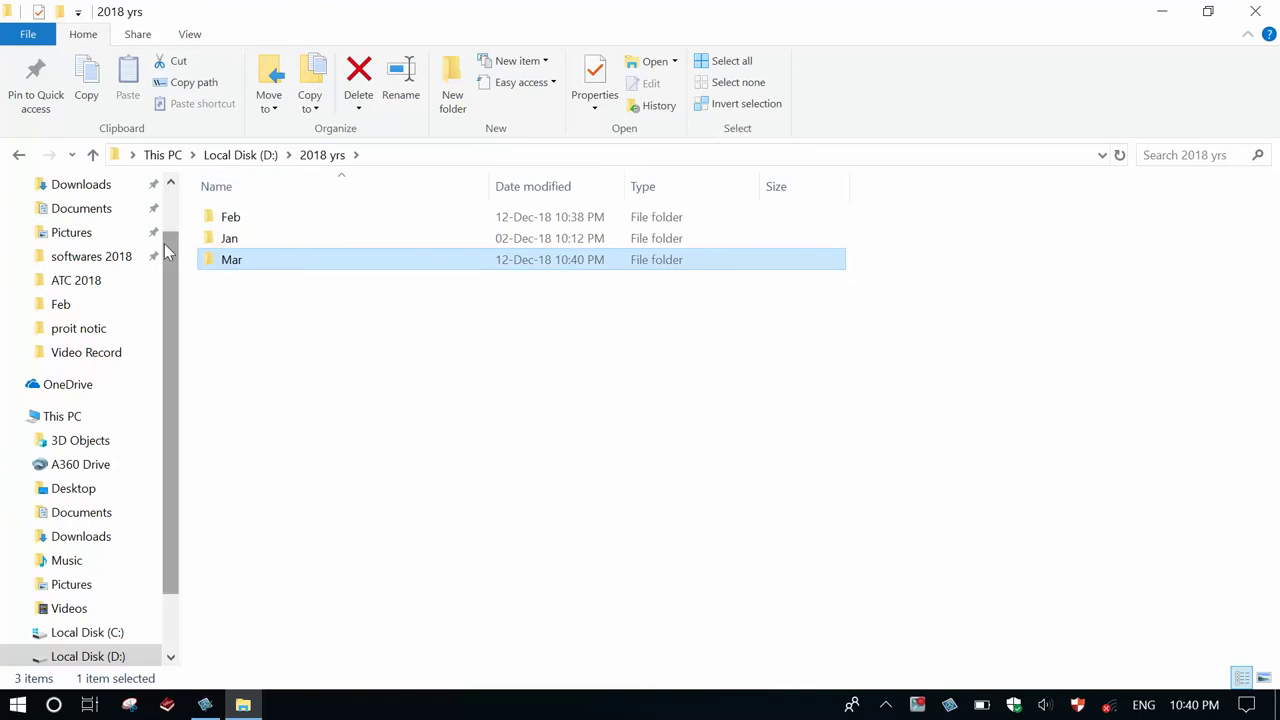
{"action": "left_click_drag", "start_coordinate": [164, 243], "coordinate": [178, 203]}
{"action": "left_click_drag", "start_coordinate": [246, 262], "coordinate": [87, 207]}
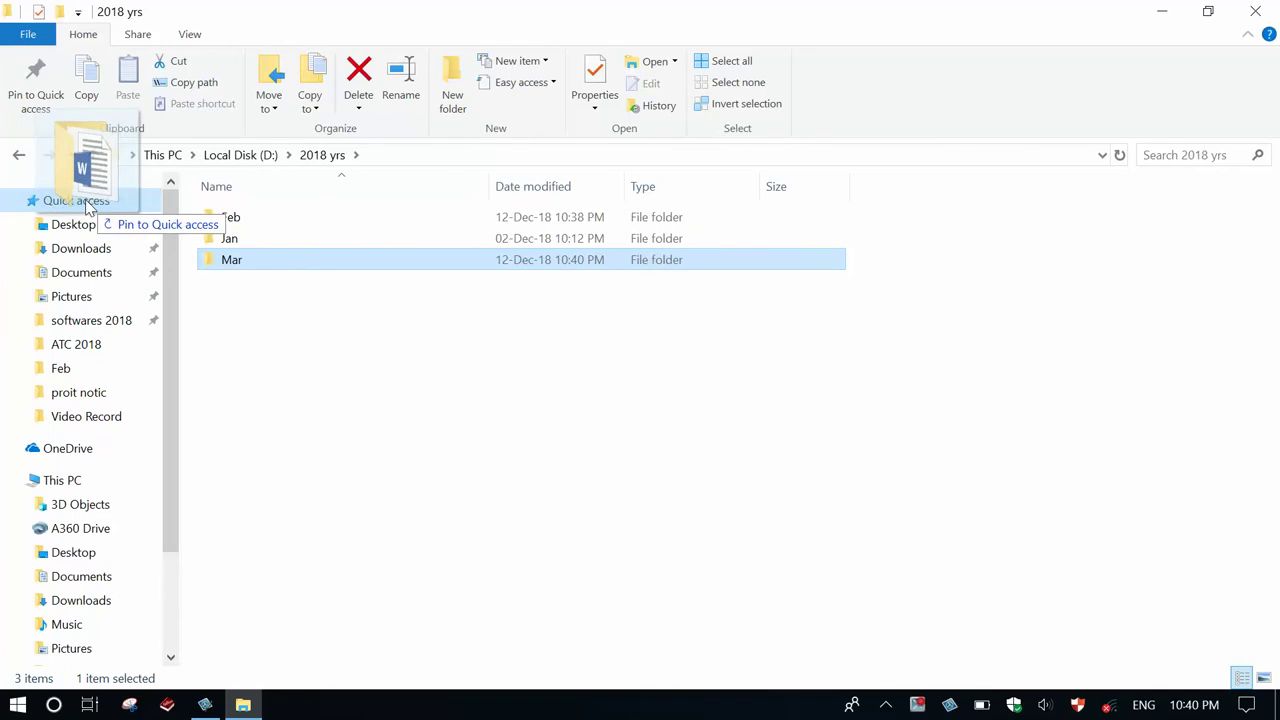
{"action": "left_click_drag", "start_coordinate": [88, 207], "coordinate": [80, 206]}
Open Mar from its Quick access pin, go back up to This PC, and close the window.
{"action": "left_click", "coordinate": [78, 204]}
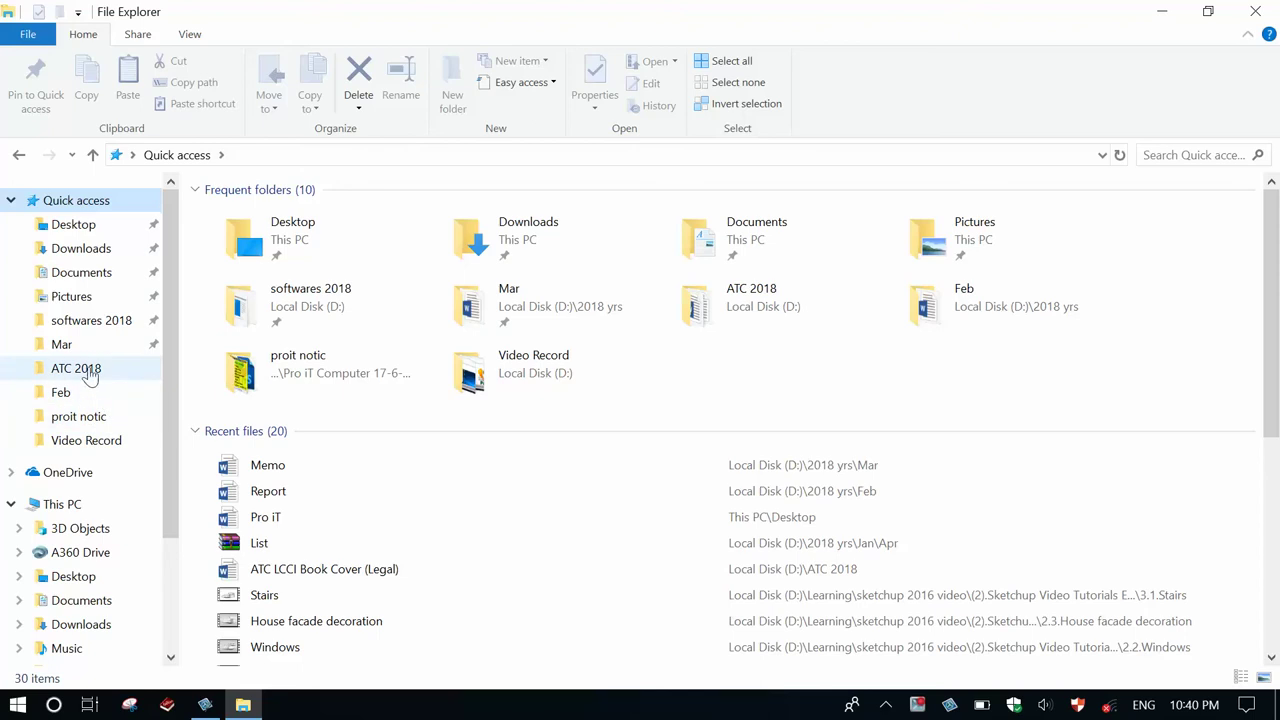
{"action": "left_click", "coordinate": [62, 345]}
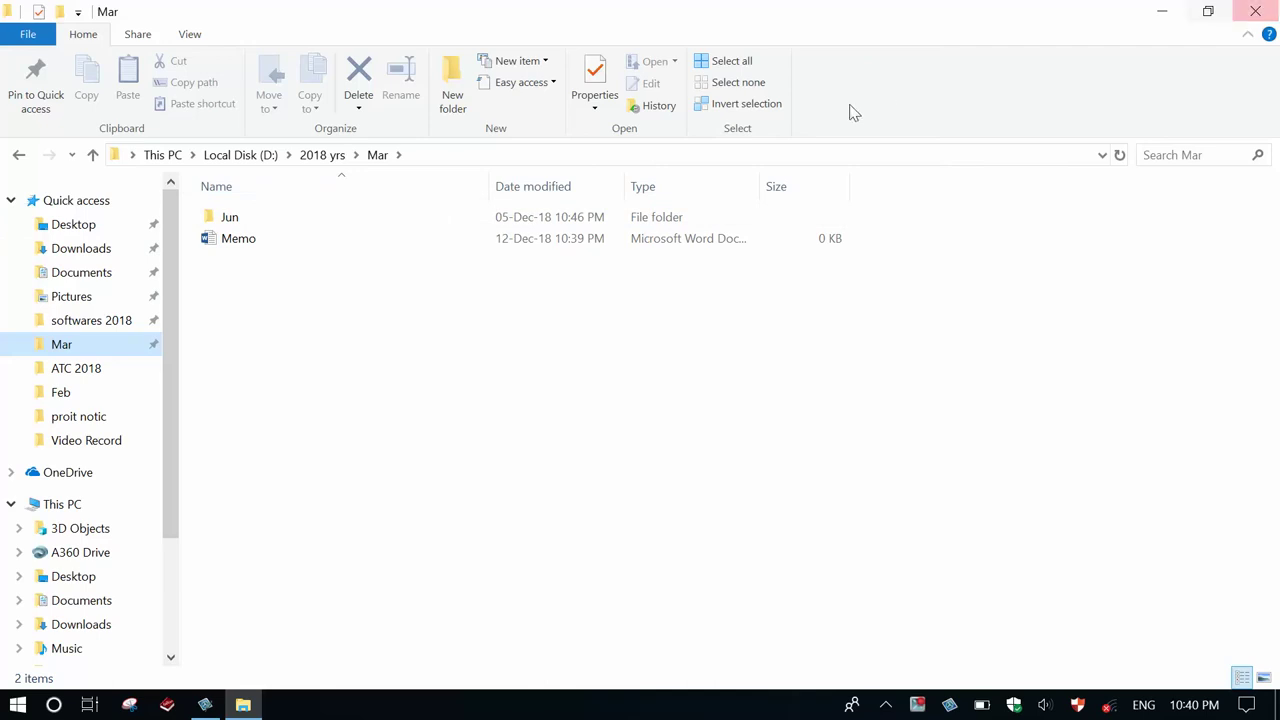
{"action": "left_click", "coordinate": [240, 155]}
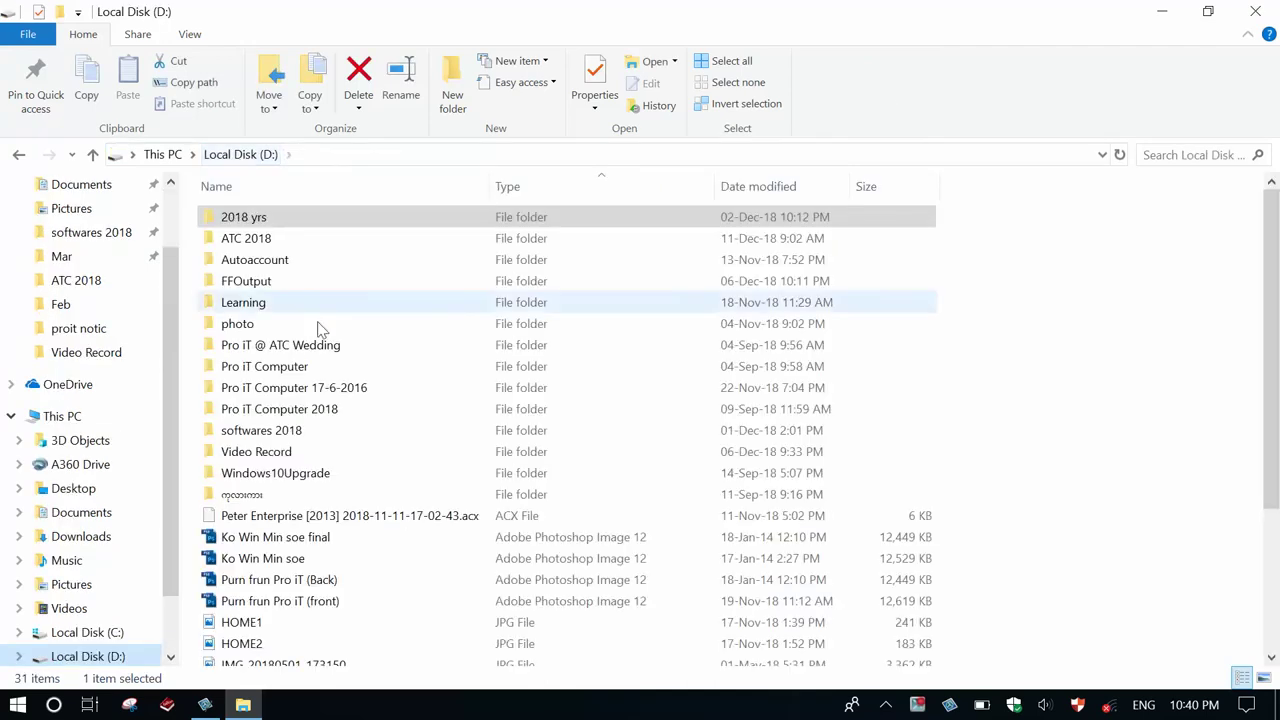
{"action": "left_click", "coordinate": [162, 154]}
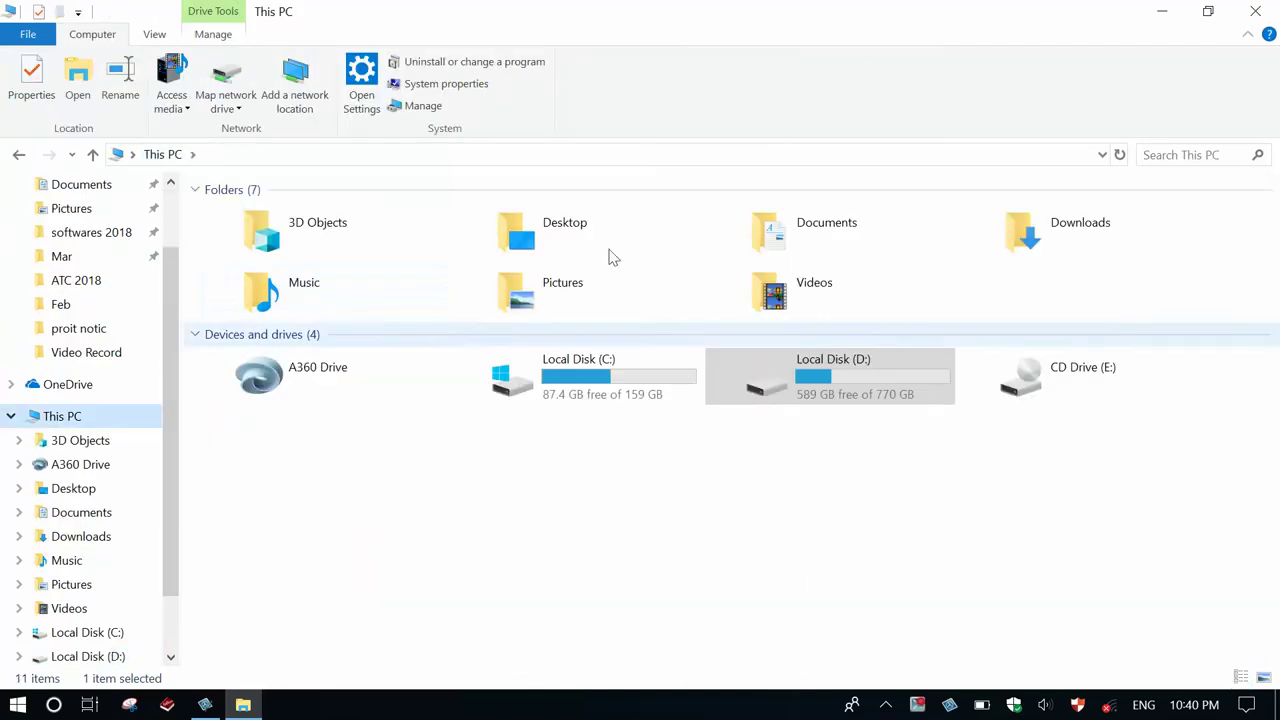
{"action": "left_click", "coordinate": [1270, 12]}
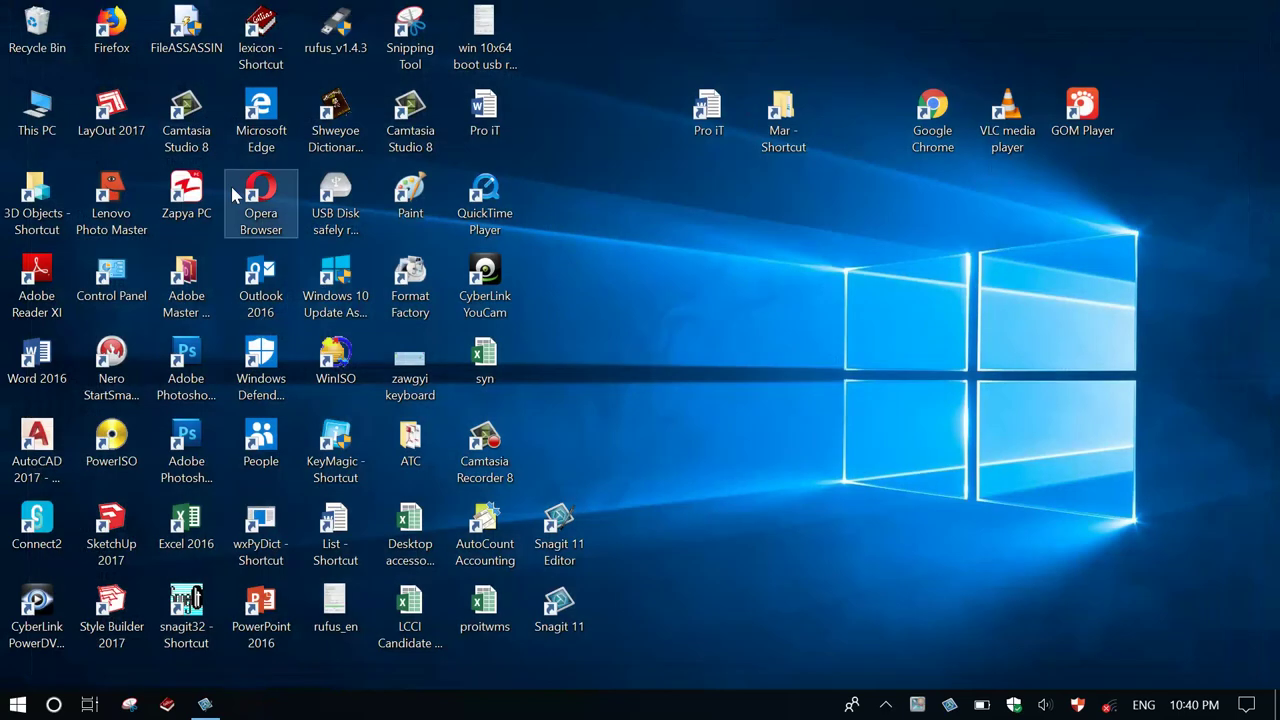
From the drivers folder on Local Disk (C:), jump to the pinned Mar folder, look inside Jun, and return to Mar through its pin.
{"action": "double_click", "coordinate": [56, 115]}
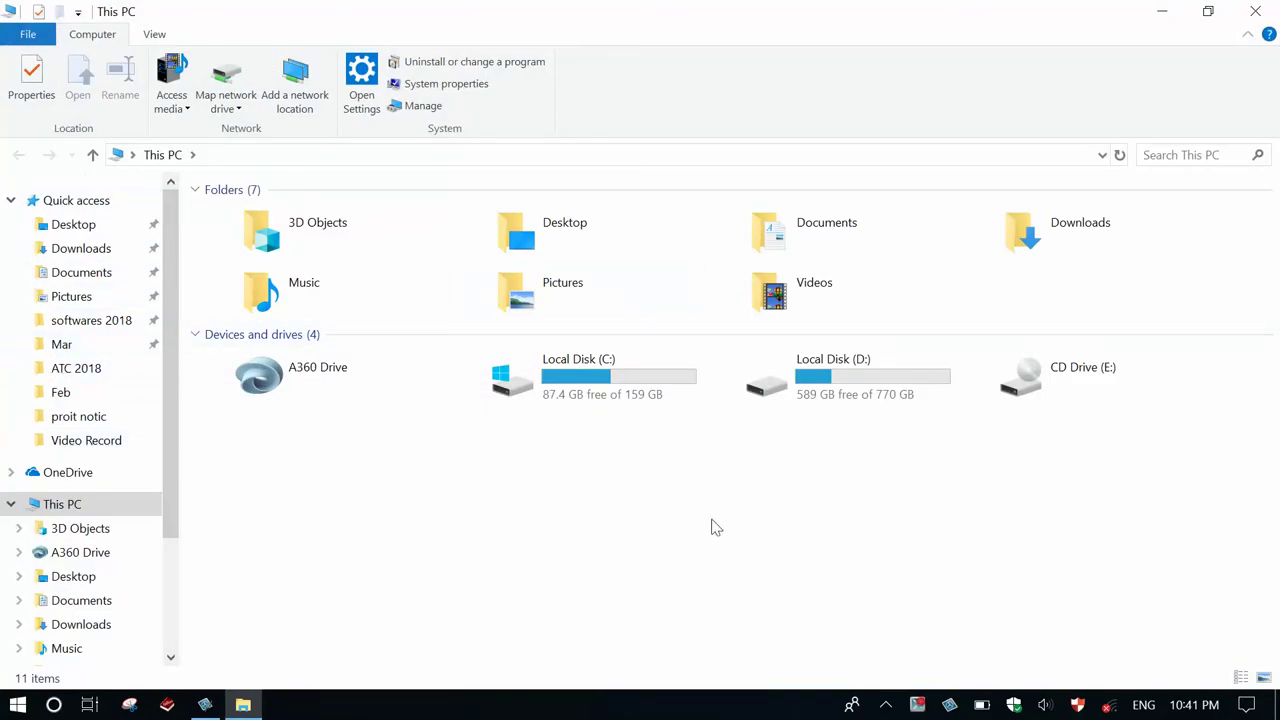
{"action": "double_click", "coordinate": [656, 378]}
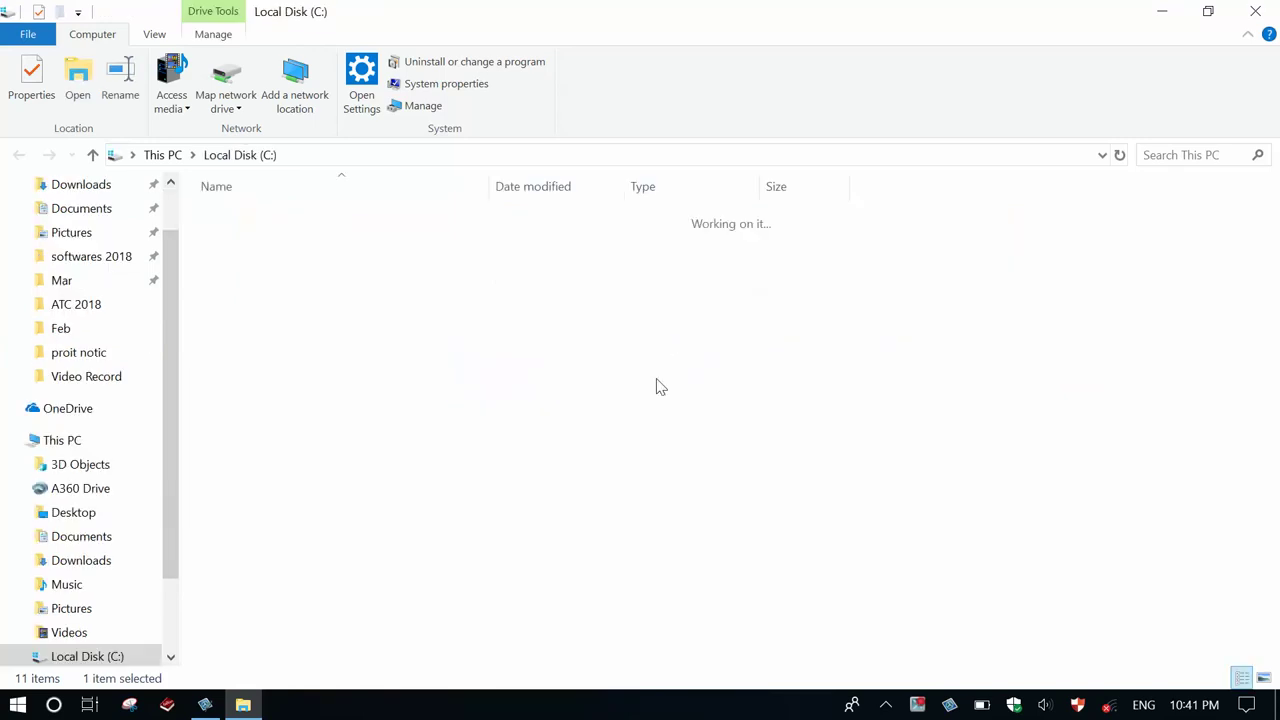
{"action": "double_click", "coordinate": [230, 302]}
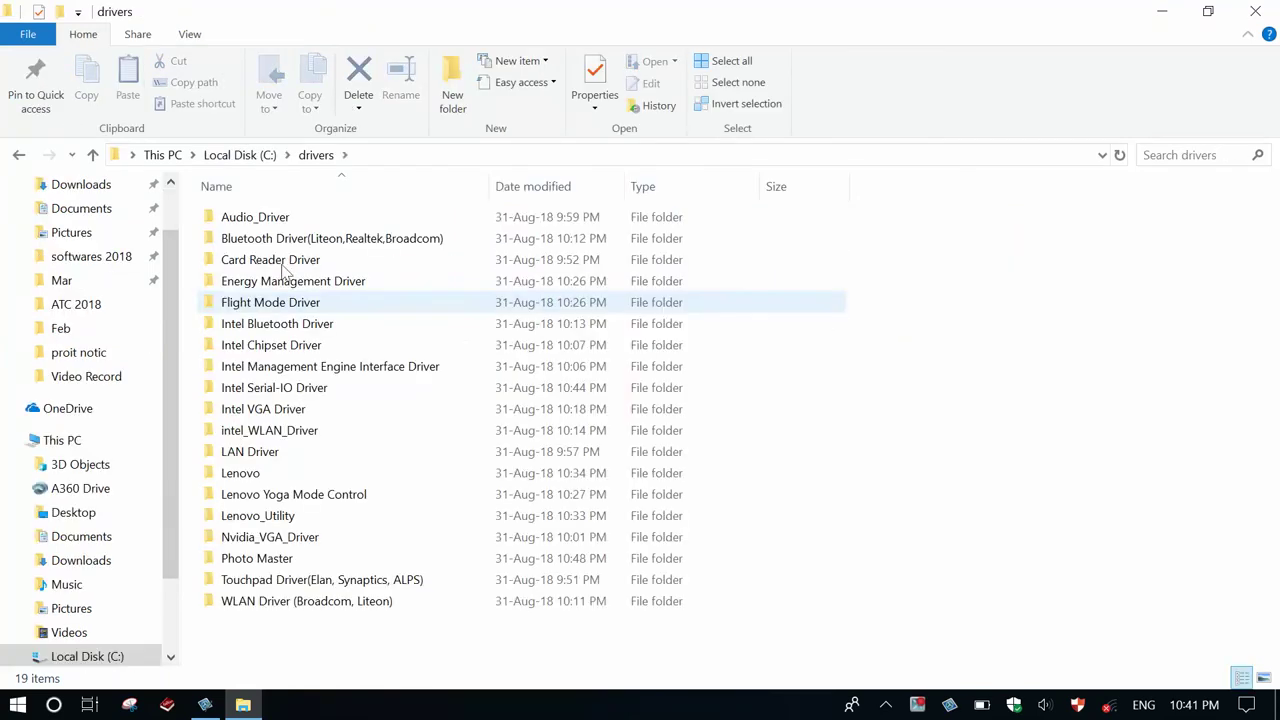
{"action": "left_click", "coordinate": [61, 283]}
{"action": "double_click", "coordinate": [230, 218]}
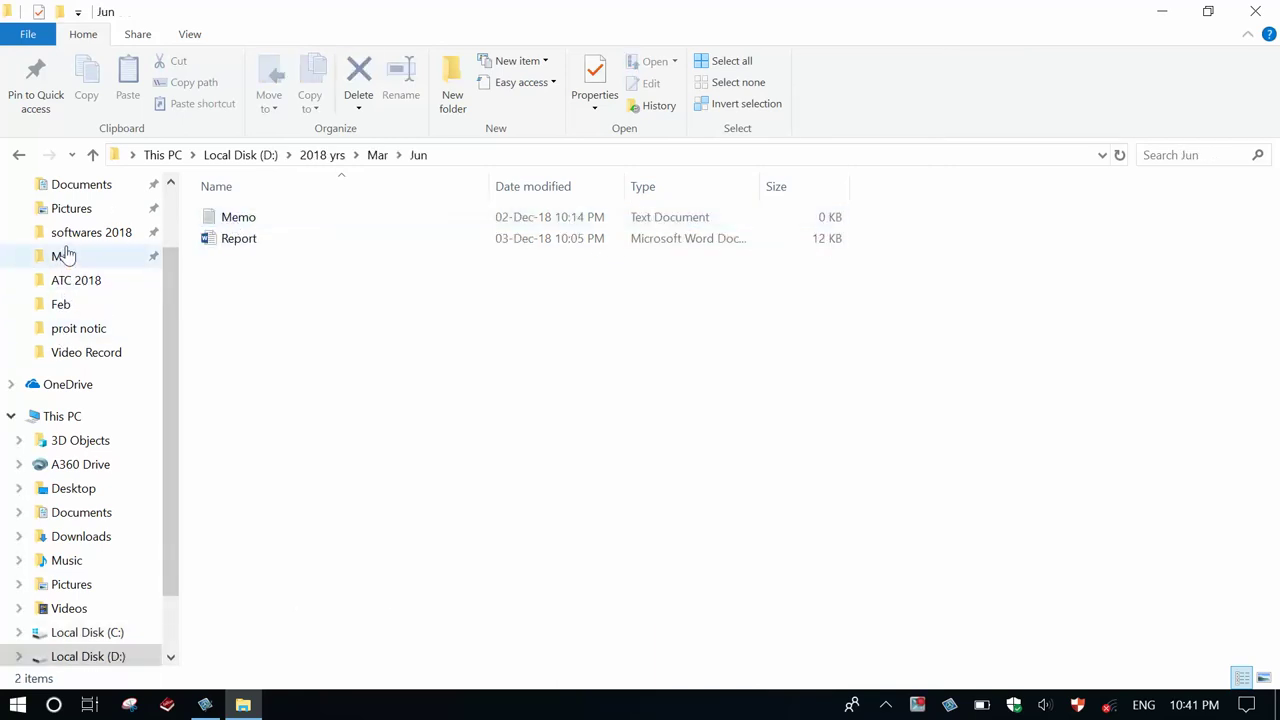
{"action": "left_click", "coordinate": [62, 256]}
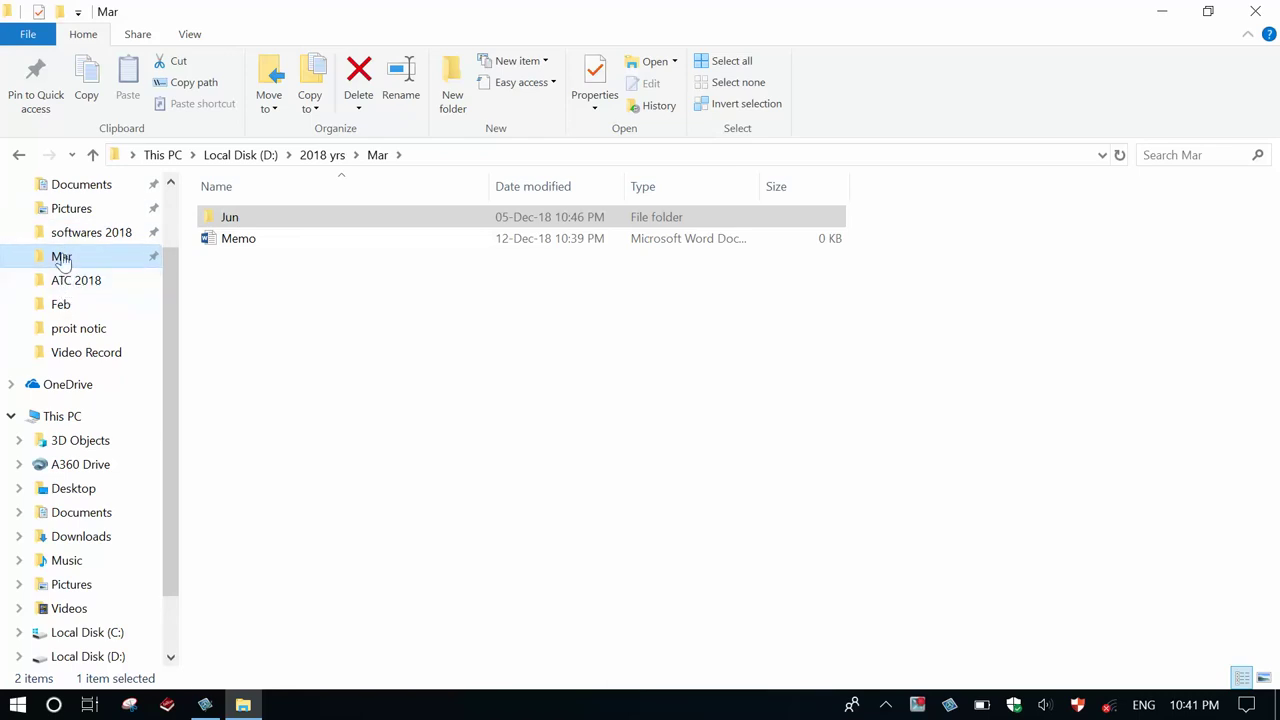
Remove the recent entries ATC 2018, Feb and Local Disk (D:) from Quick access.
{"action": "left_click_drag", "start_coordinate": [170, 280], "coordinate": [169, 200]}
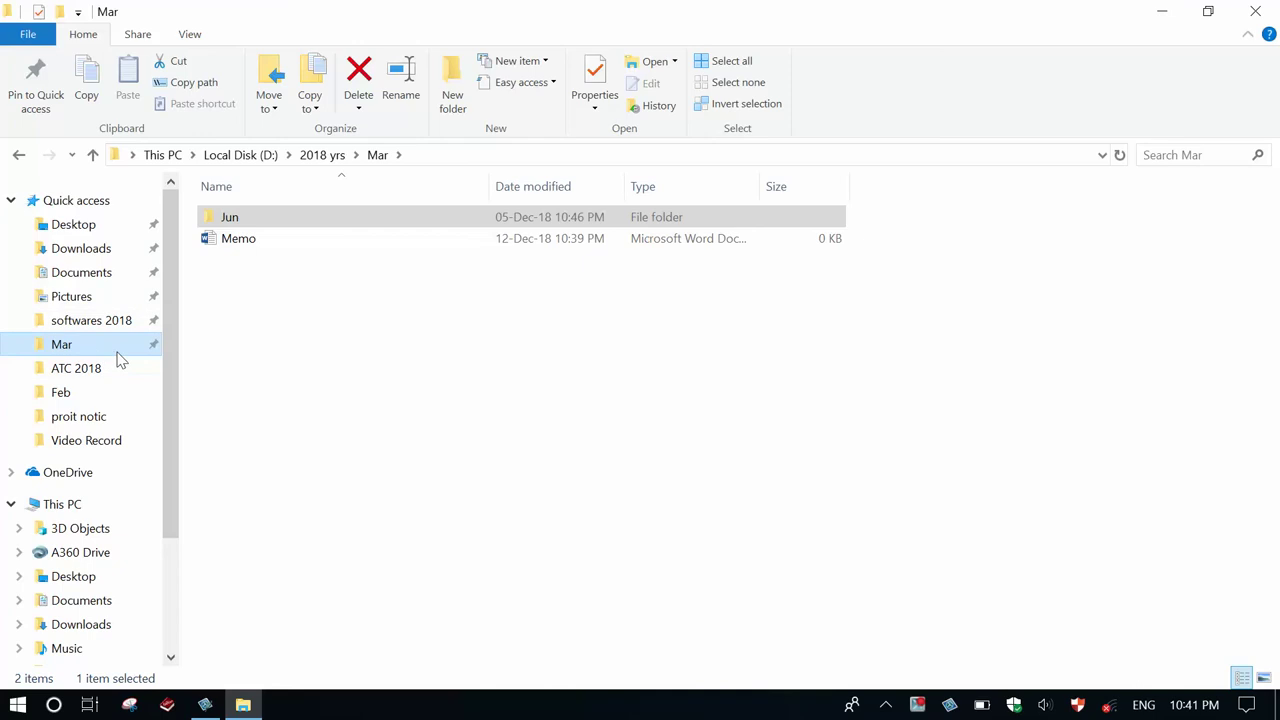
{"action": "right_click", "coordinate": [86, 381]}
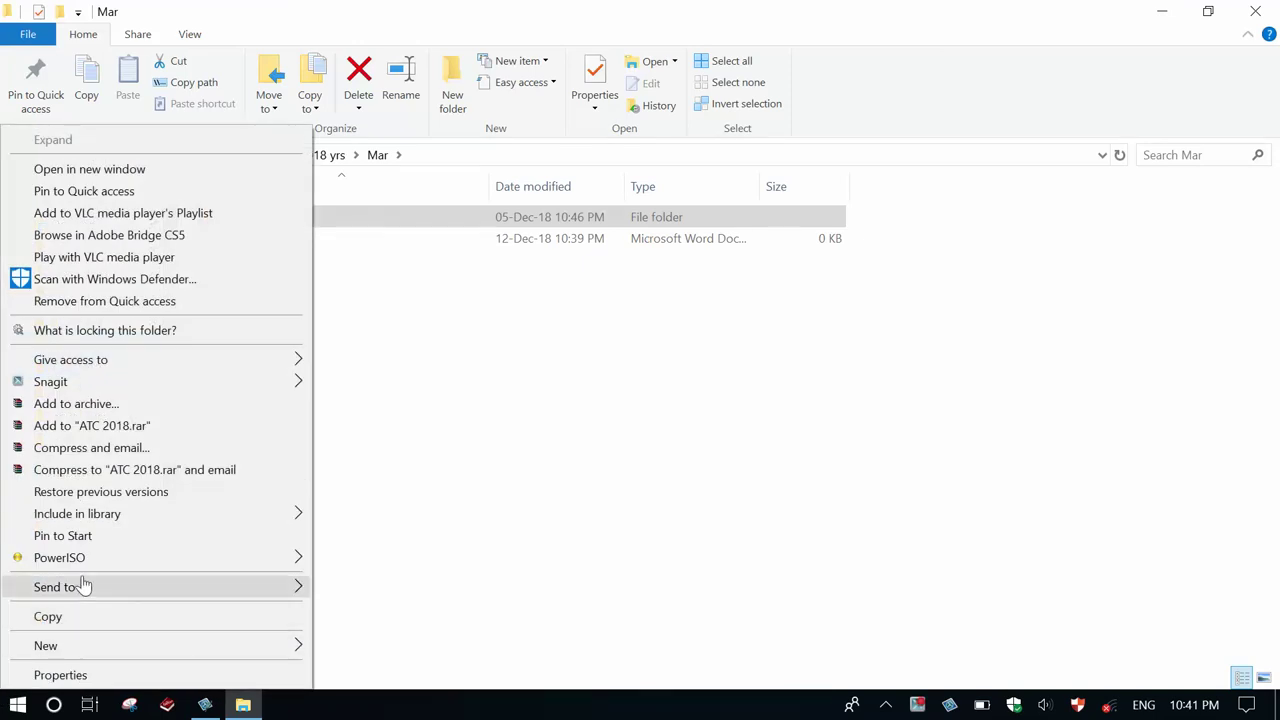
{"action": "left_click", "coordinate": [117, 302]}
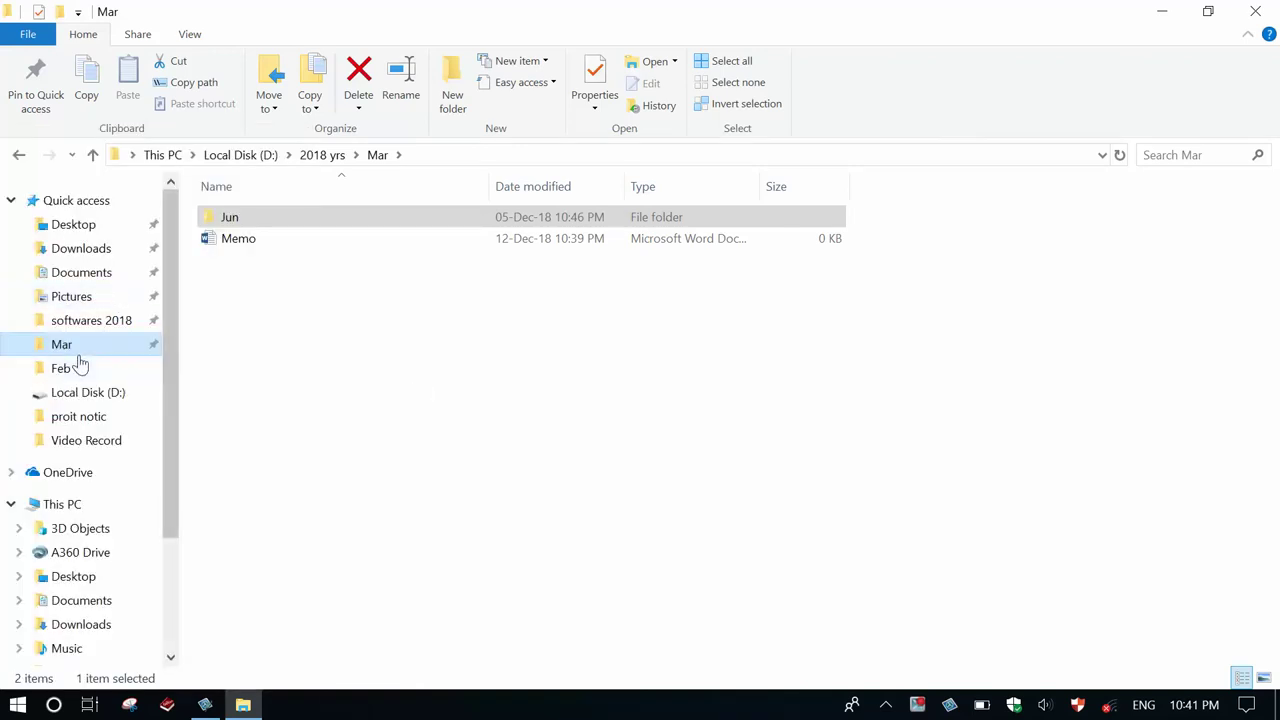
{"action": "right_click", "coordinate": [66, 375]}
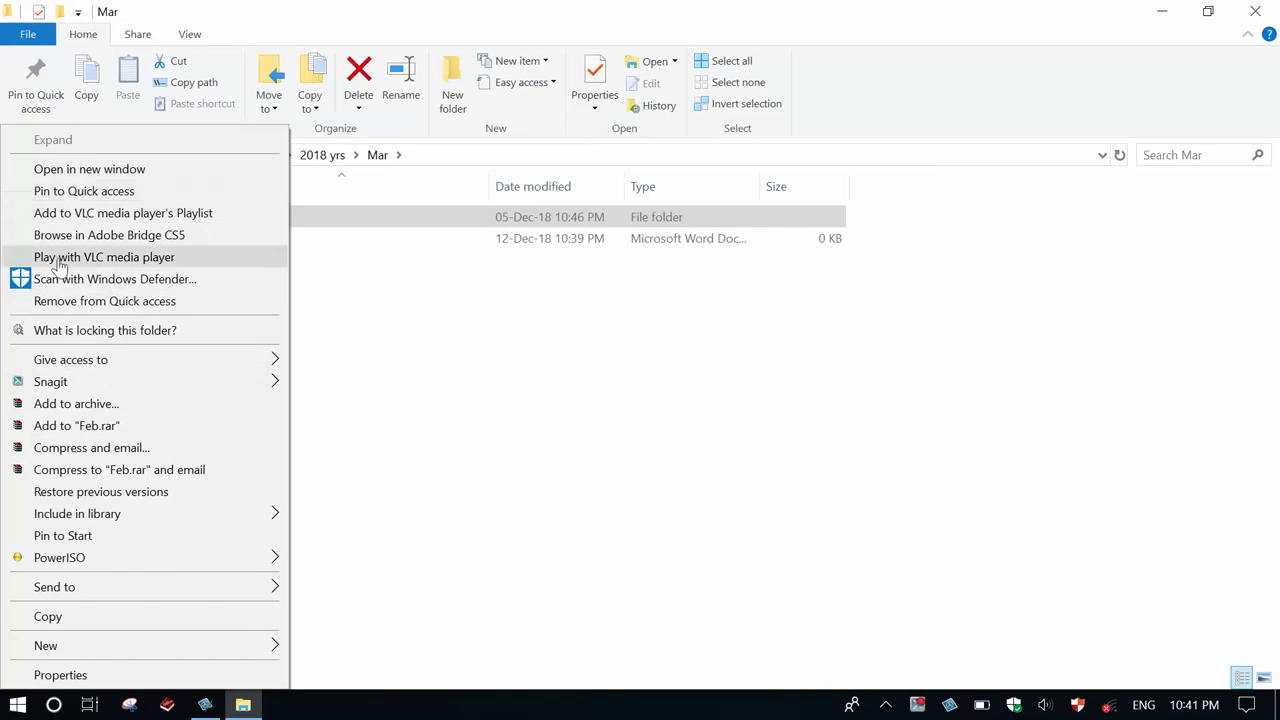
{"action": "left_click", "coordinate": [66, 301]}
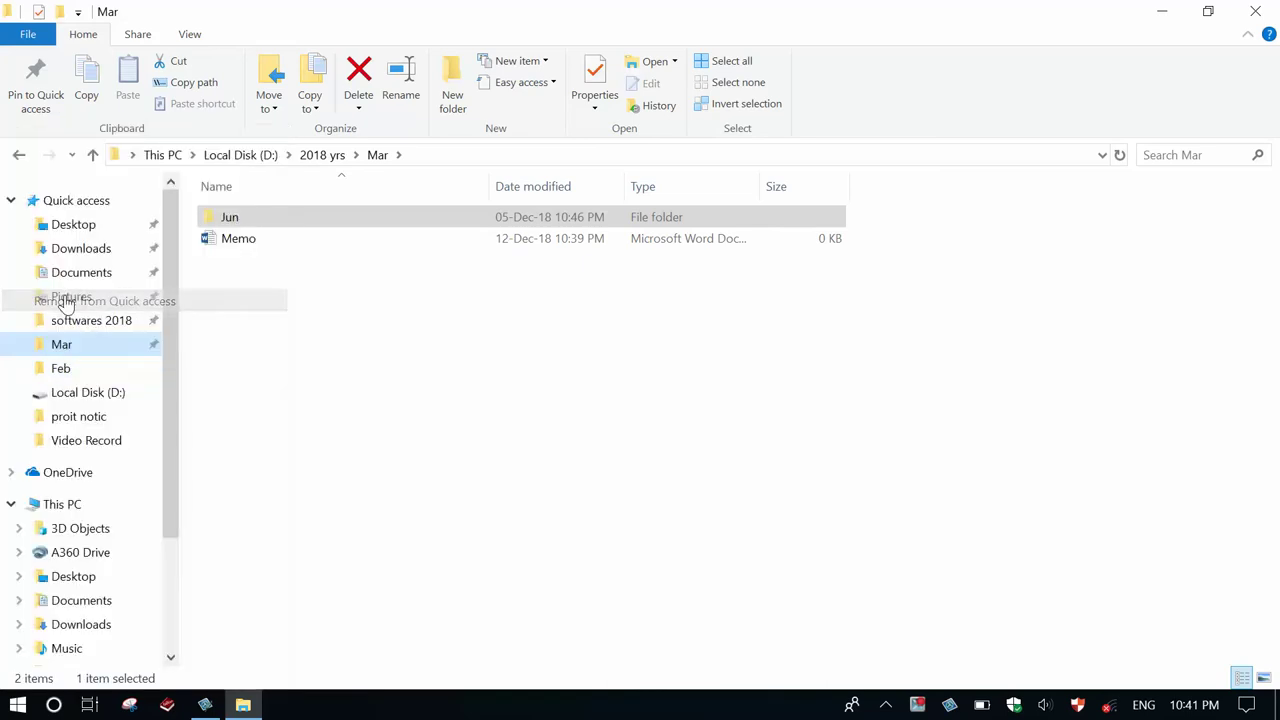
{"action": "right_click", "coordinate": [110, 402]}
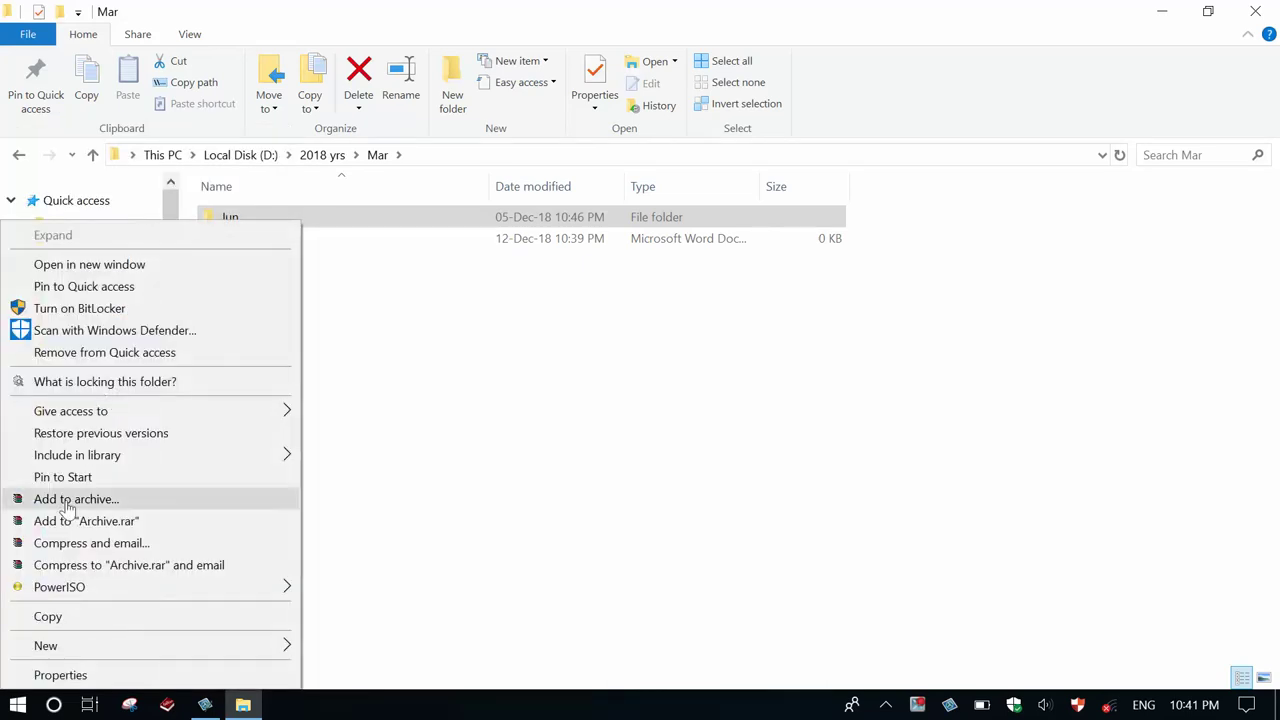
{"action": "left_click", "coordinate": [52, 352]}
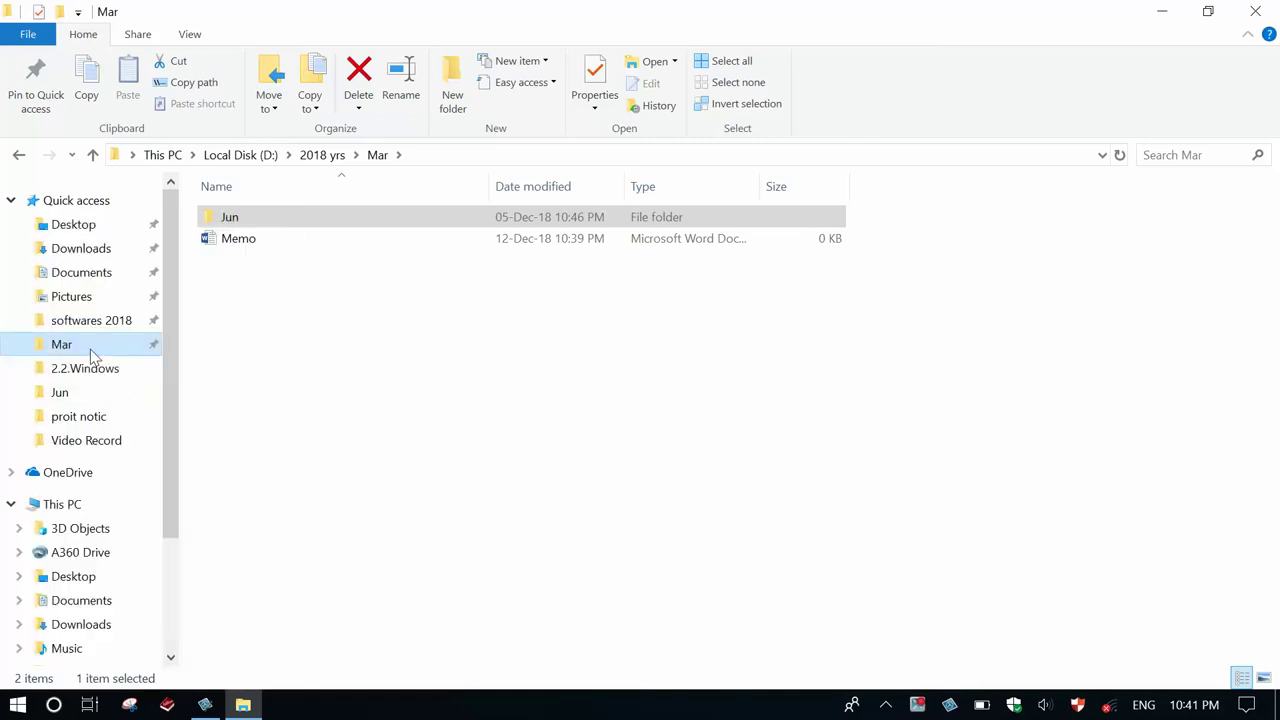
{"action": "right_click", "coordinate": [91, 356]}
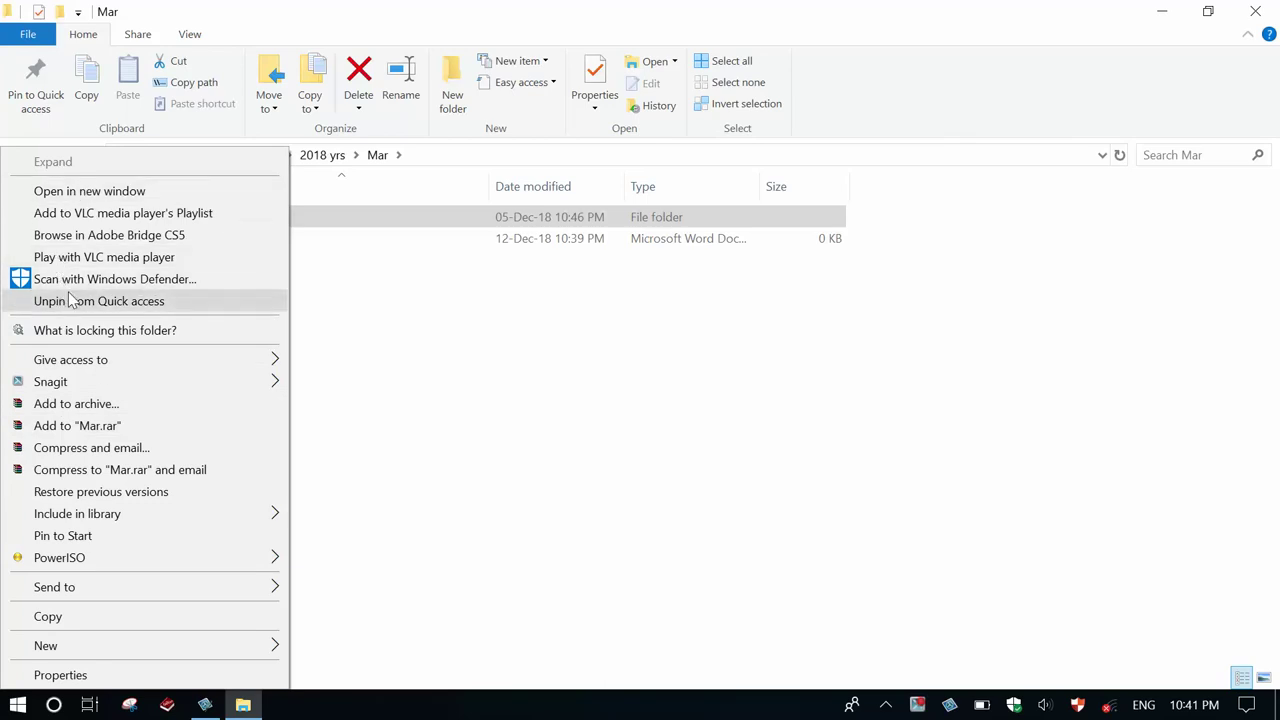
{"action": "mouse_move", "coordinate": [74, 375]}
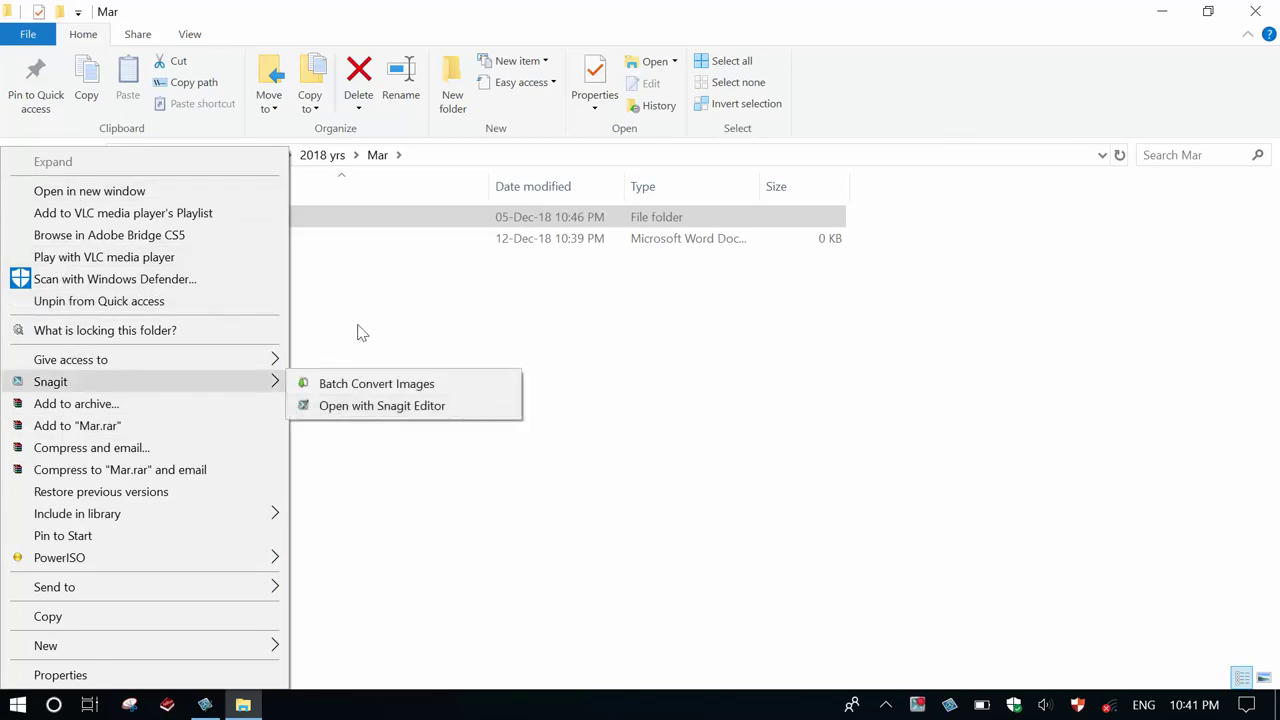
{"action": "left_click", "coordinate": [362, 333]}
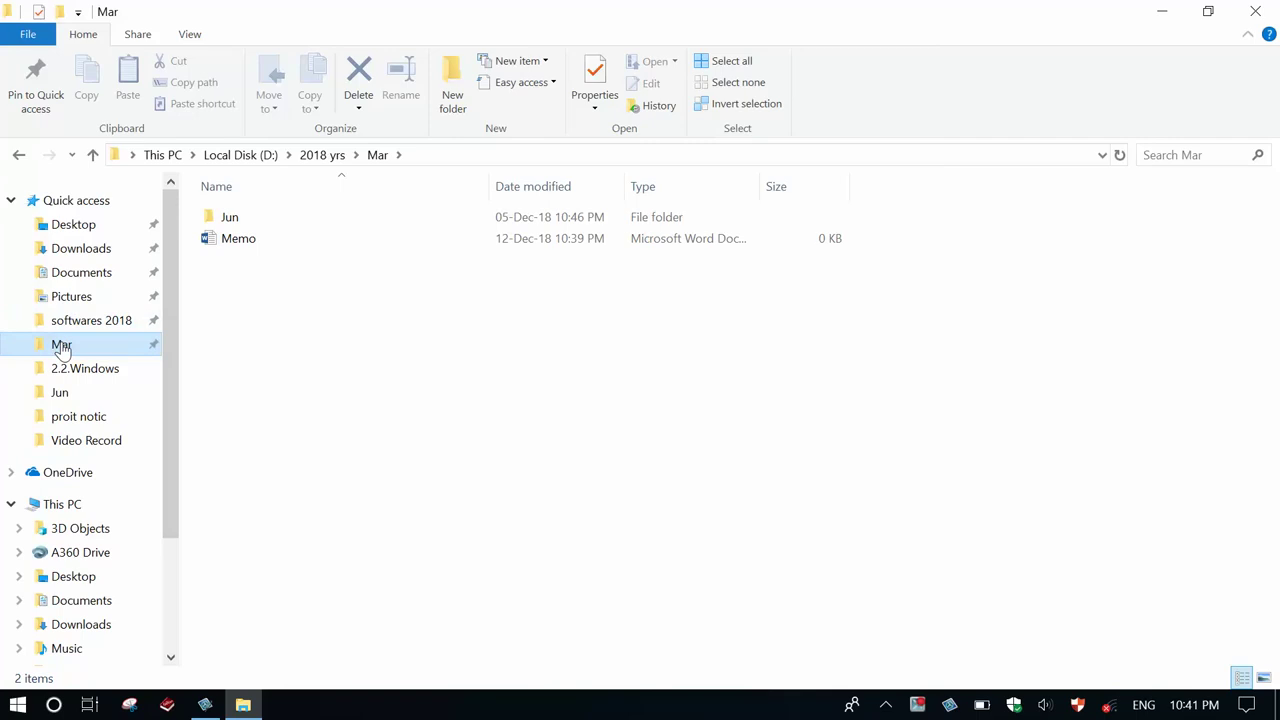
Unpin the Mar and softwares 2018 folders from Quick access and remove the recent 2.2.Windows entry.
{"action": "right_click", "coordinate": [62, 350]}
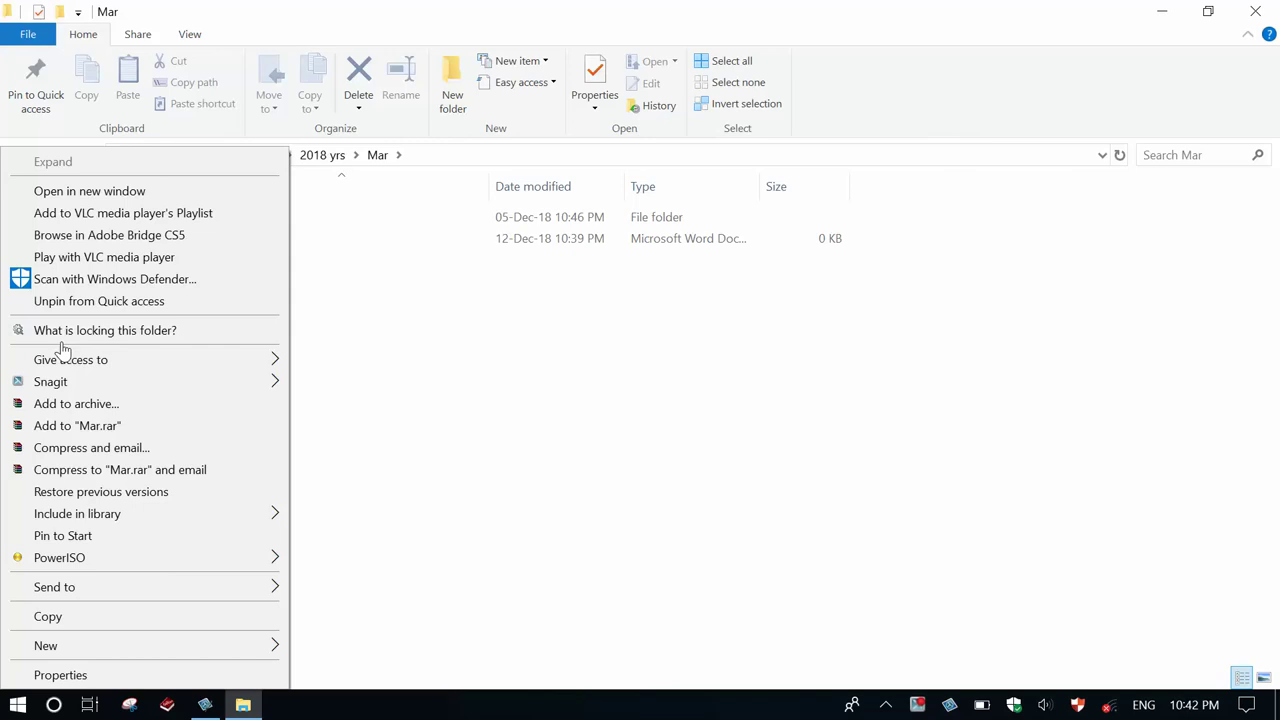
{"action": "left_click", "coordinate": [104, 302]}
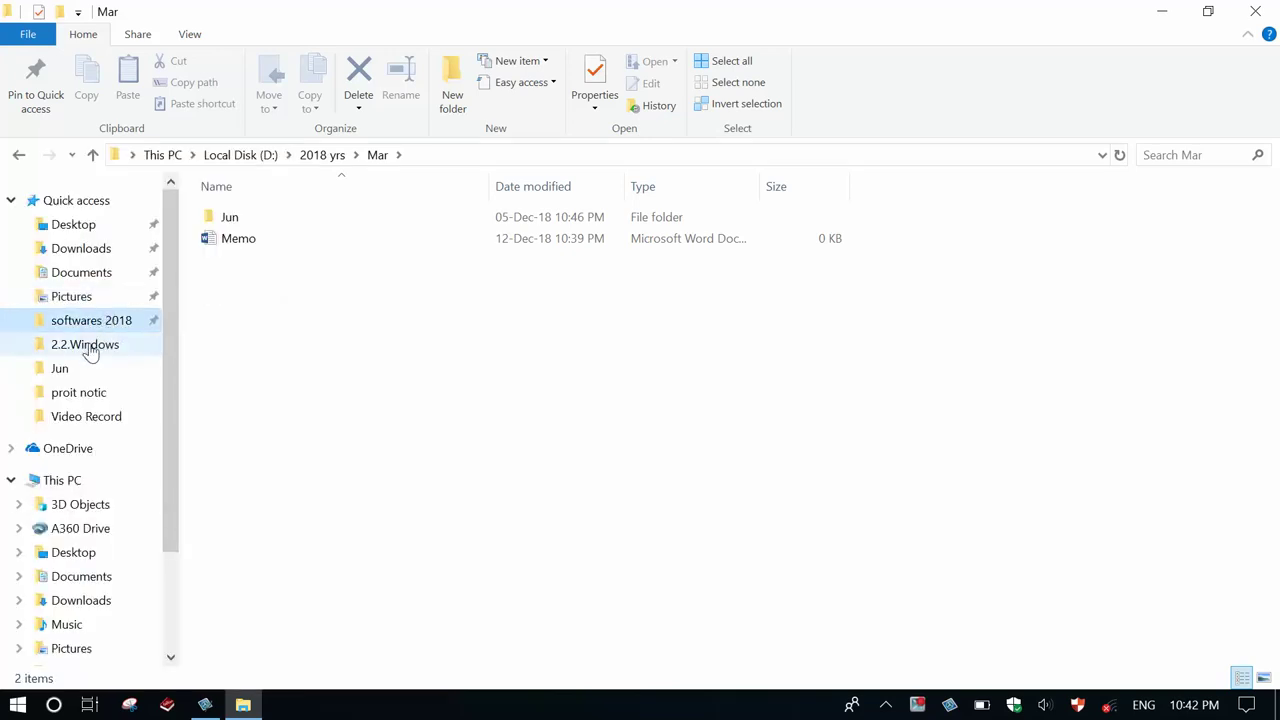
{"action": "right_click", "coordinate": [84, 328]}
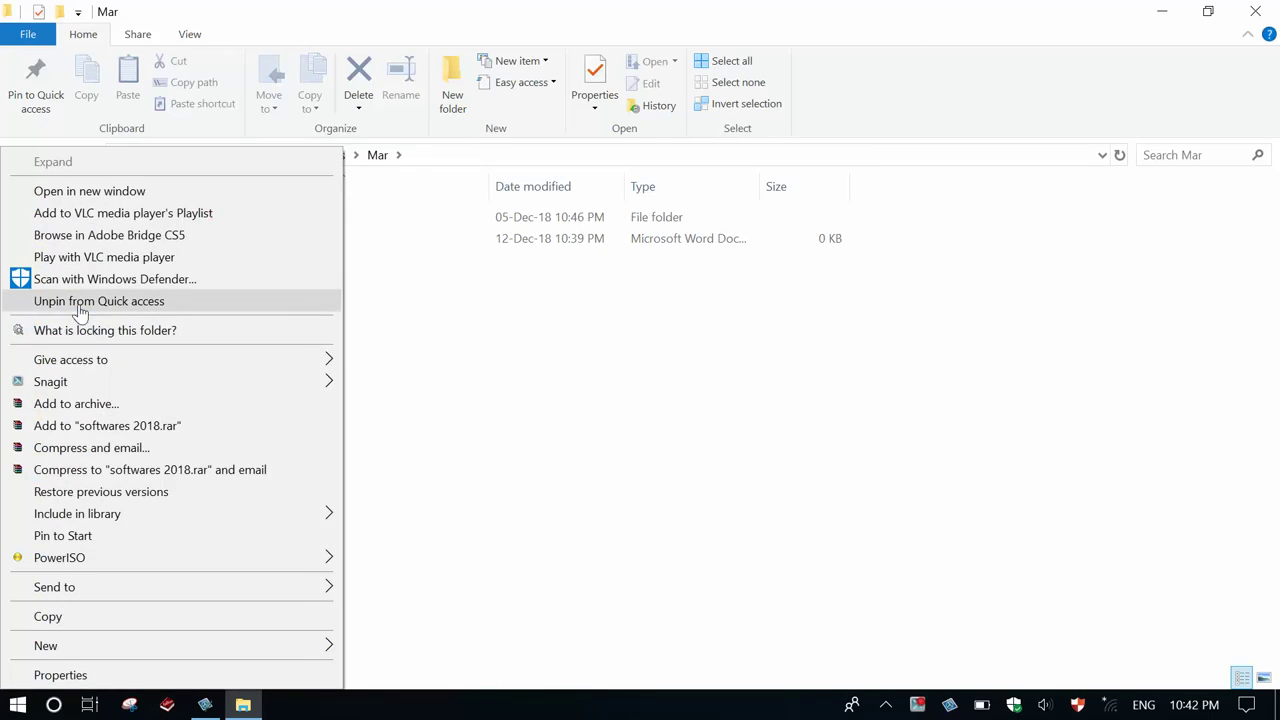
{"action": "left_click", "coordinate": [80, 302]}
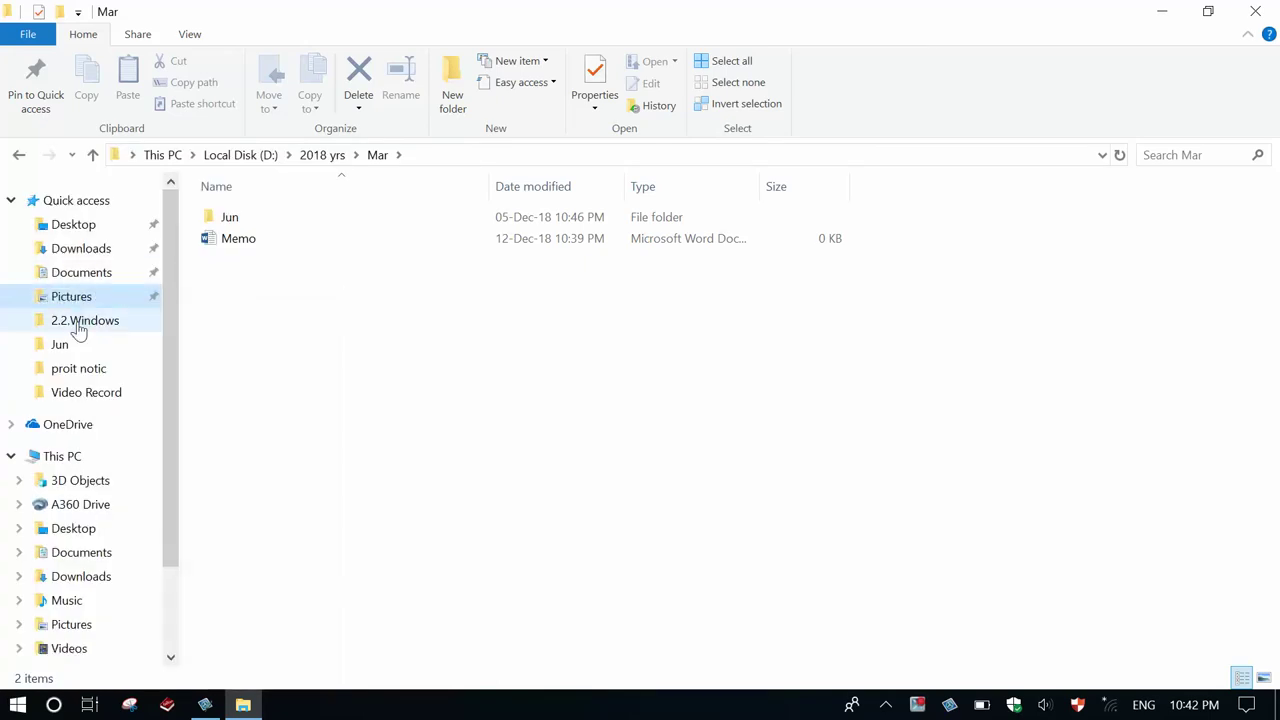
{"action": "right_click", "coordinate": [80, 324]}
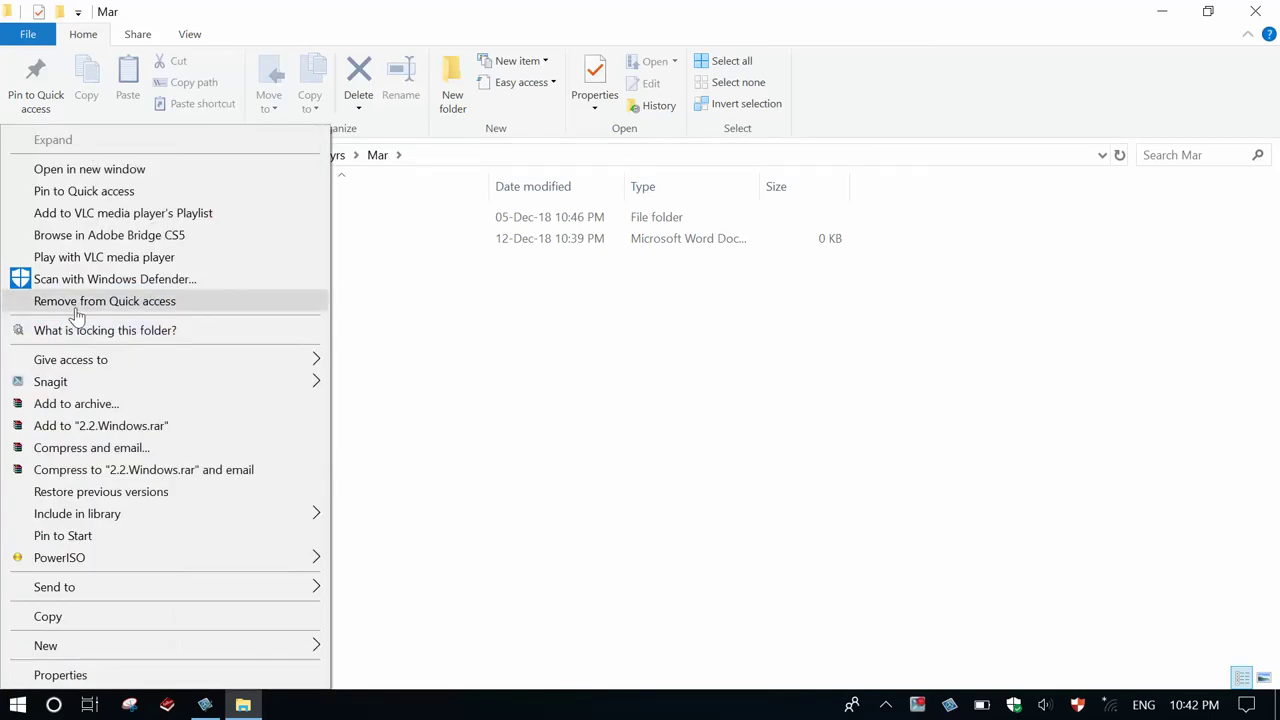
{"action": "left_click", "coordinate": [76, 304]}
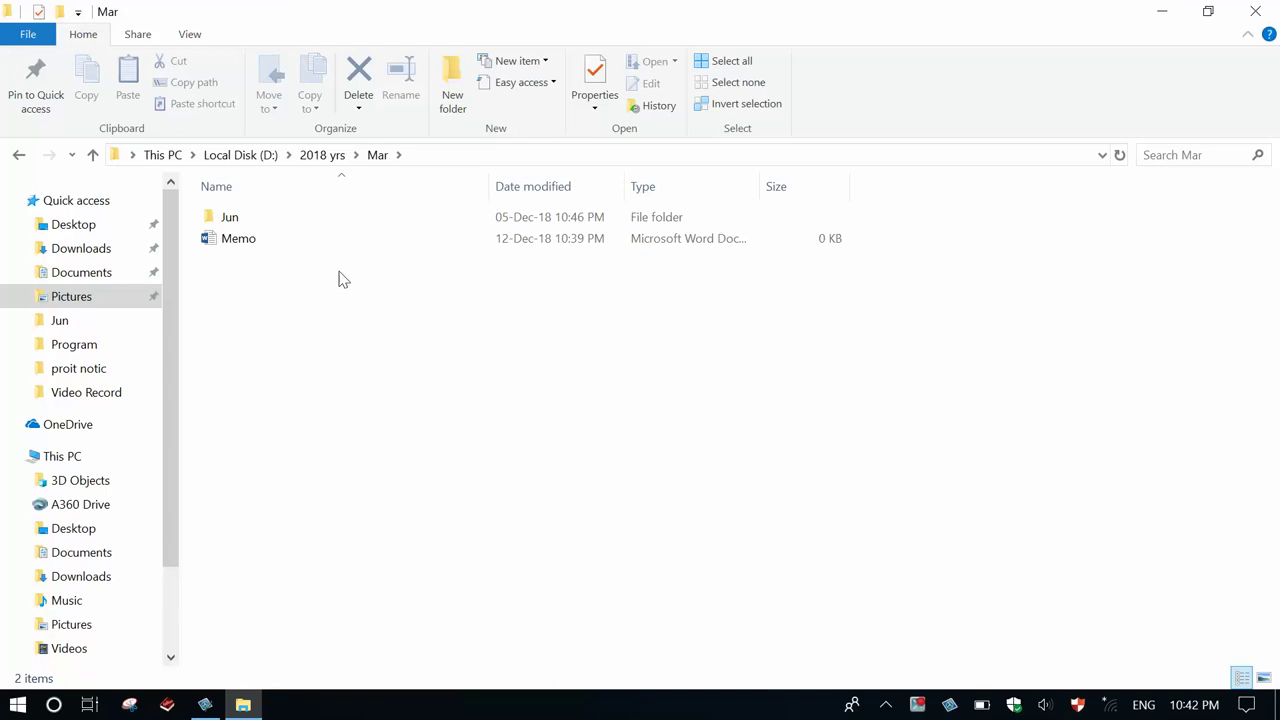
Go up to the 2018 yrs folder and pin its Mar folder to Quick access again.
{"action": "left_click", "coordinate": [318, 155]}
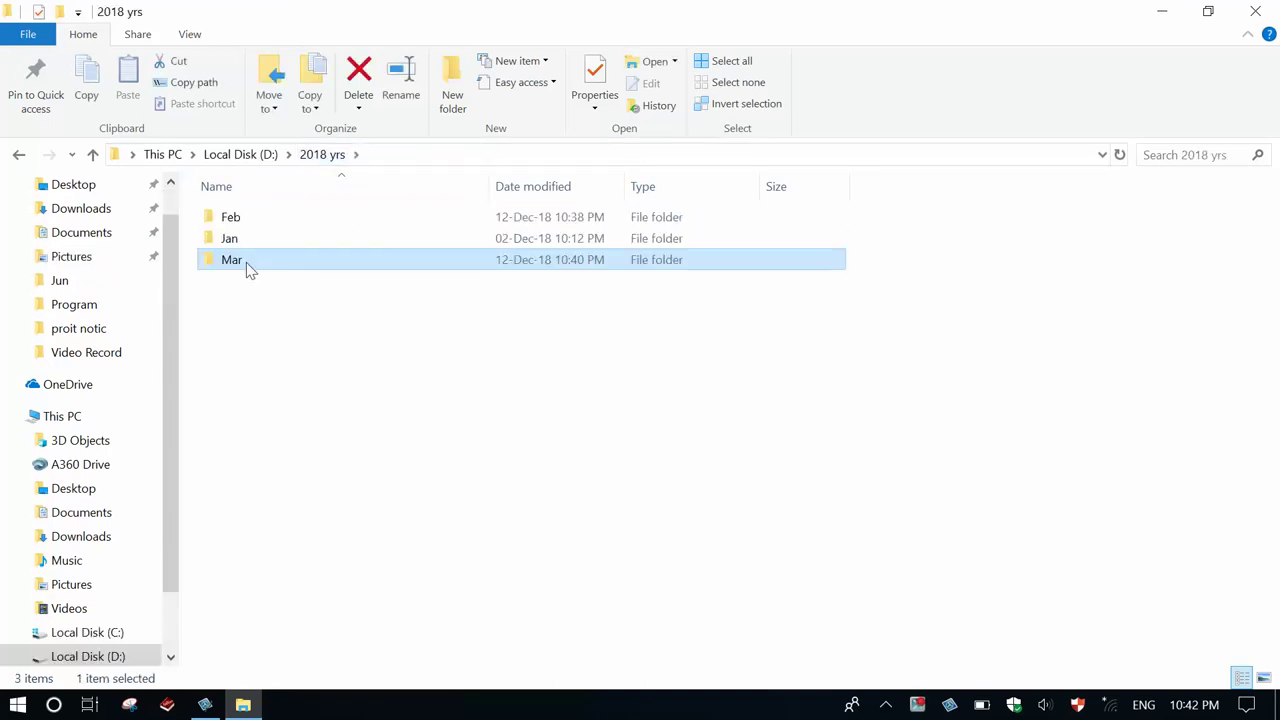
{"action": "left_click_drag", "start_coordinate": [190, 260], "coordinate": [251, 275]}
{"action": "scroll", "coordinate": [168, 276], "scroll_direction": "up", "scroll_amount": 1}
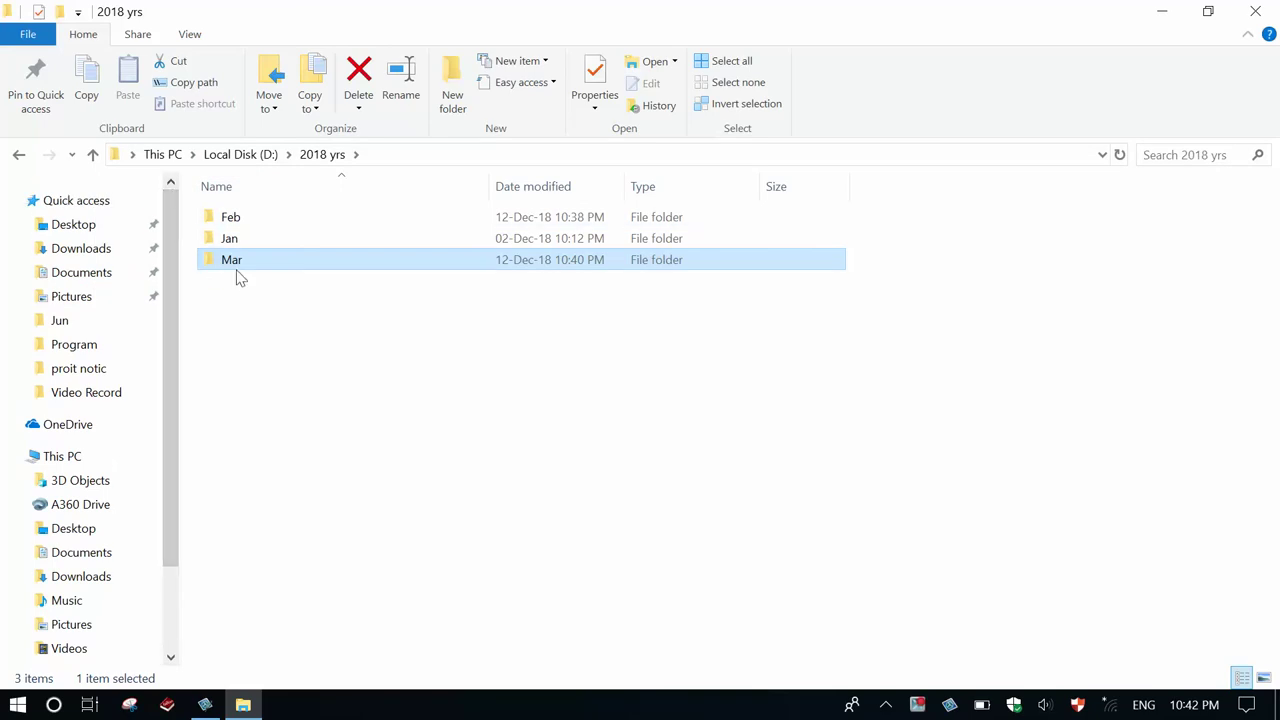
{"action": "left_click_drag", "start_coordinate": [237, 272], "coordinate": [123, 210]}
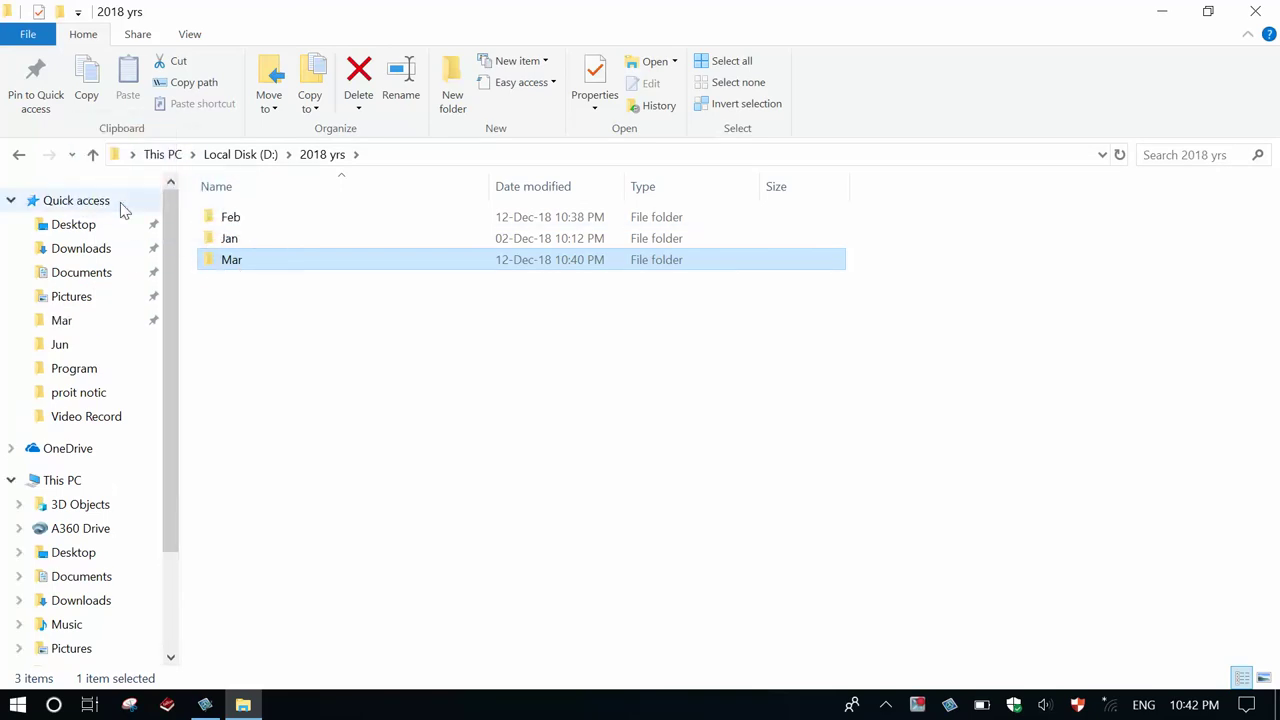
Open Mar through its Quick access pin to check its contents, and close the window.
{"action": "left_click", "coordinate": [80, 326]}
{"action": "left_click", "coordinate": [244, 240]}
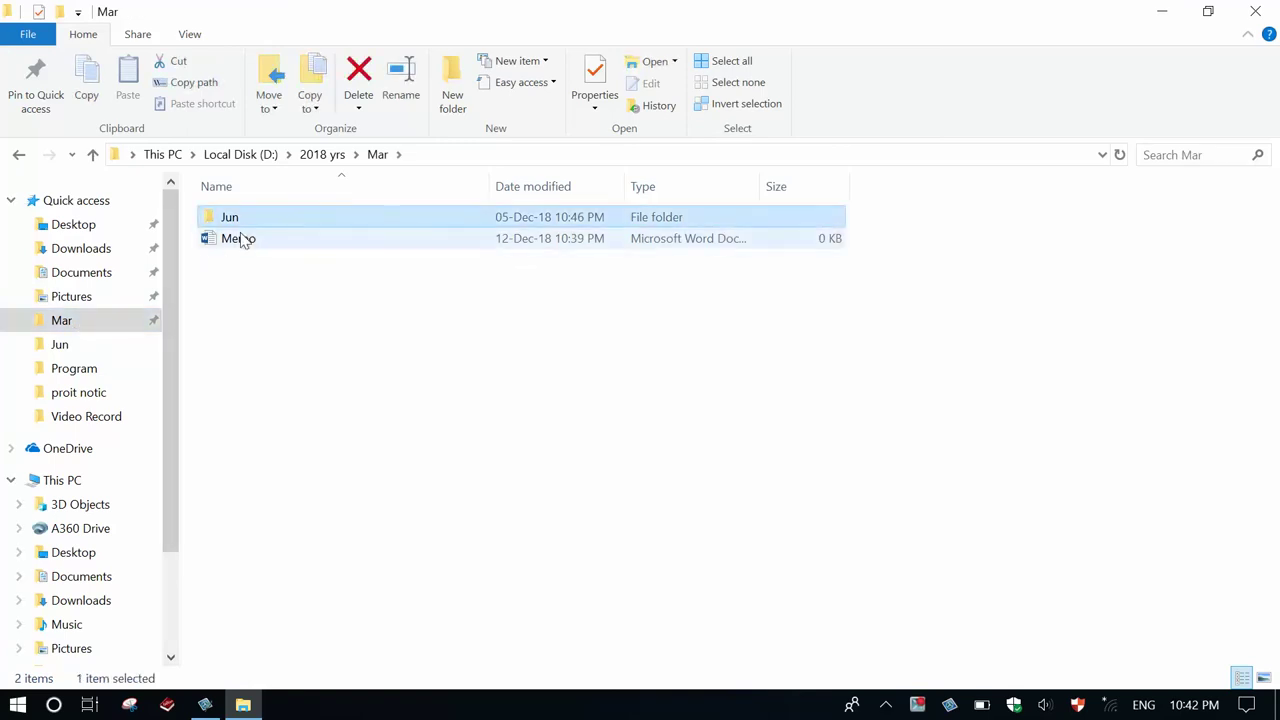
{"action": "left_click", "coordinate": [1255, 11]}
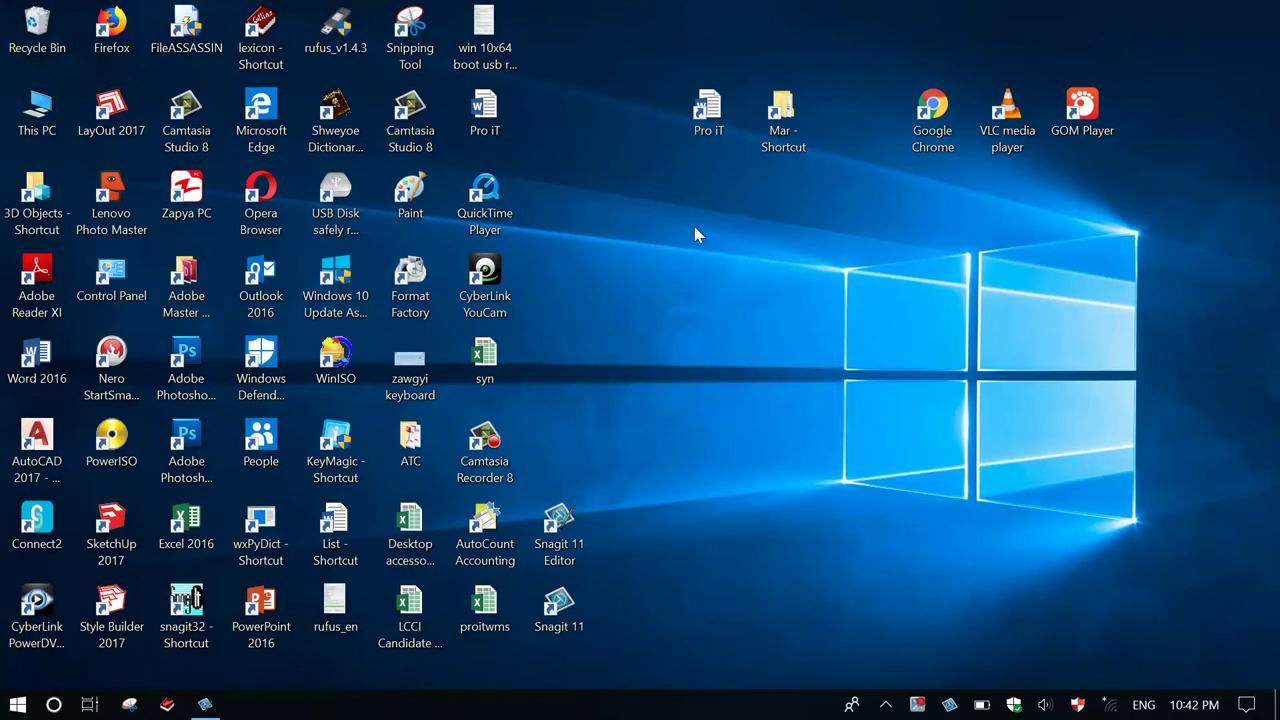
Open Mar from its desktop shortcut, go up to Local Disk (D:), and return to Mar through its Quick access pin.
{"action": "double_click", "coordinate": [782, 128]}
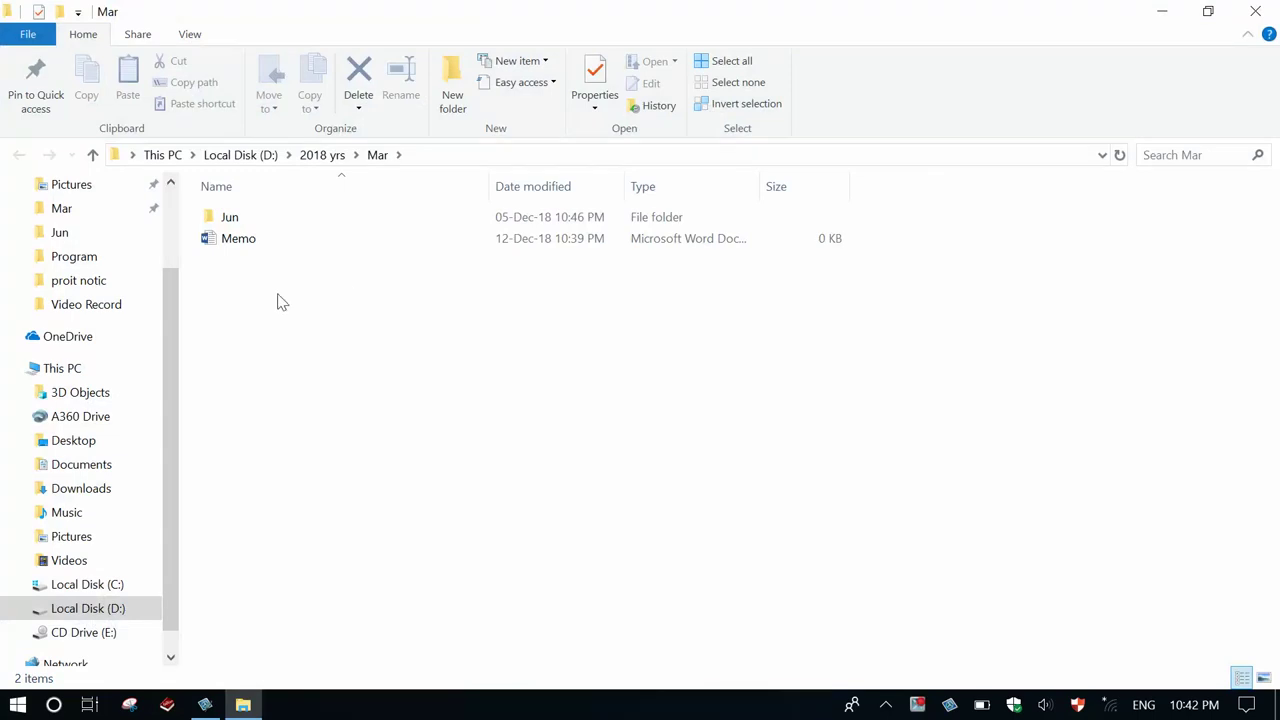
{"action": "left_click", "coordinate": [230, 156]}
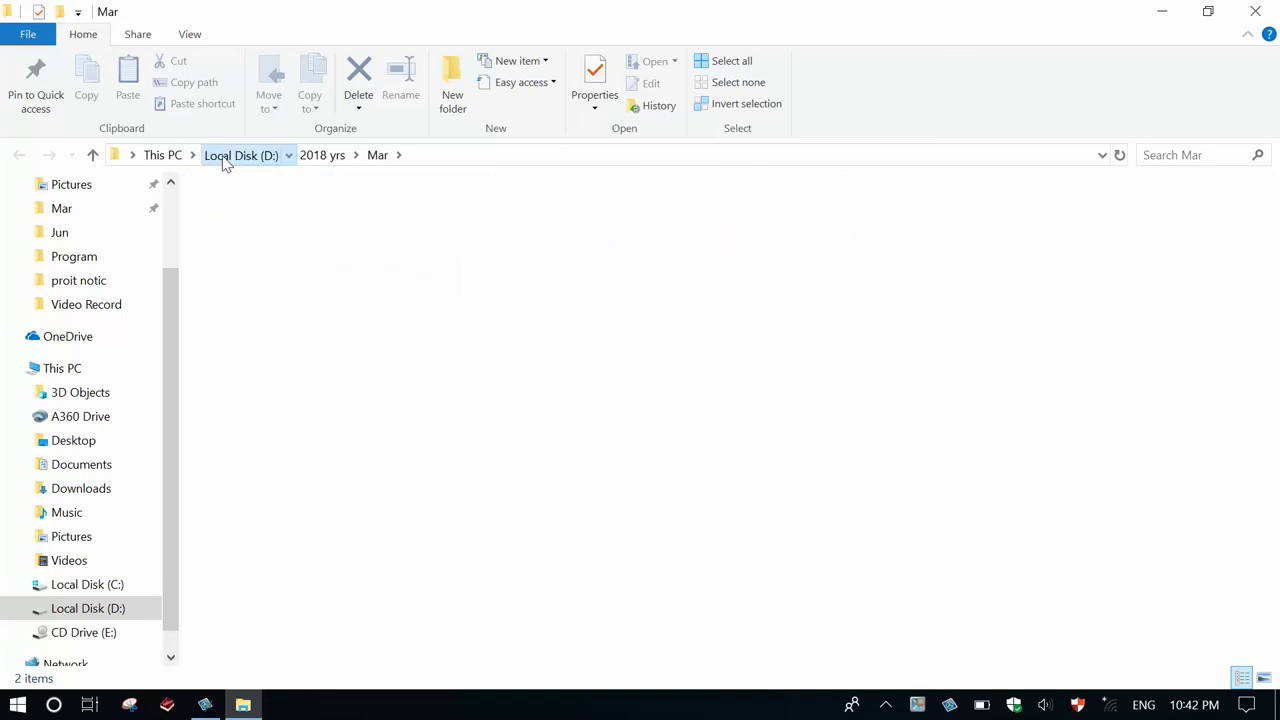
{"action": "left_click", "coordinate": [72, 612]}
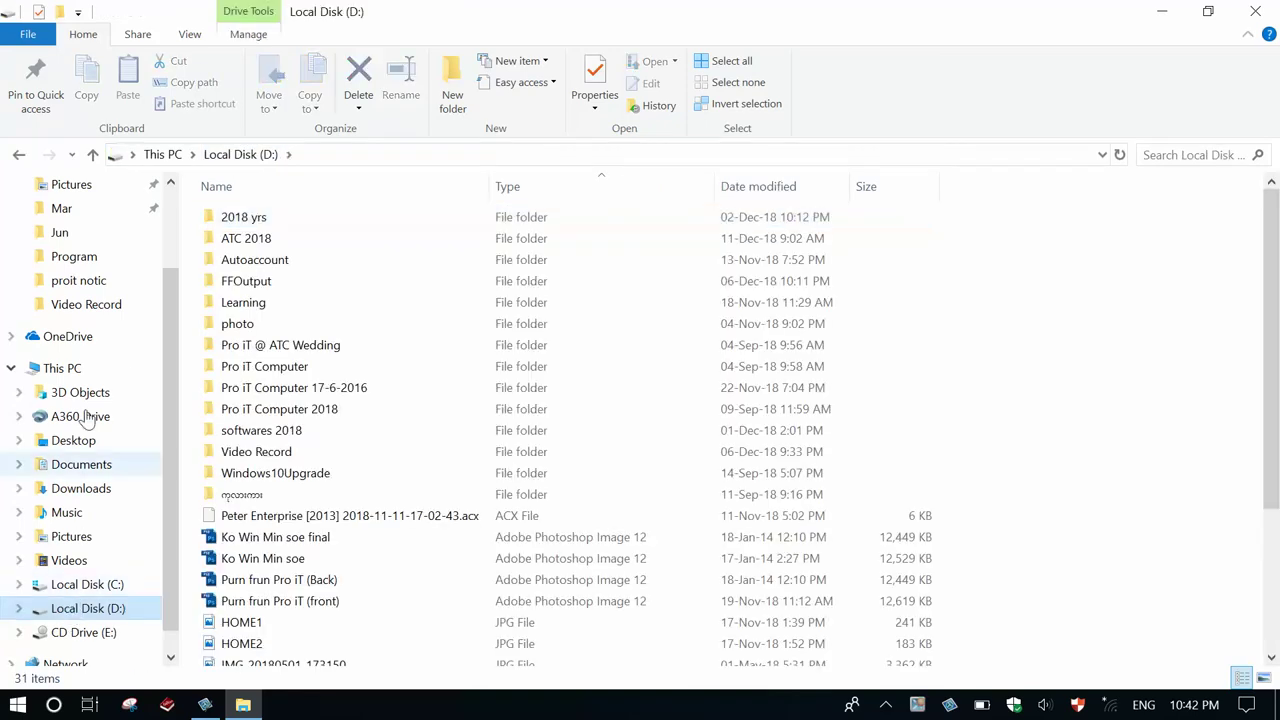
{"action": "left_click", "coordinate": [61, 208]}
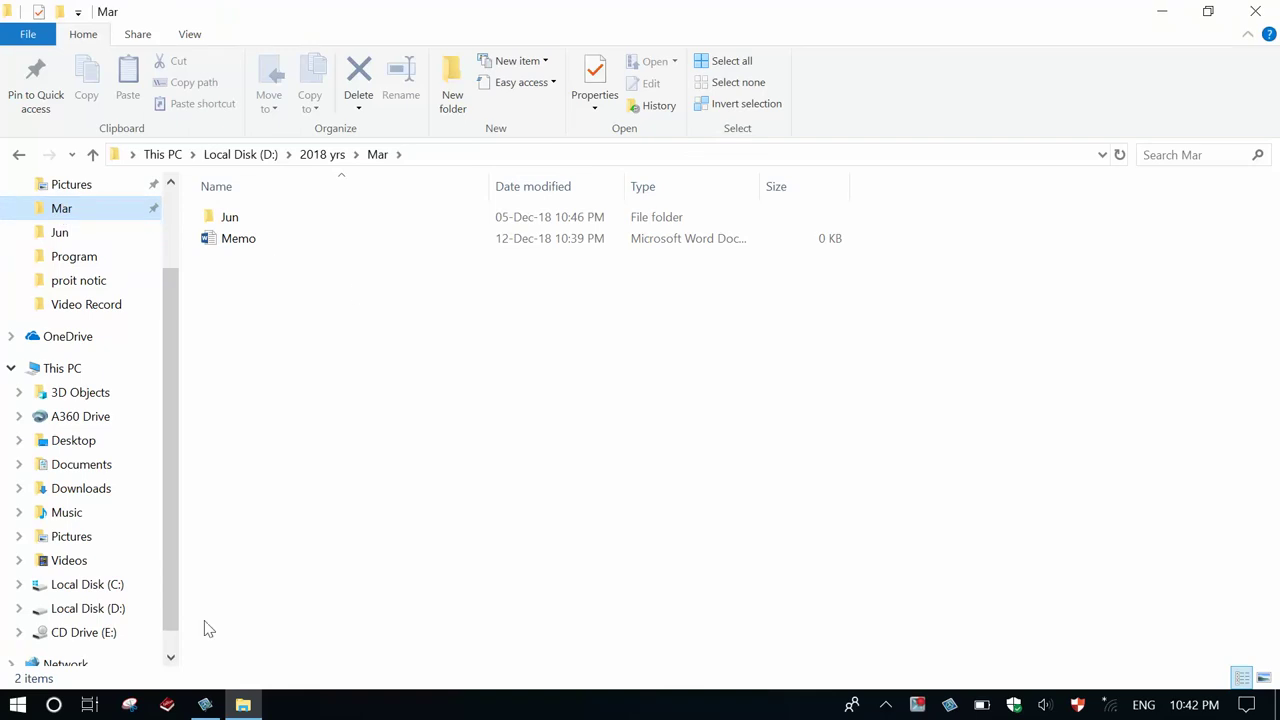
Switch to Snagit Editor to review the lesson outline, cancel closing it, and switch back to File Explorer.
{"action": "left_click", "coordinate": [204, 705]}
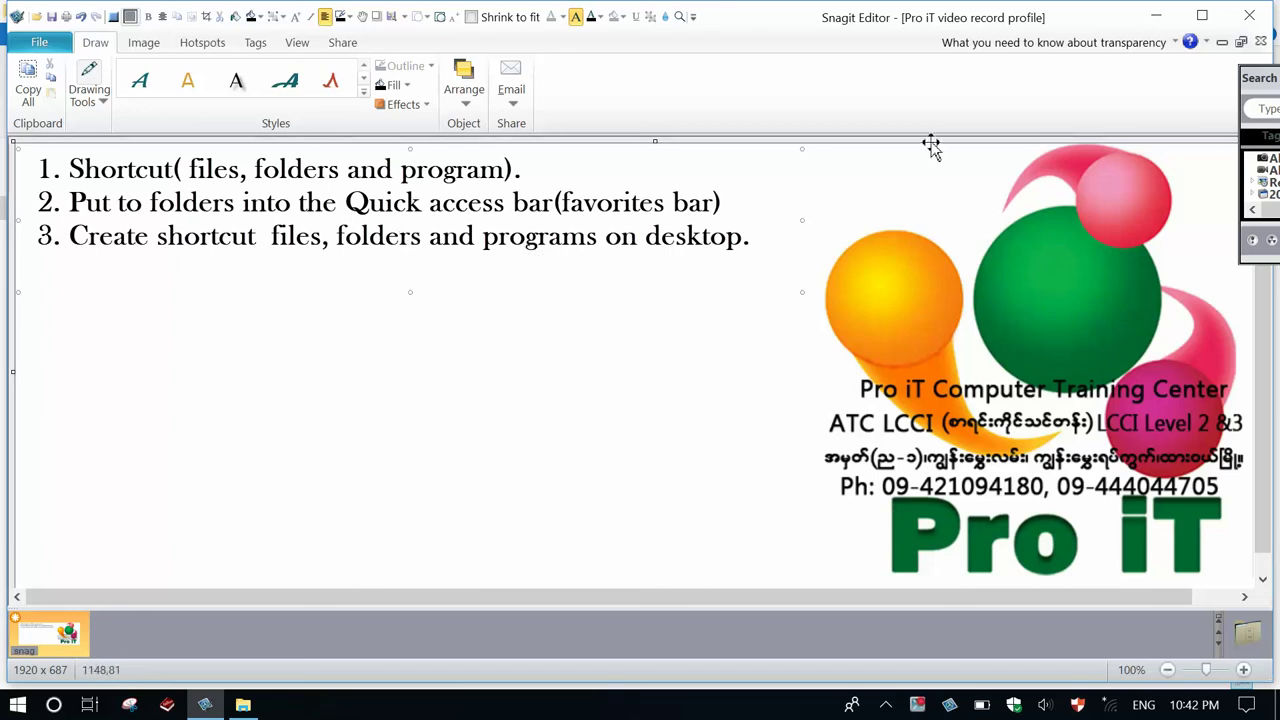
{"action": "left_click", "coordinate": [1249, 17]}
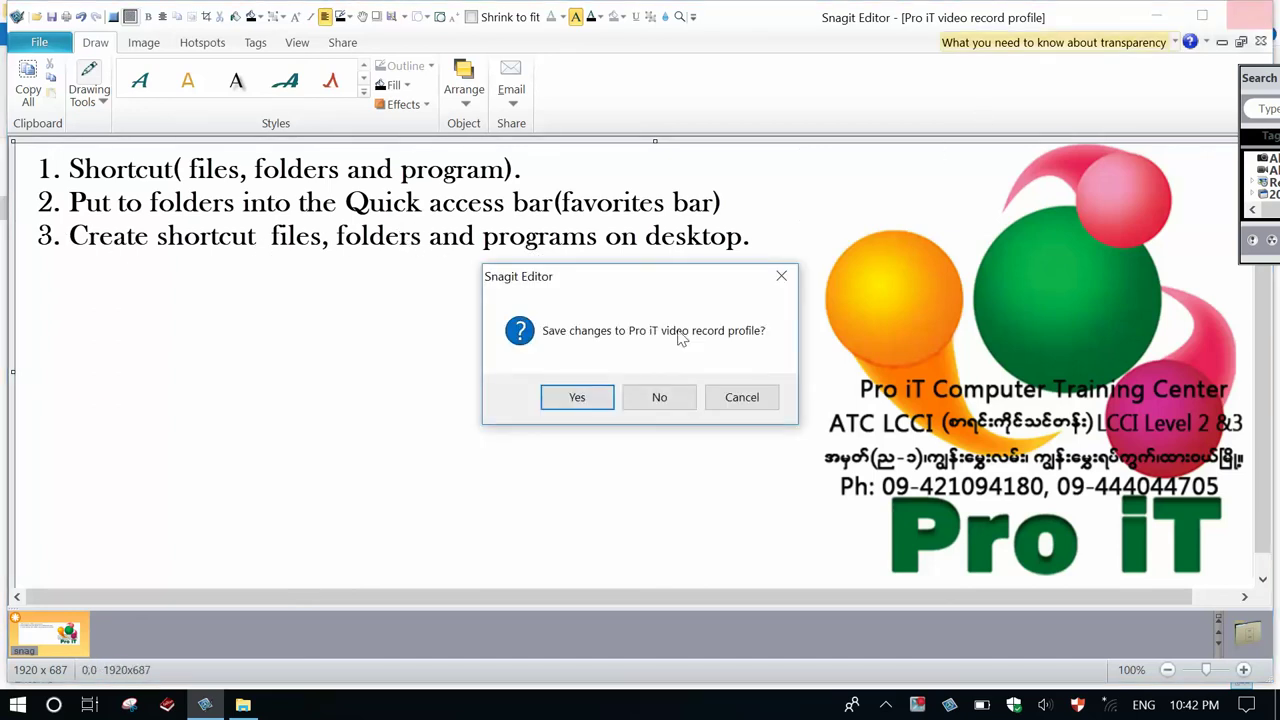
{"action": "left_click", "coordinate": [742, 397]}
{"action": "right_click", "coordinate": [755, 396]}
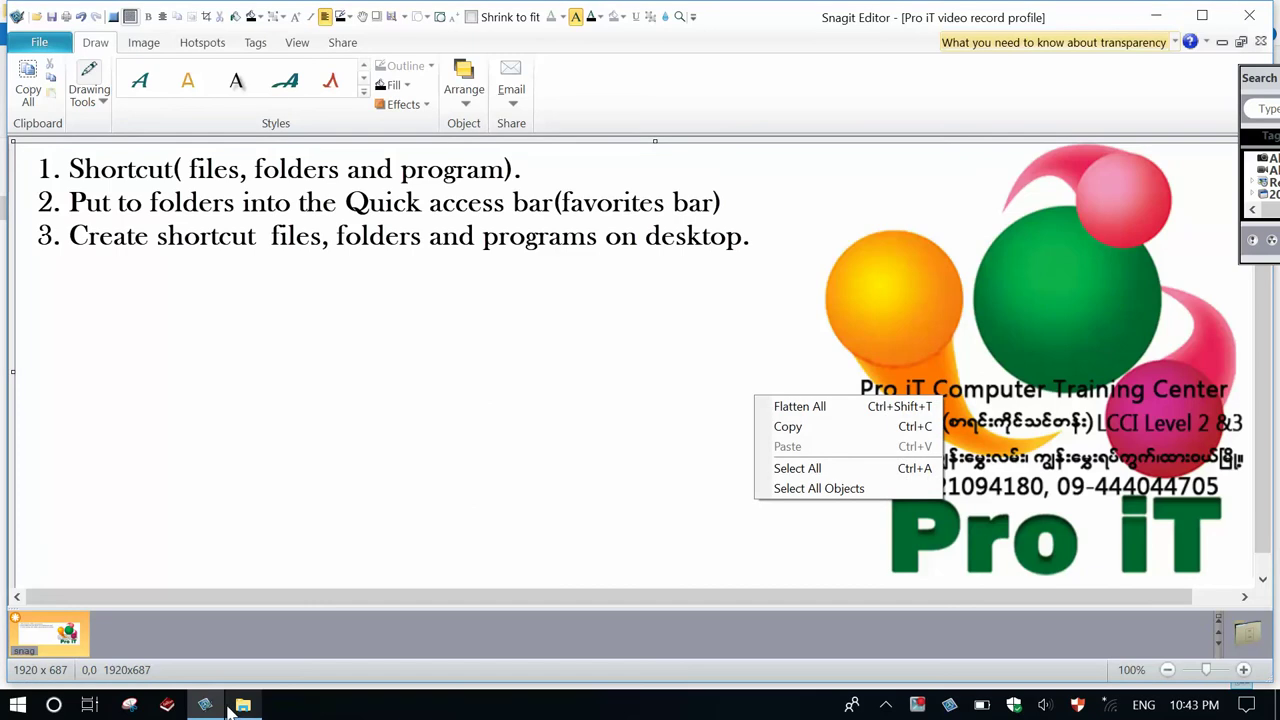
{"action": "left_click", "coordinate": [242, 707]}
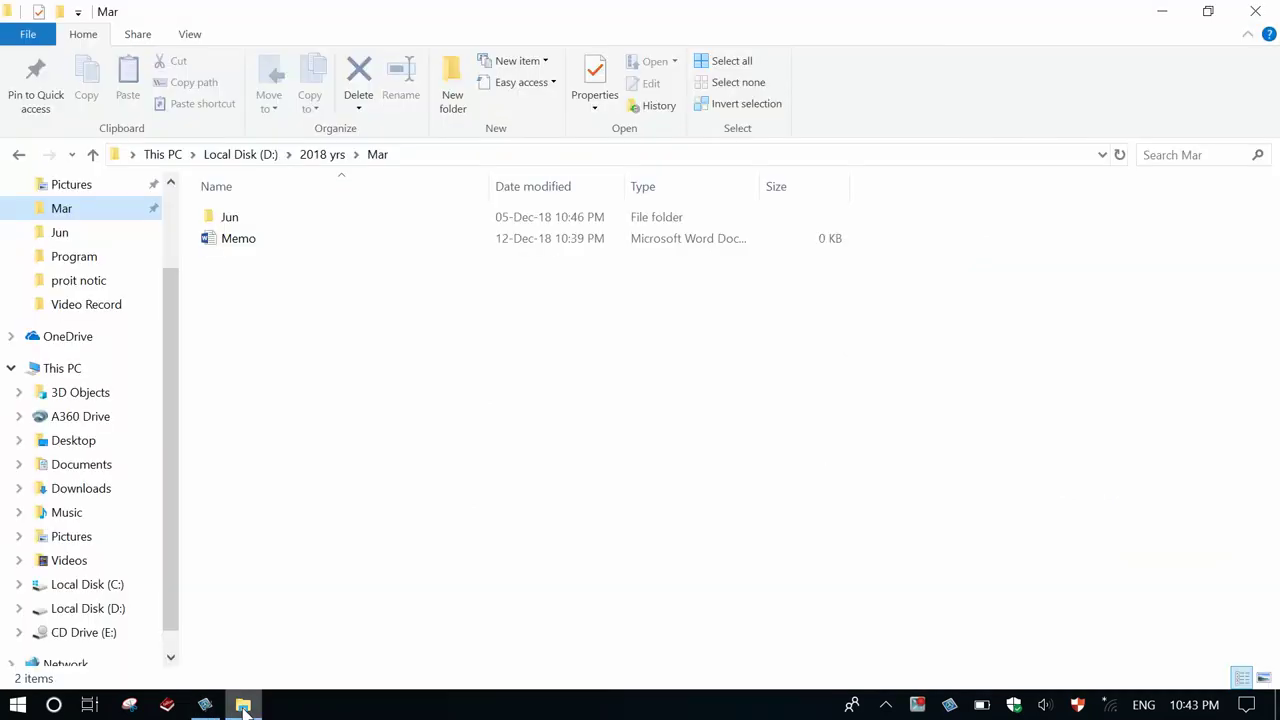
Create a desktop shortcut to the Jun folder inside Mar and minimise the File Explorer window.
{"action": "left_click", "coordinate": [337, 496]}
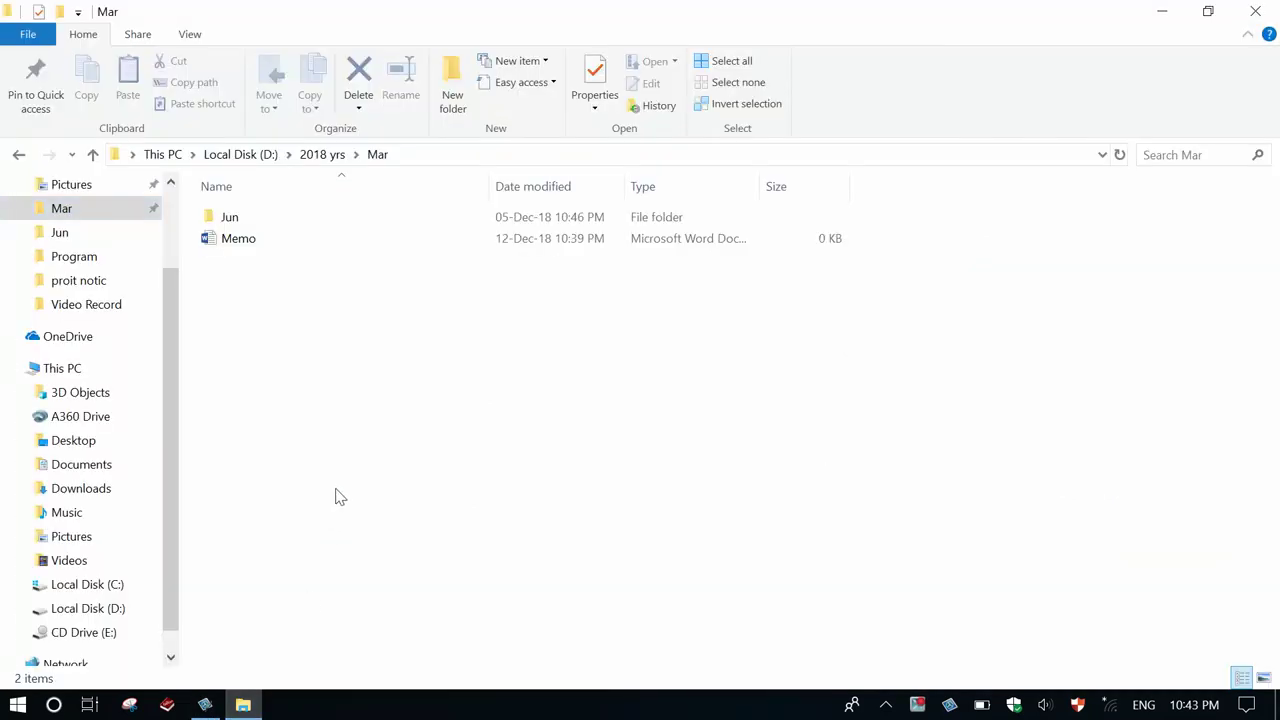
{"action": "left_click", "coordinate": [237, 220]}
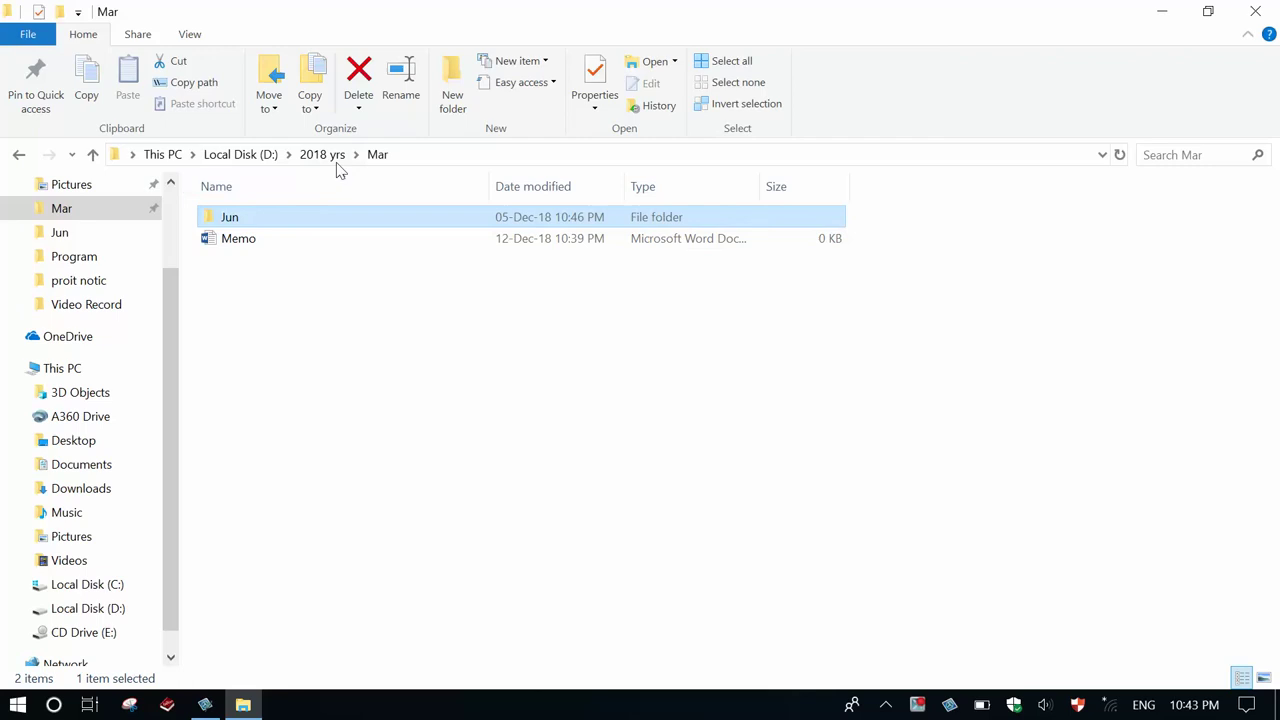
{"action": "right_click", "coordinate": [244, 220]}
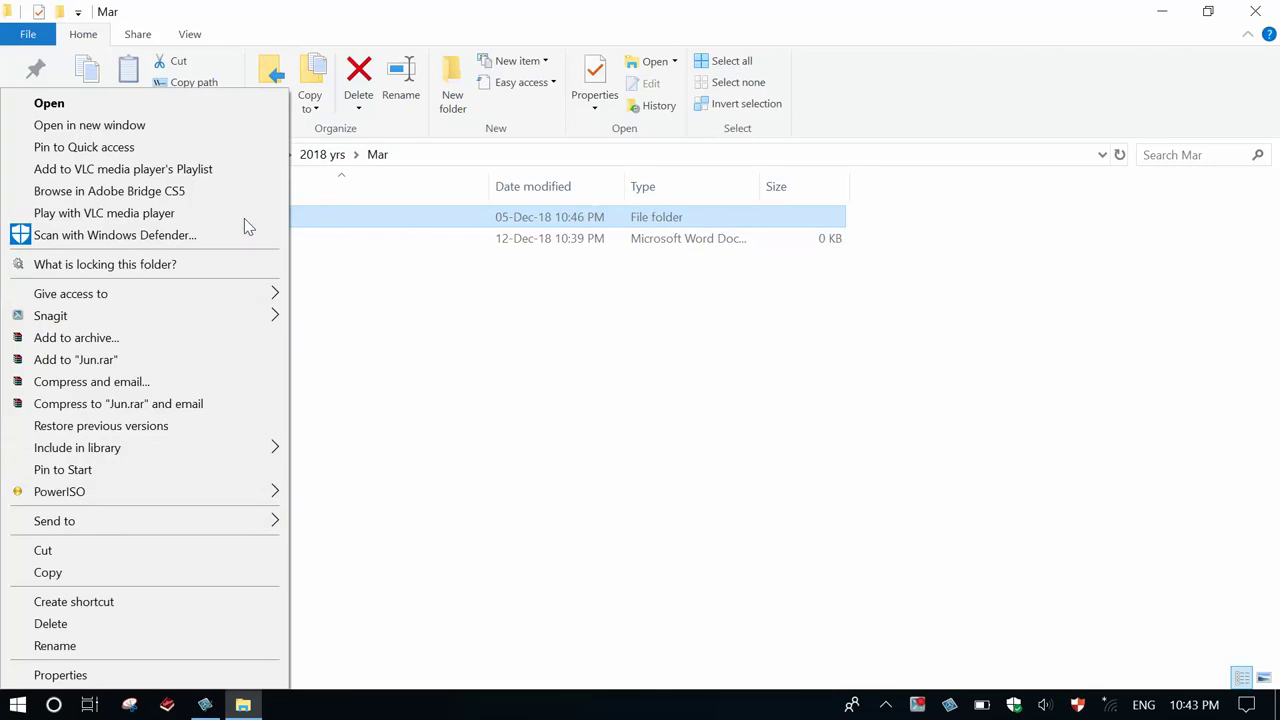
{"action": "mouse_move", "coordinate": [171, 524]}
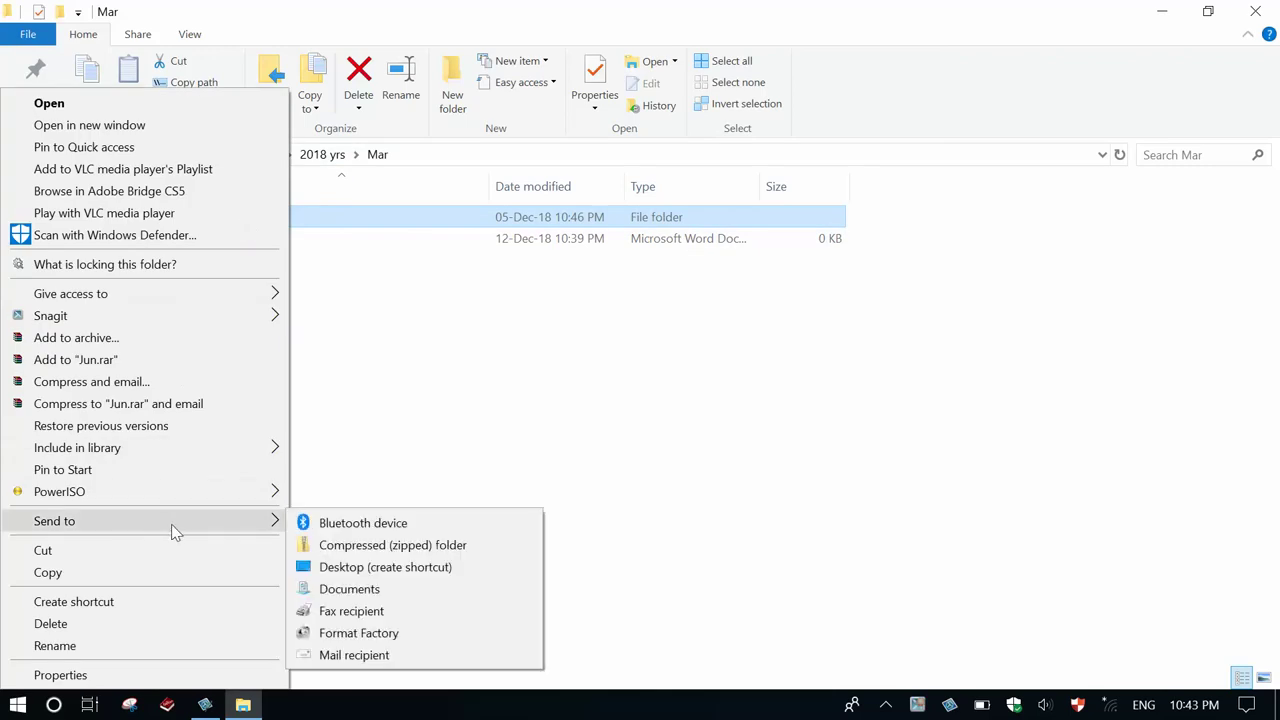
{"action": "left_click", "coordinate": [333, 568]}
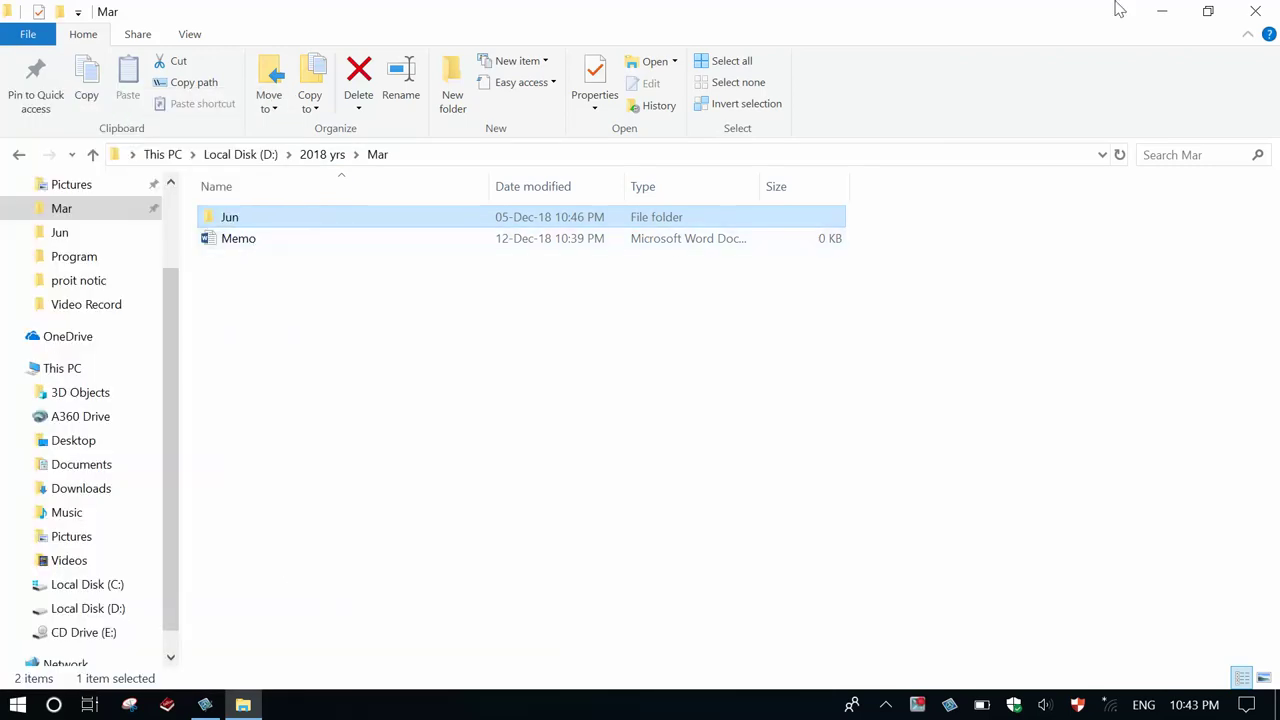
{"action": "left_click", "coordinate": [1140, 20]}
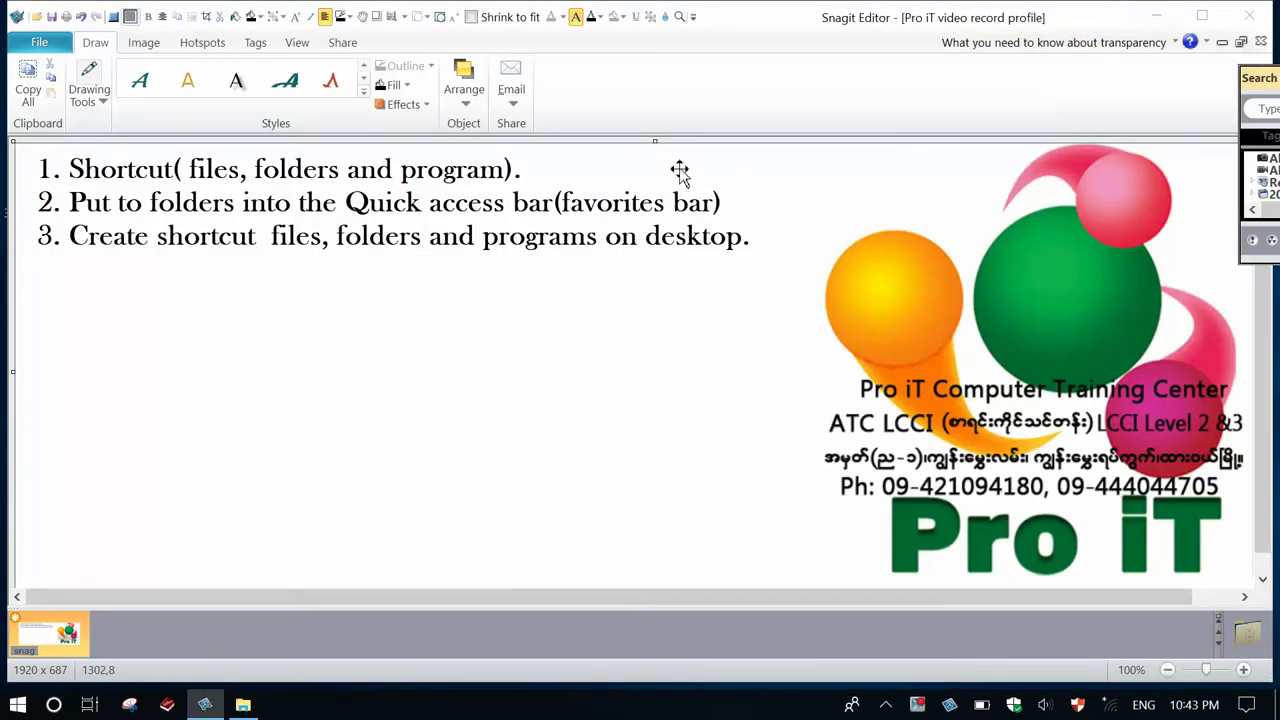
Minimise Snagit Editor, create a desktop shortcut to the Memo document in the Mar folder, and return to the desktop.
{"action": "left_click", "coordinate": [1155, 17]}
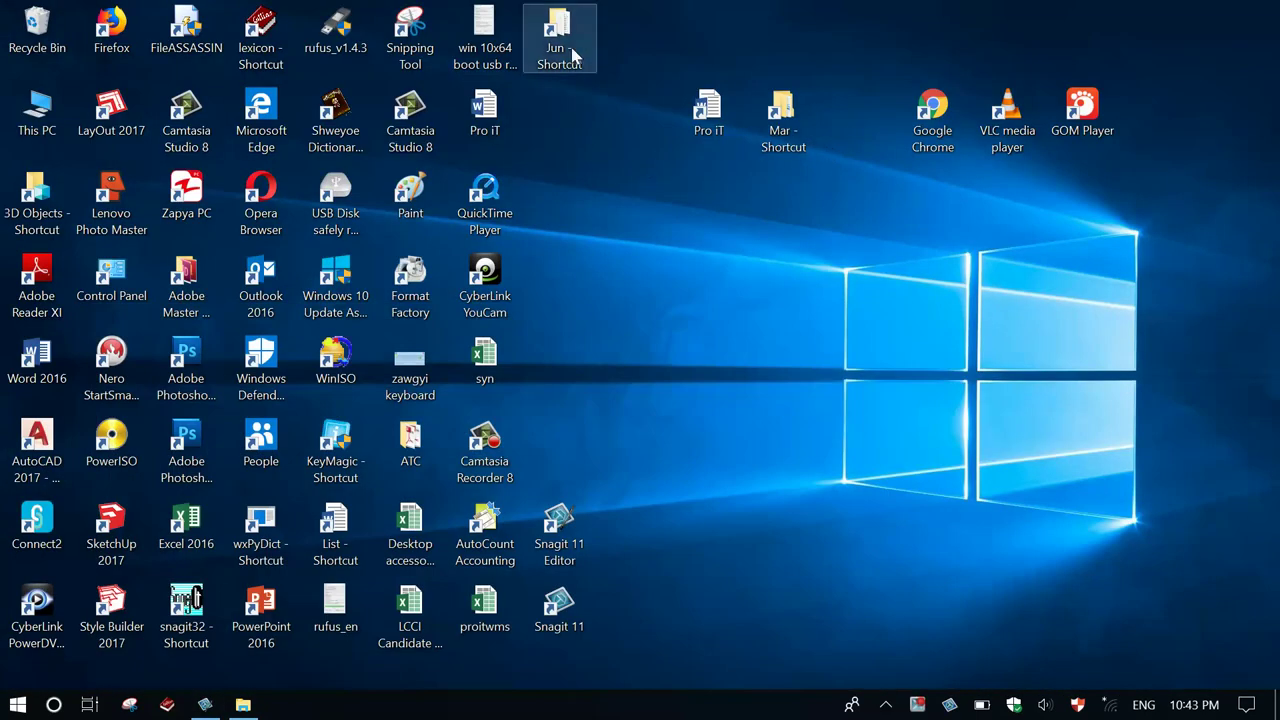
{"action": "left_click", "coordinate": [243, 705]}
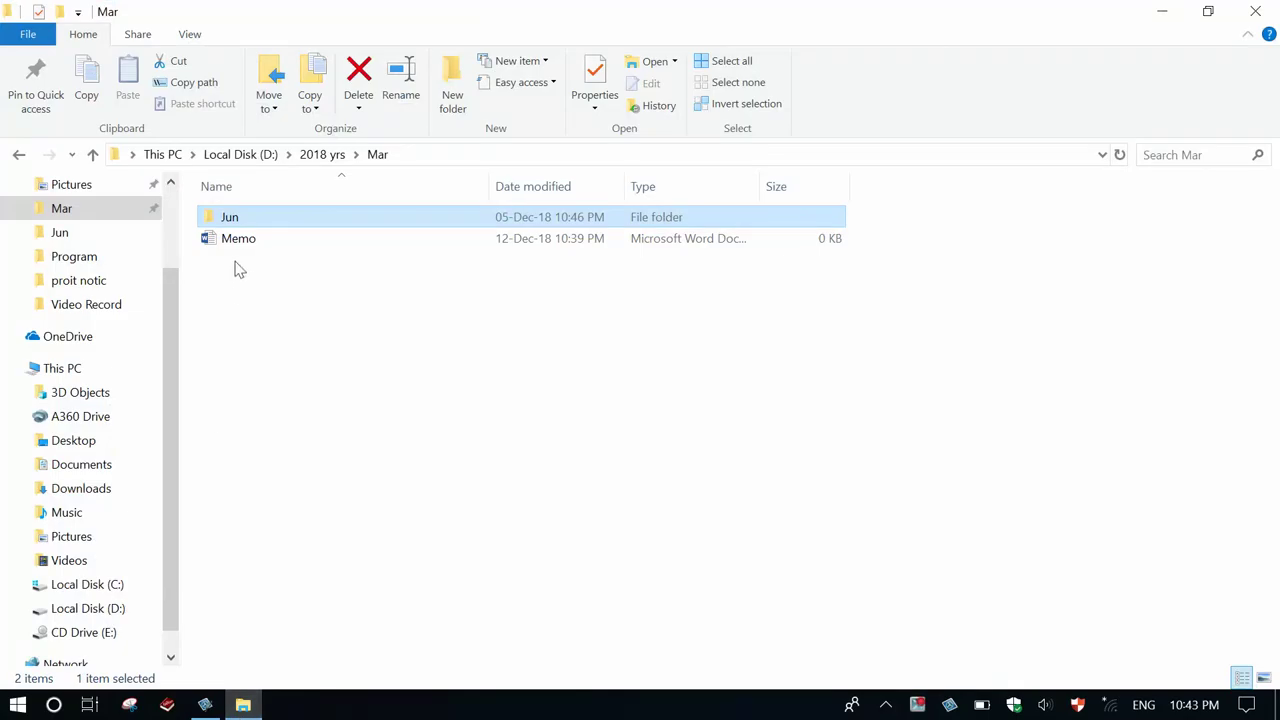
{"action": "right_click", "coordinate": [236, 246]}
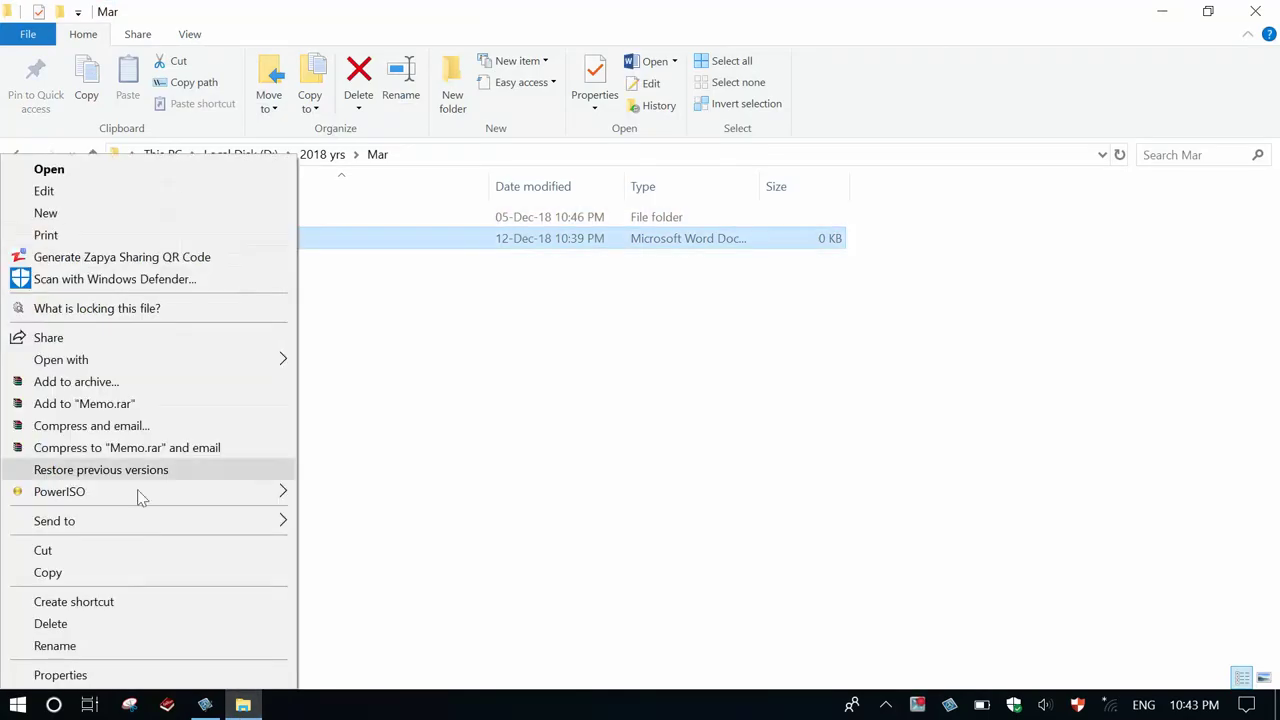
{"action": "mouse_move", "coordinate": [162, 524]}
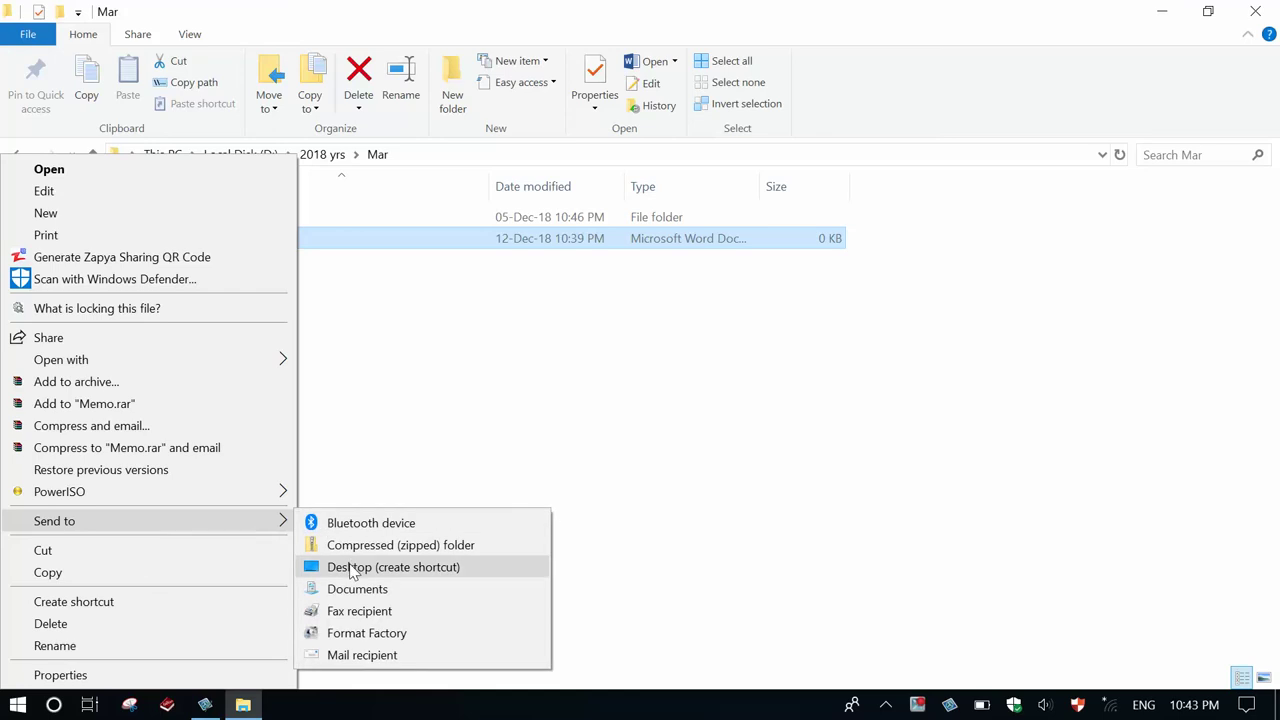
{"action": "left_click", "coordinate": [352, 567]}
{"action": "left_click", "coordinate": [1165, 12]}
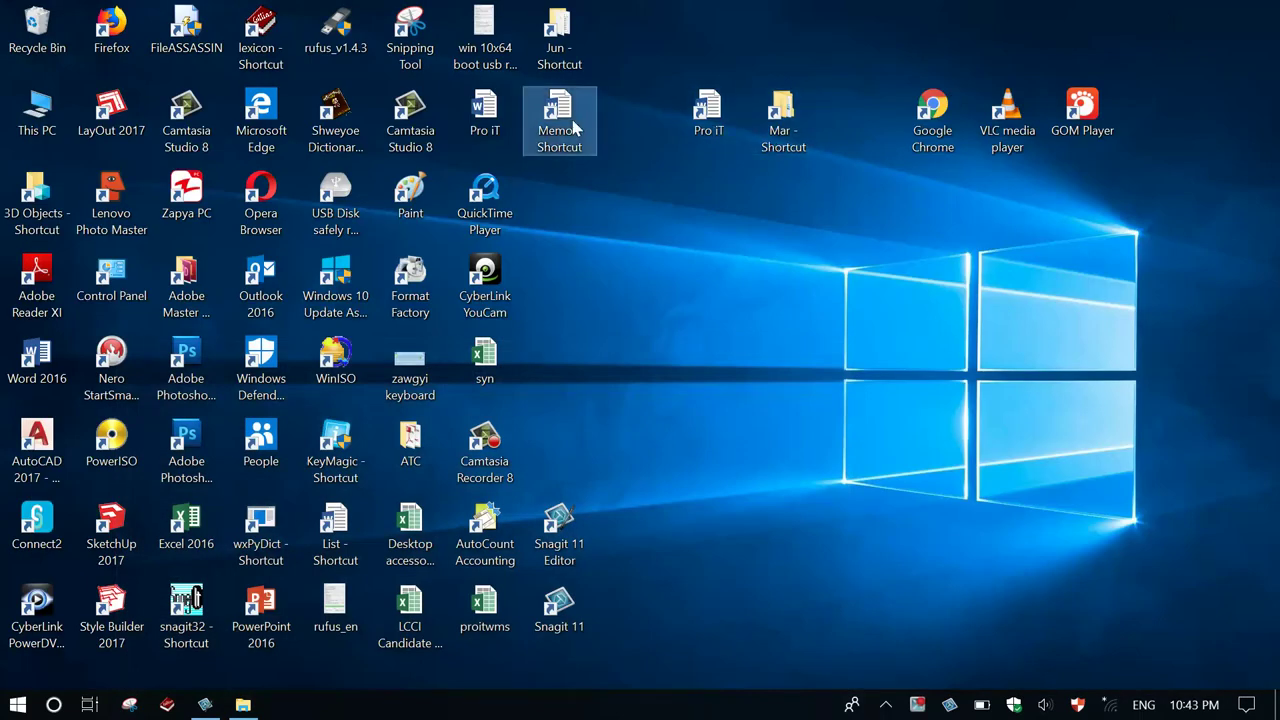
{"action": "left_click", "coordinate": [240, 706]}
{"action": "left_click", "coordinate": [242, 704]}
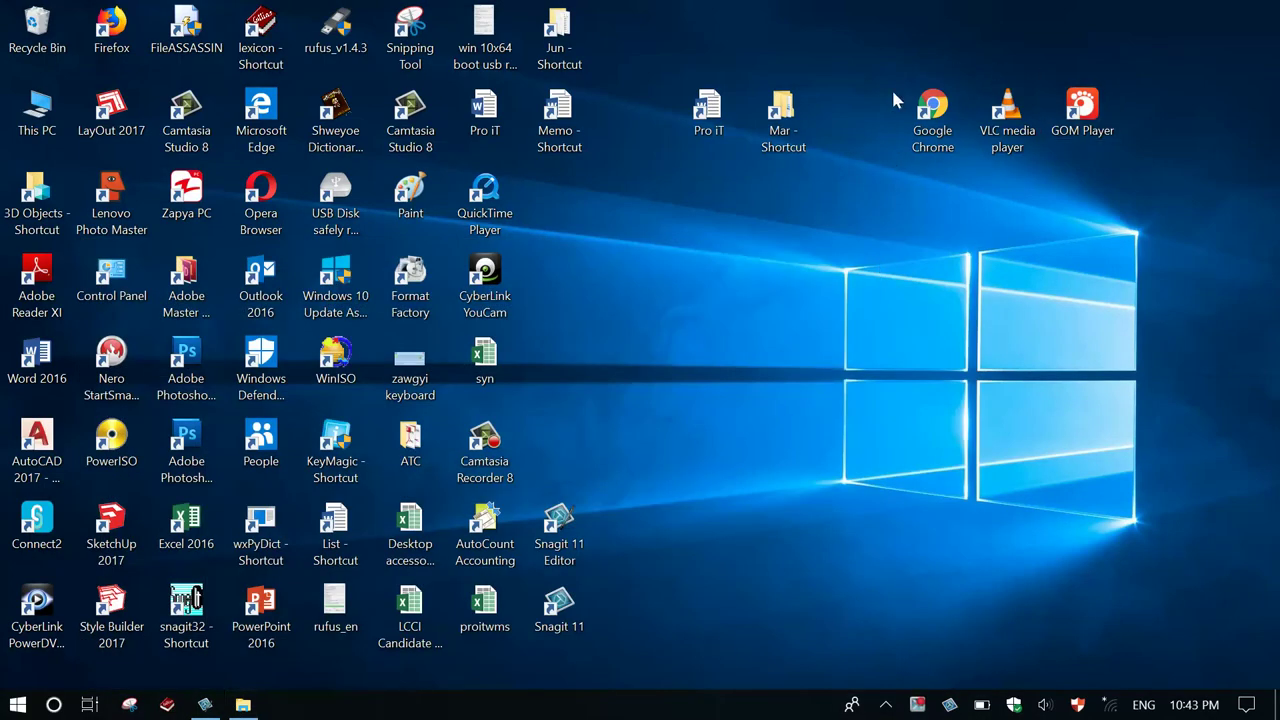
Delete the Google Chrome shortcut from the desktop.
{"action": "left_click", "coordinate": [915, 127]}
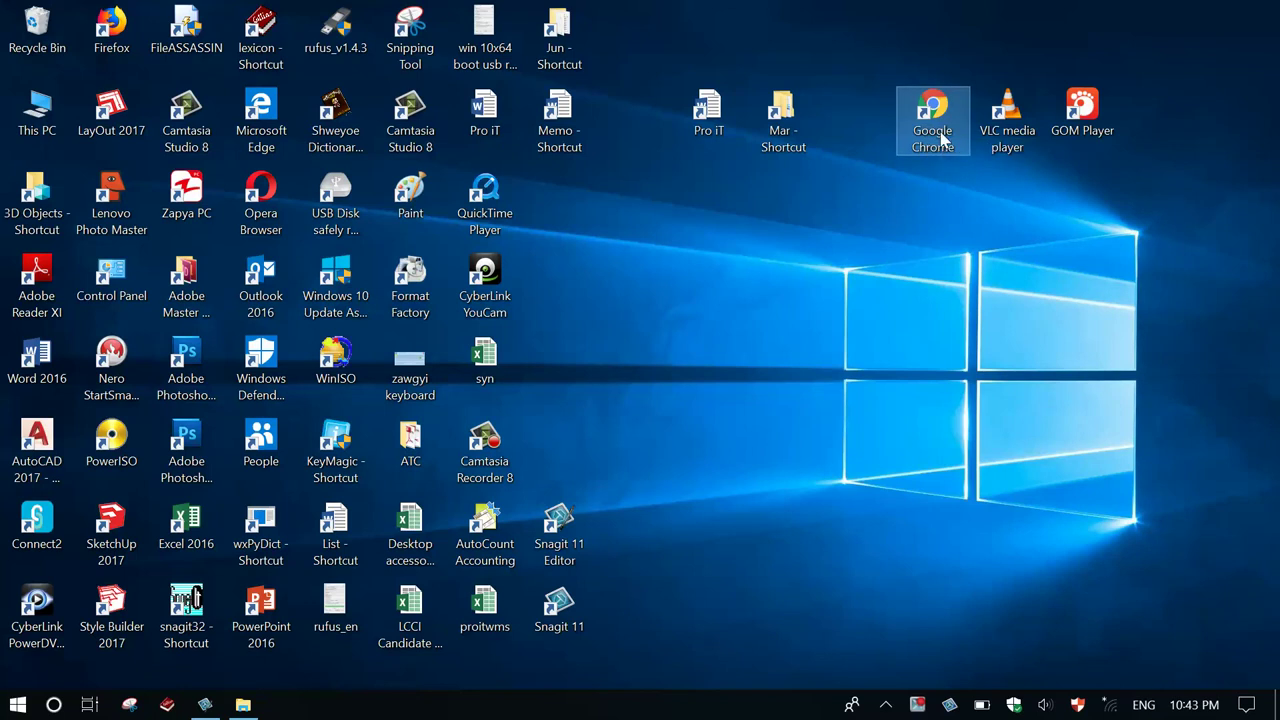
{"action": "double_click", "coordinate": [930, 113]}
{"action": "right_click", "coordinate": [918, 145]}
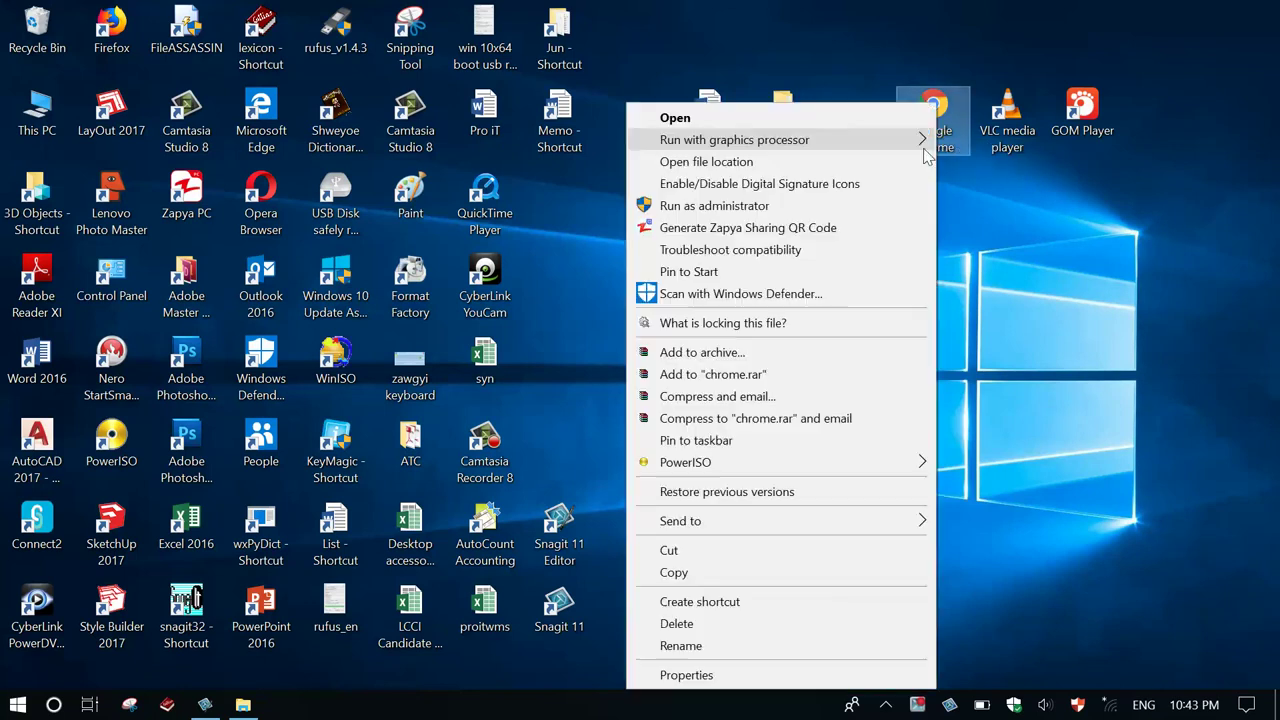
{"action": "left_click", "coordinate": [662, 623]}
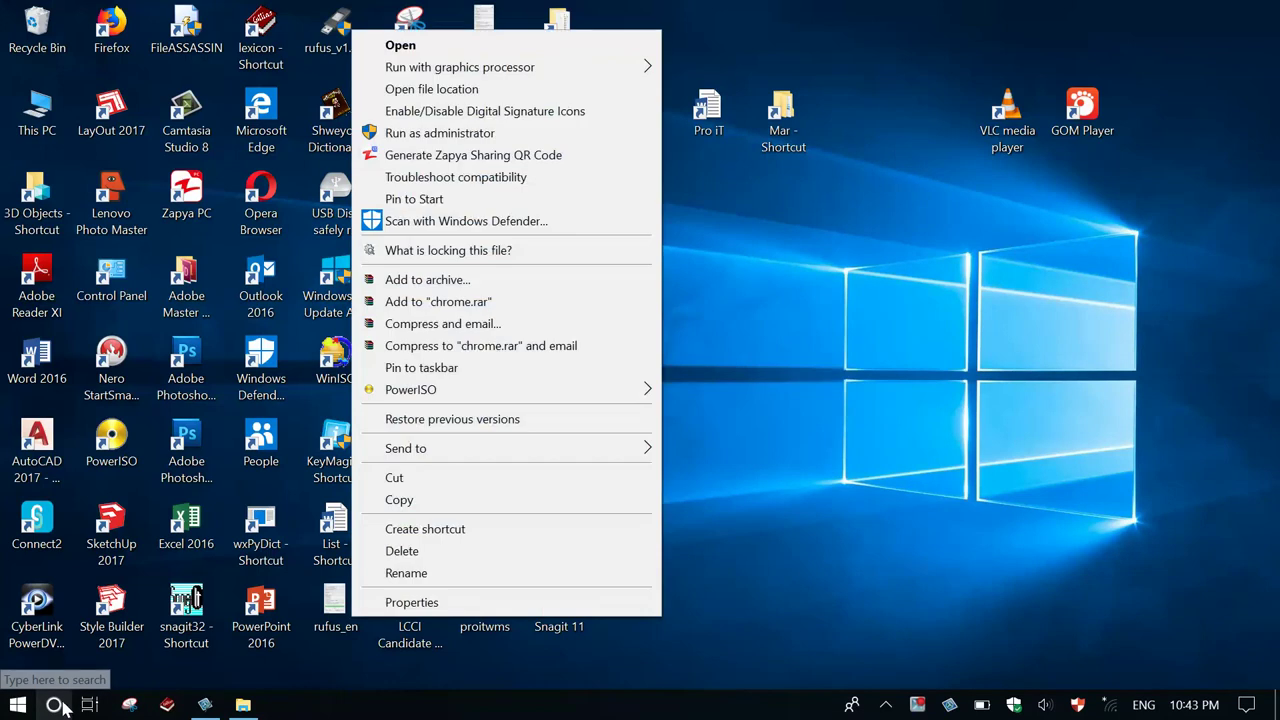
Search Windows for "google" and open the file location of the Google Chrome desktop app.
{"action": "left_click", "coordinate": [56, 705]}
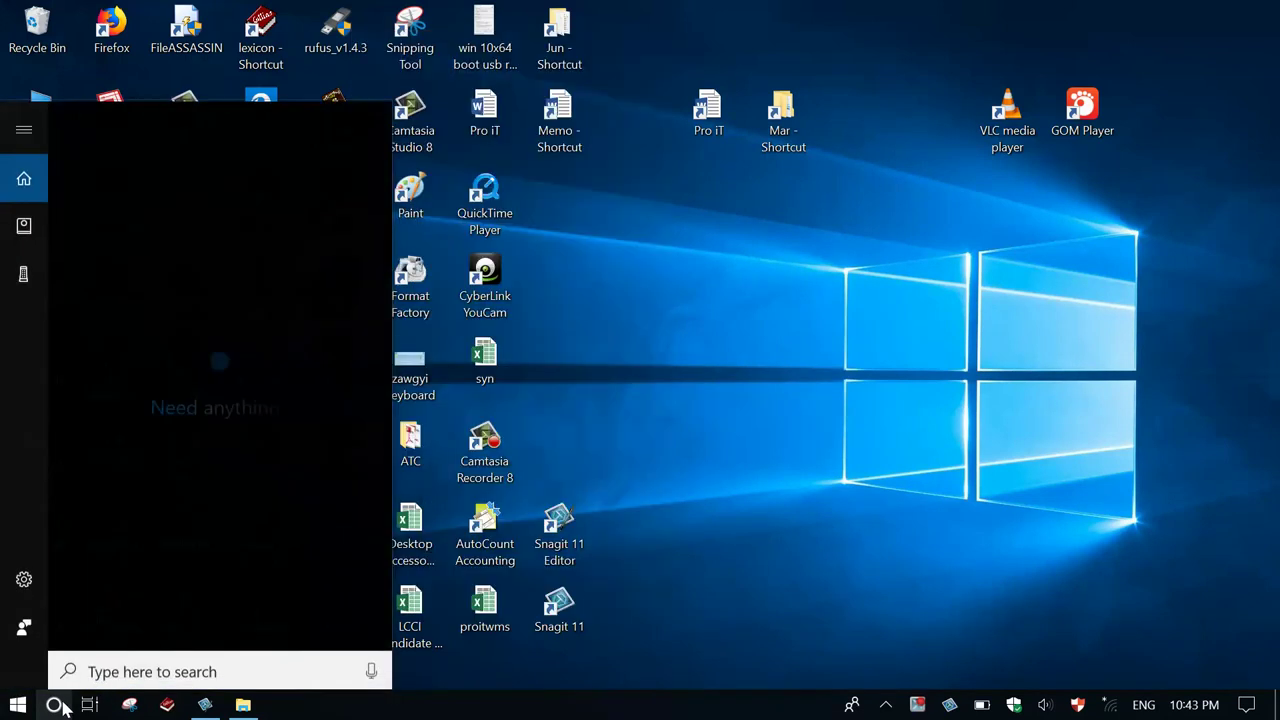
{"action": "type", "text": "google"}
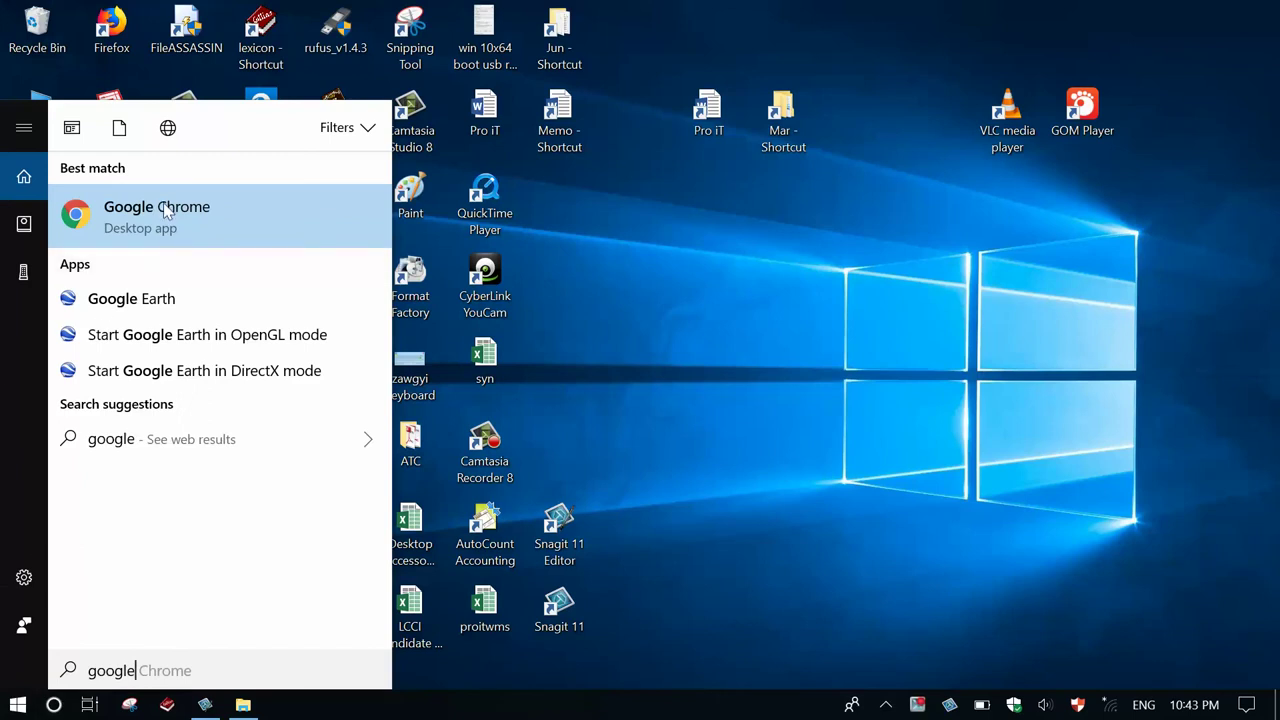
{"action": "right_click", "coordinate": [165, 210]}
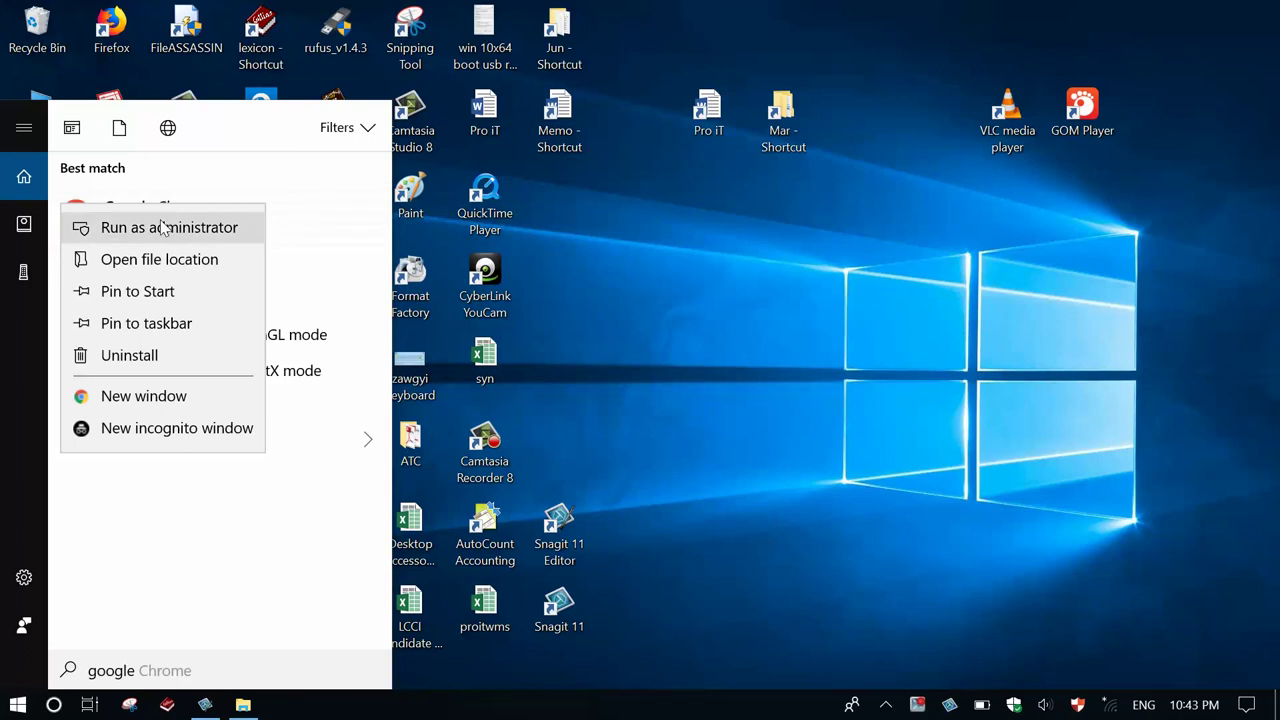
{"action": "left_click", "coordinate": [157, 261]}
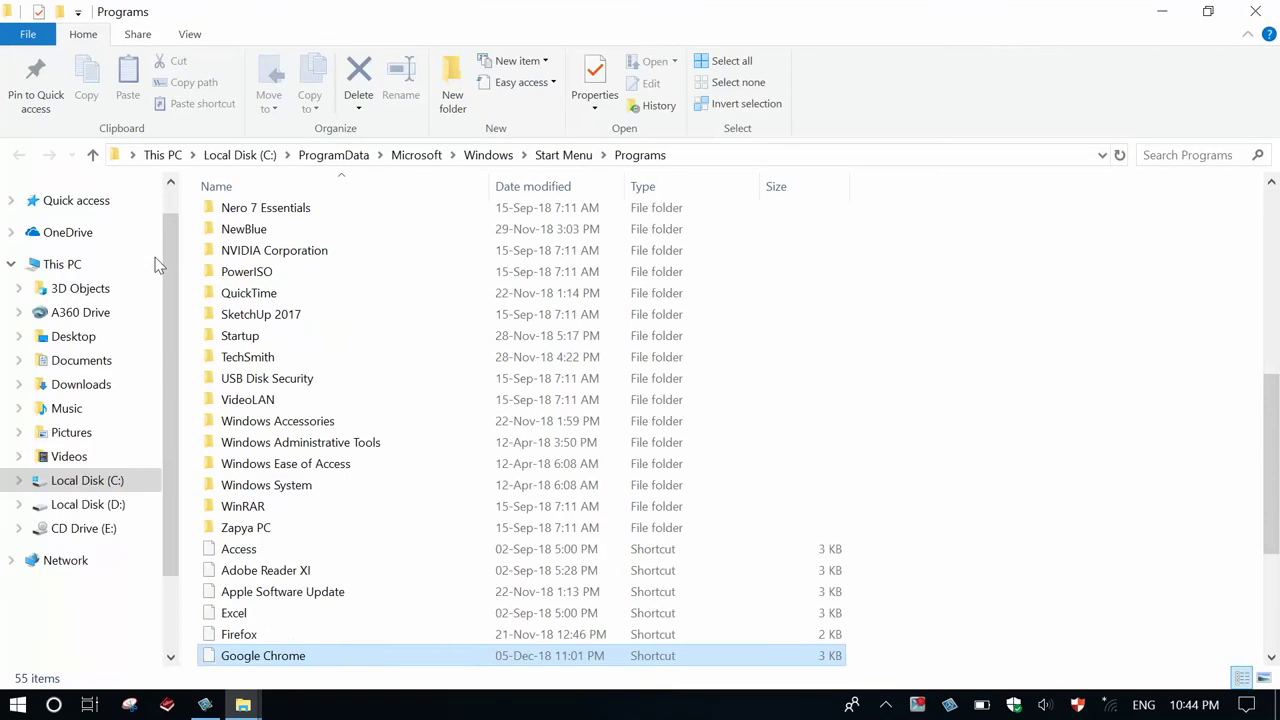
Create a desktop shortcut to Google Chrome, close the Programs window, and place the shortcut beside VLC media player.
{"action": "right_click", "coordinate": [253, 655]}
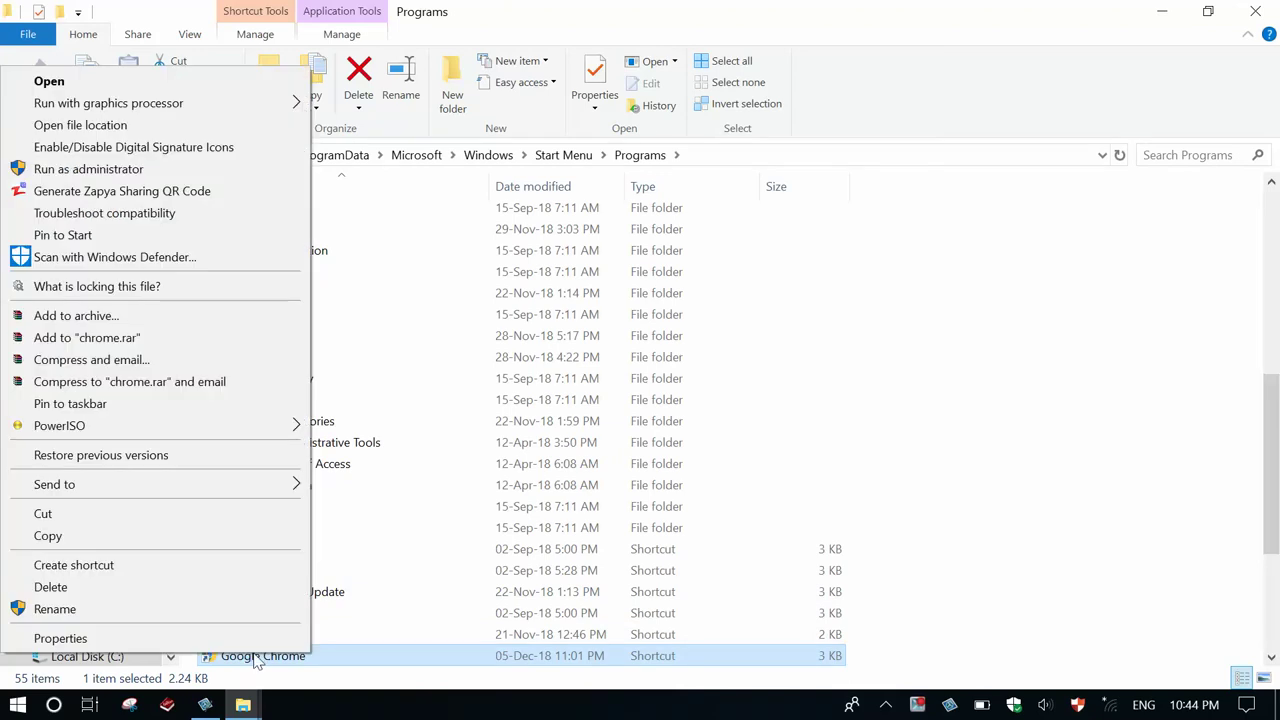
{"action": "mouse_move", "coordinate": [278, 484]}
{"action": "left_click", "coordinate": [352, 531]}
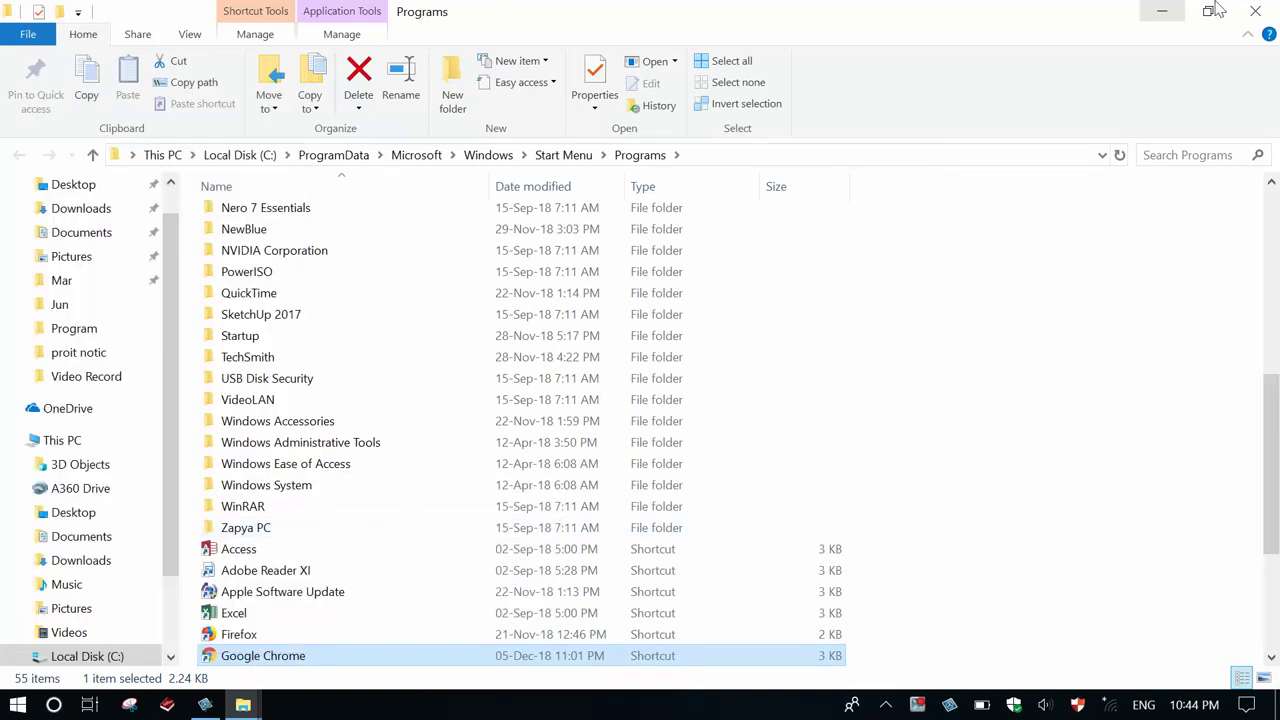
{"action": "left_click", "coordinate": [1250, 10]}
{"action": "left_click_drag", "start_coordinate": [559, 200], "coordinate": [945, 122]}
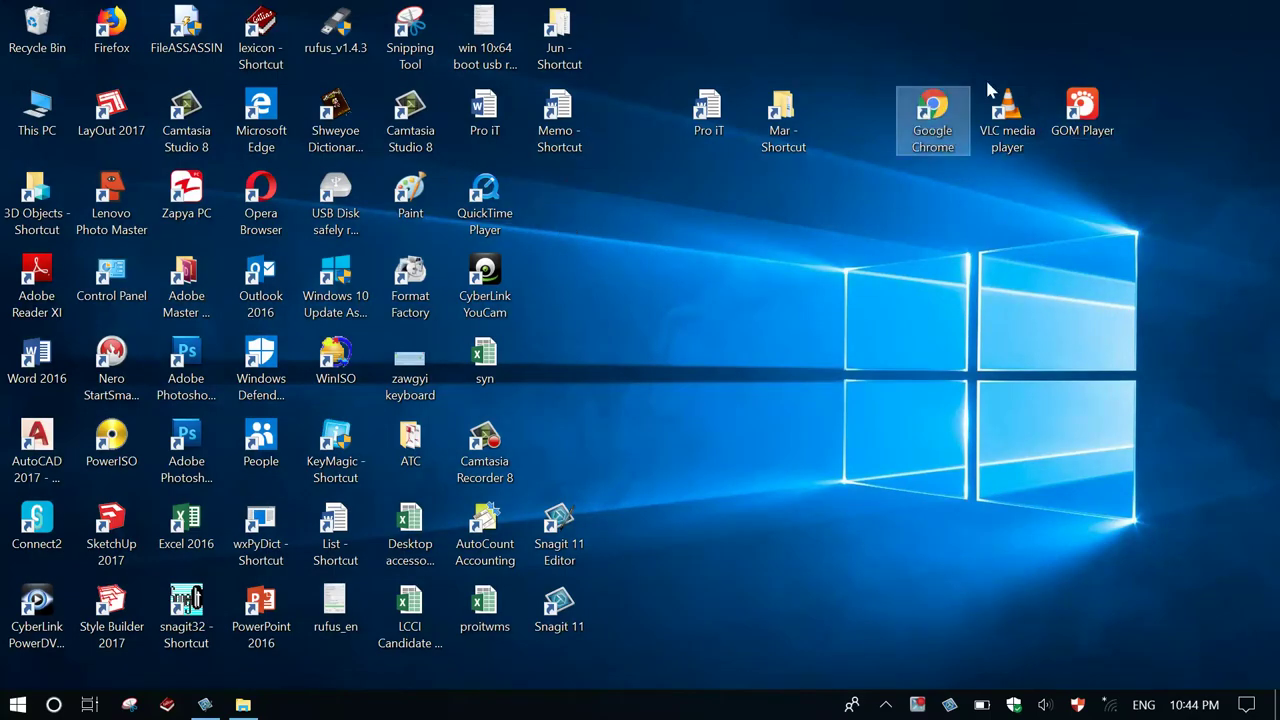
Move the VLC media player shortcut to the Recycle Bin and shift GOM Player into the gap beside Google Chrome.
{"action": "left_click", "coordinate": [1050, 203]}
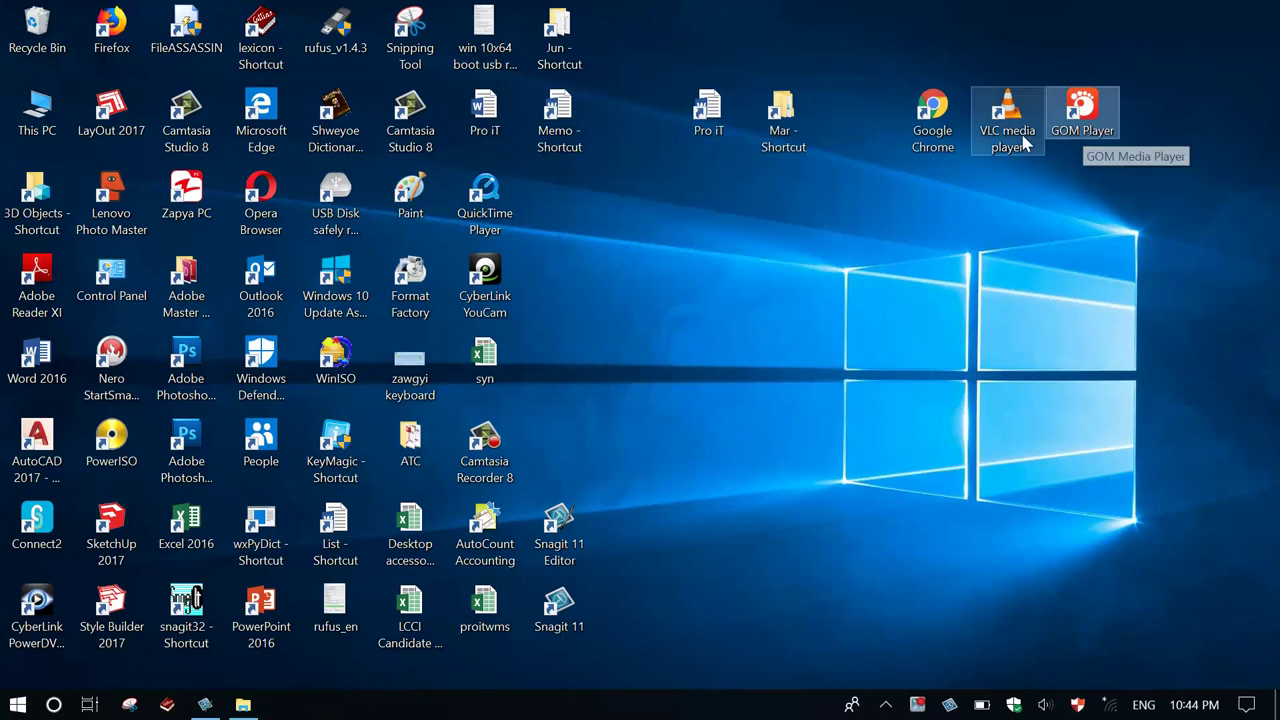
{"action": "left_click_drag", "start_coordinate": [1000, 125], "coordinate": [38, 30]}
{"action": "left_click_drag", "start_coordinate": [1080, 110], "coordinate": [1006, 112]}
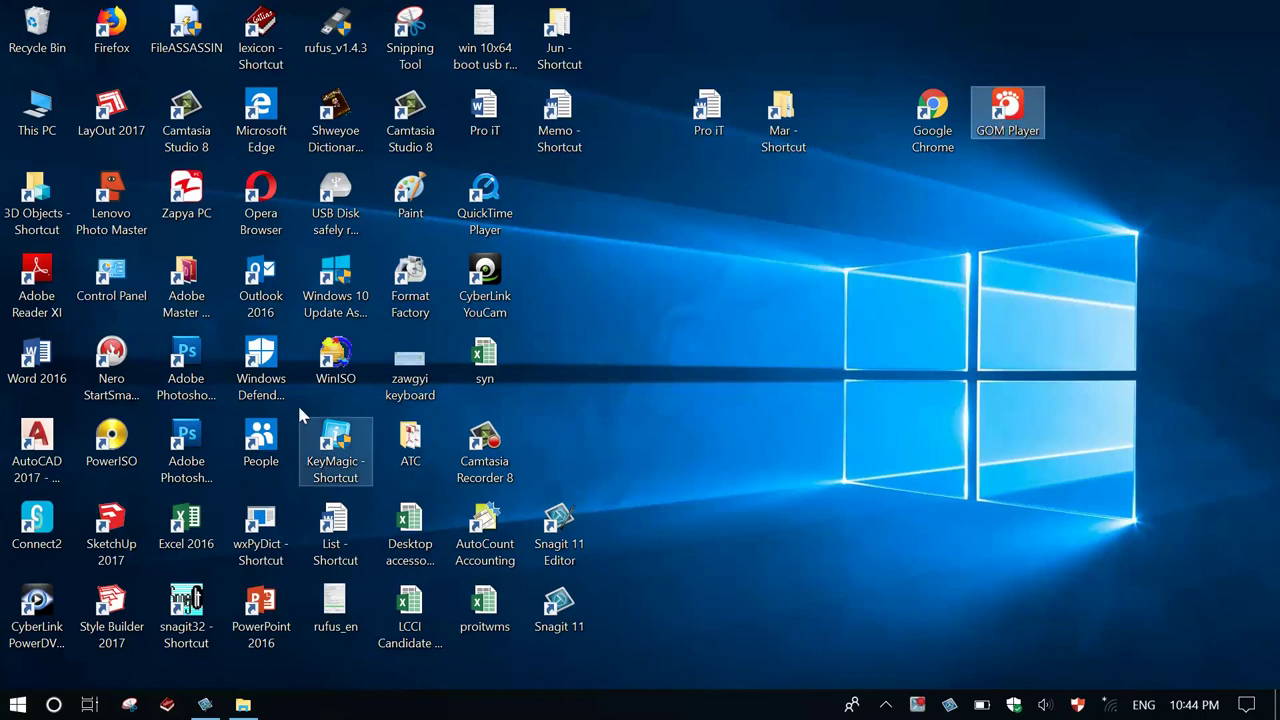
Search Windows for "vlc" and open the file location of the VLC media player desktop app.
{"action": "left_click", "coordinate": [54, 705]}
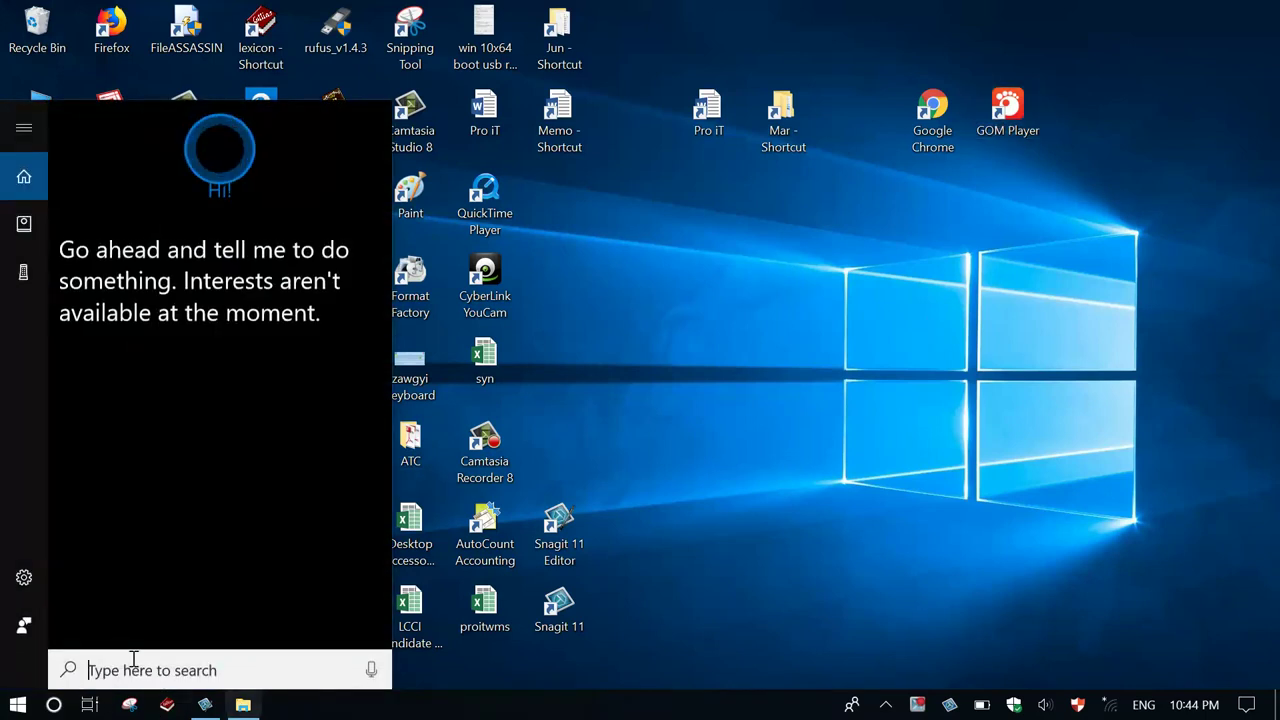
{"action": "type", "text": "vl"}
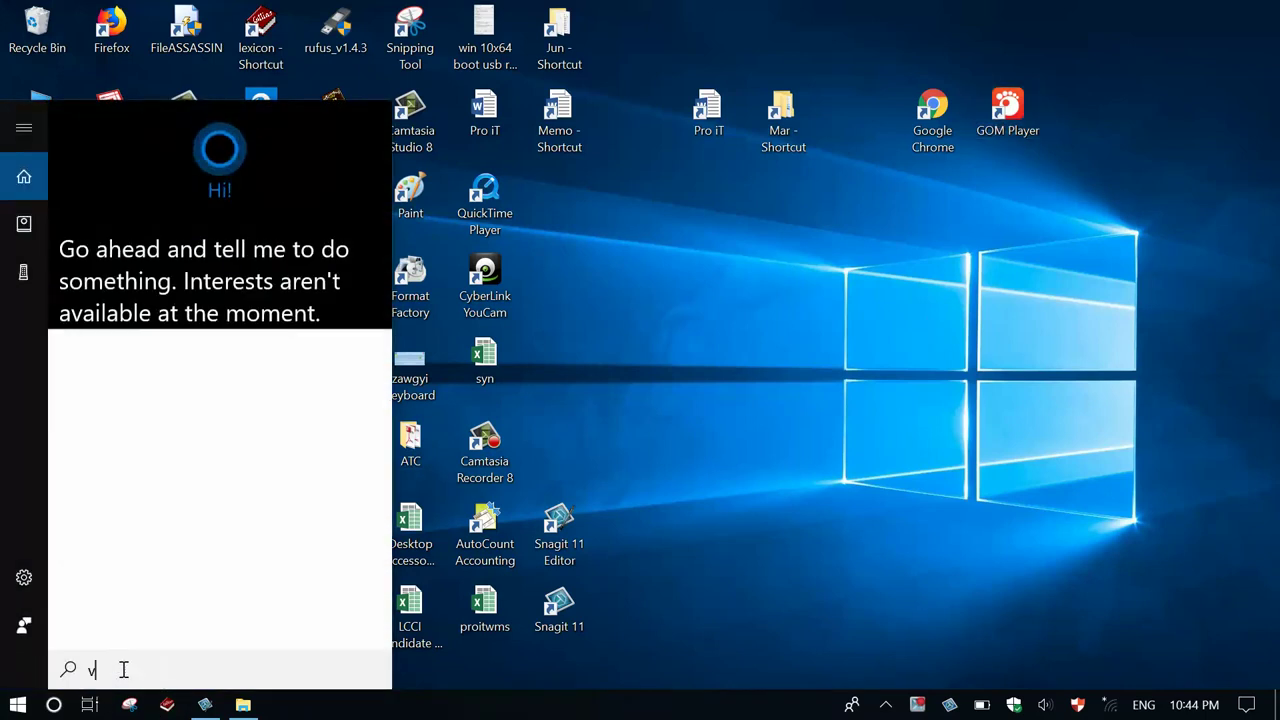
{"action": "type", "text": "c"}
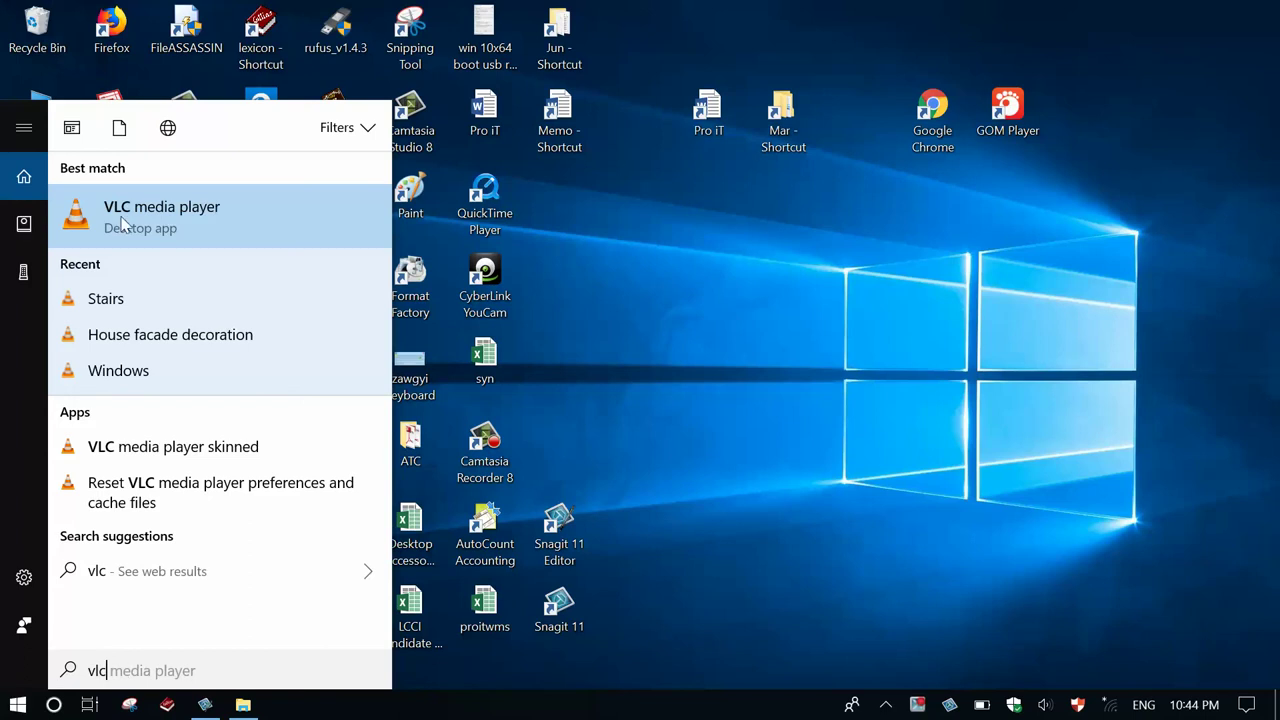
{"action": "right_click", "coordinate": [184, 220]}
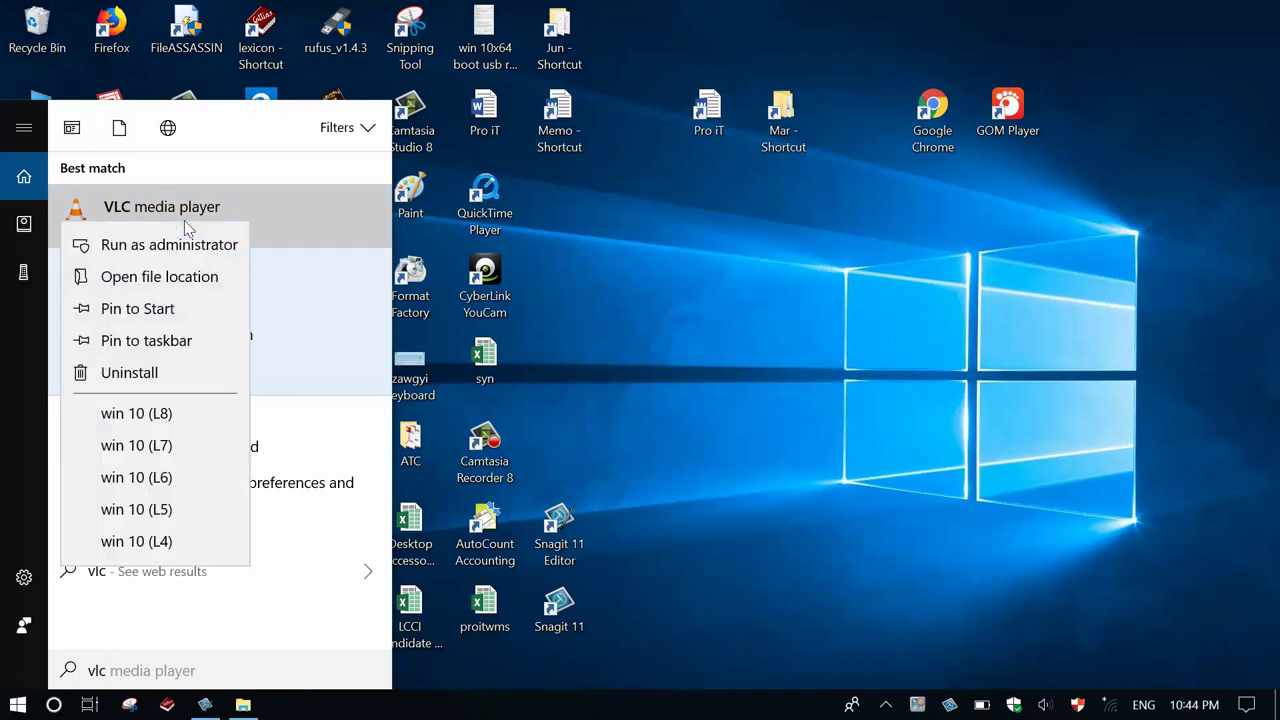
{"action": "left_click", "coordinate": [160, 280]}
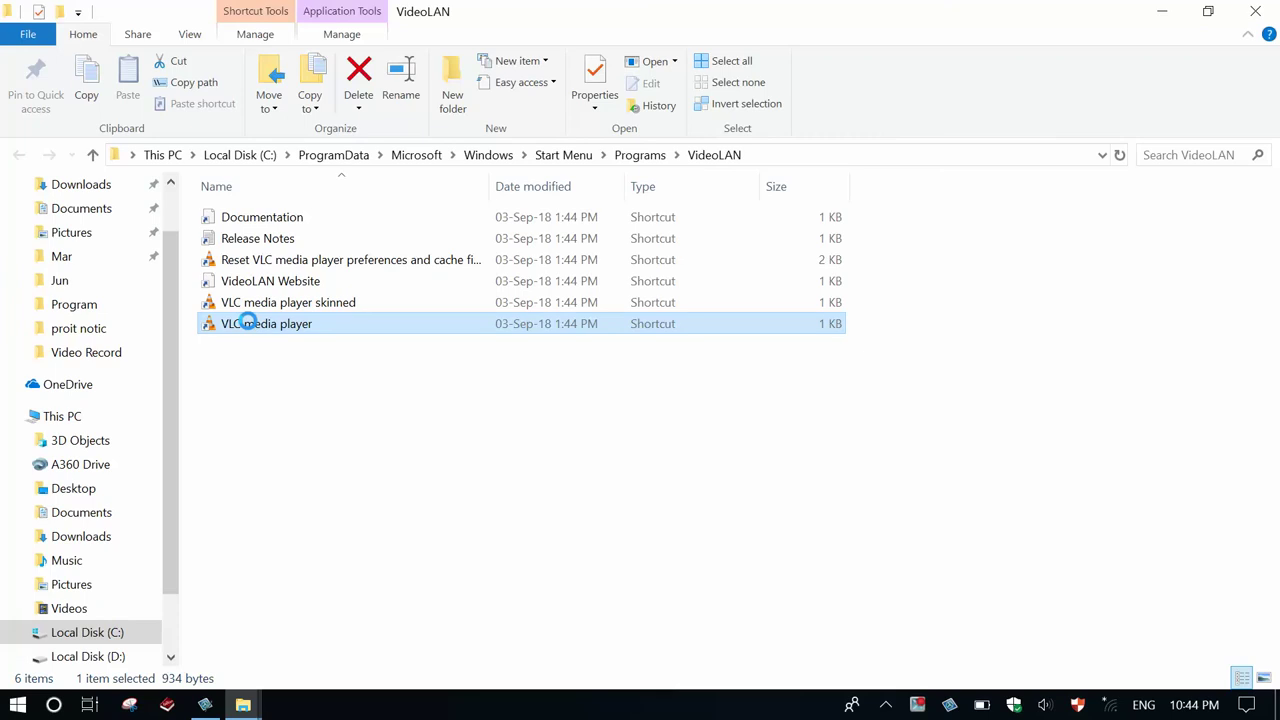
Create a desktop shortcut to VLC media player, close the VideoLAN window, and place the shortcut beside GOM Player.
{"action": "right_click", "coordinate": [248, 323]}
{"action": "mouse_move", "coordinate": [181, 514]}
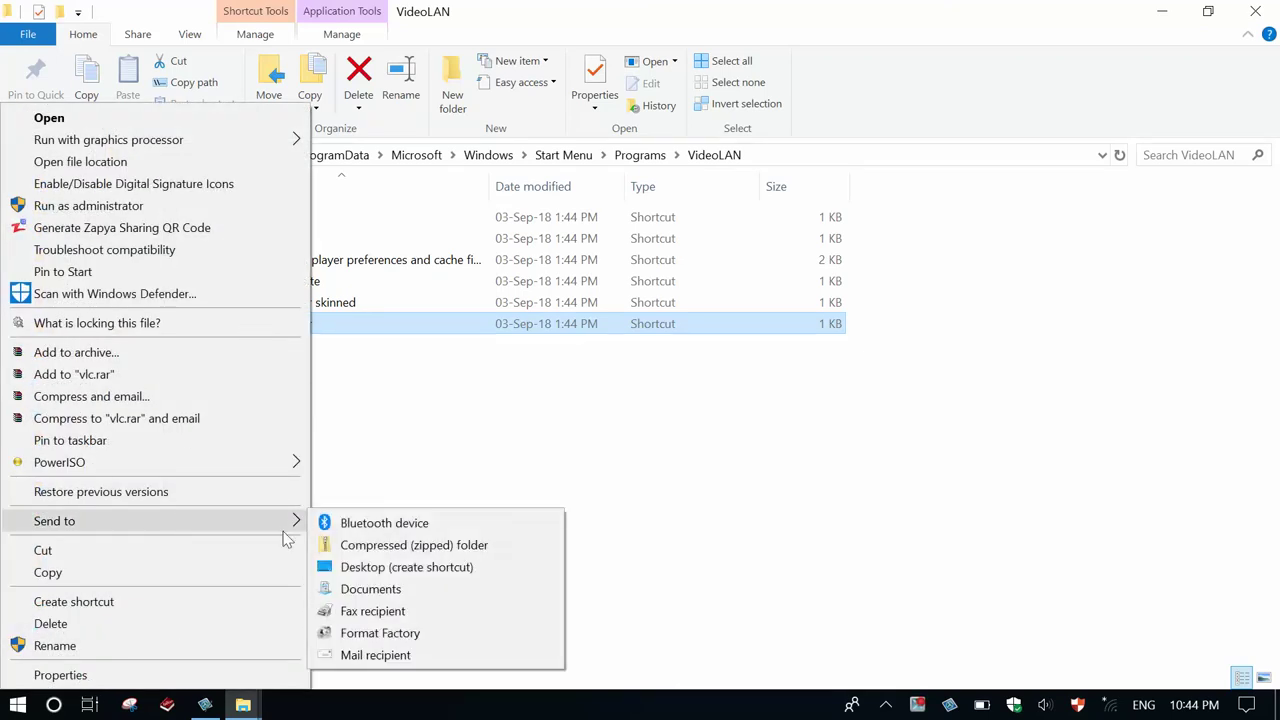
{"action": "left_click", "coordinate": [345, 567]}
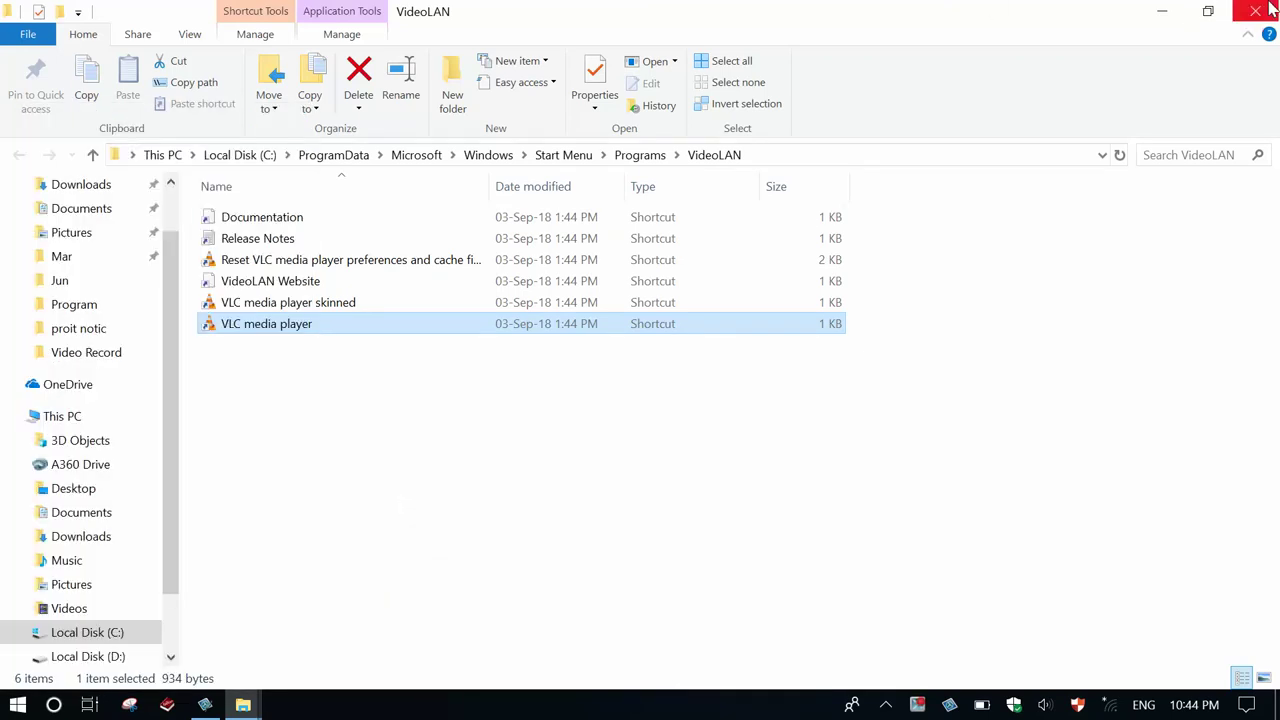
{"action": "left_click", "coordinate": [1256, 11]}
{"action": "left_click_drag", "start_coordinate": [565, 195], "coordinate": [1080, 95]}
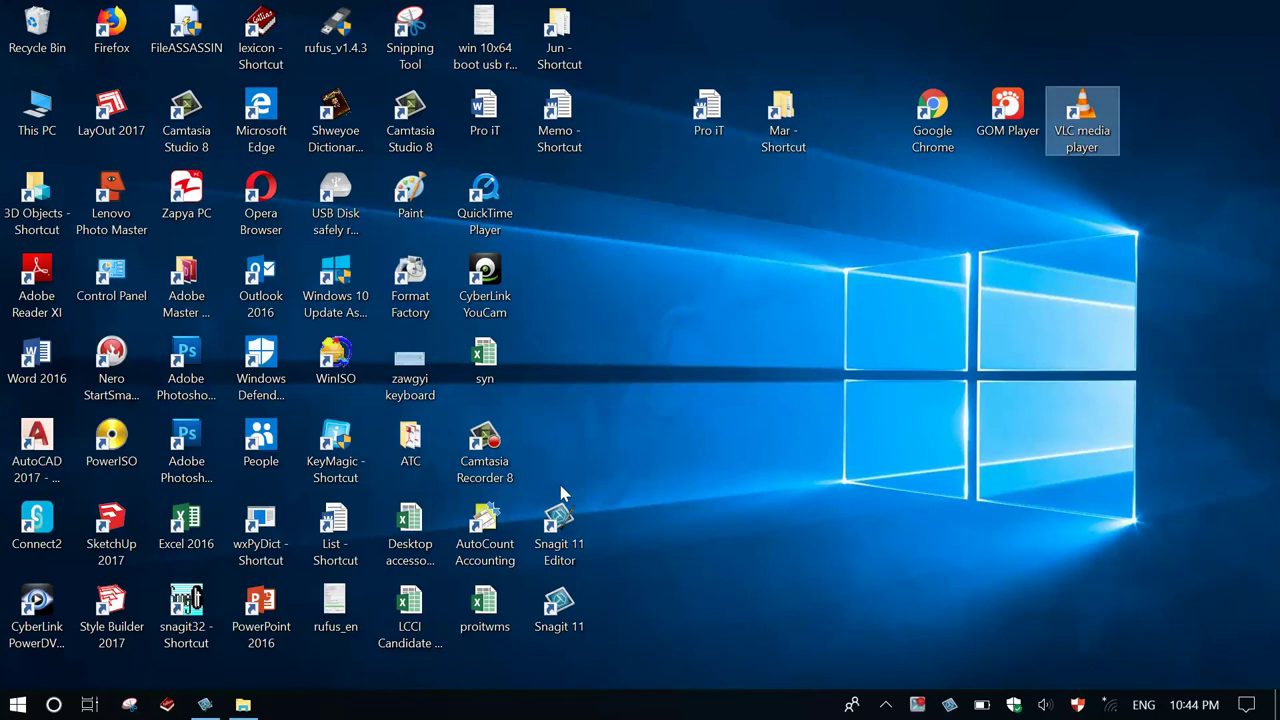
Search Windows for Excel and open the file location of the Excel desktop app.
{"action": "left_click", "coordinate": [54, 704]}
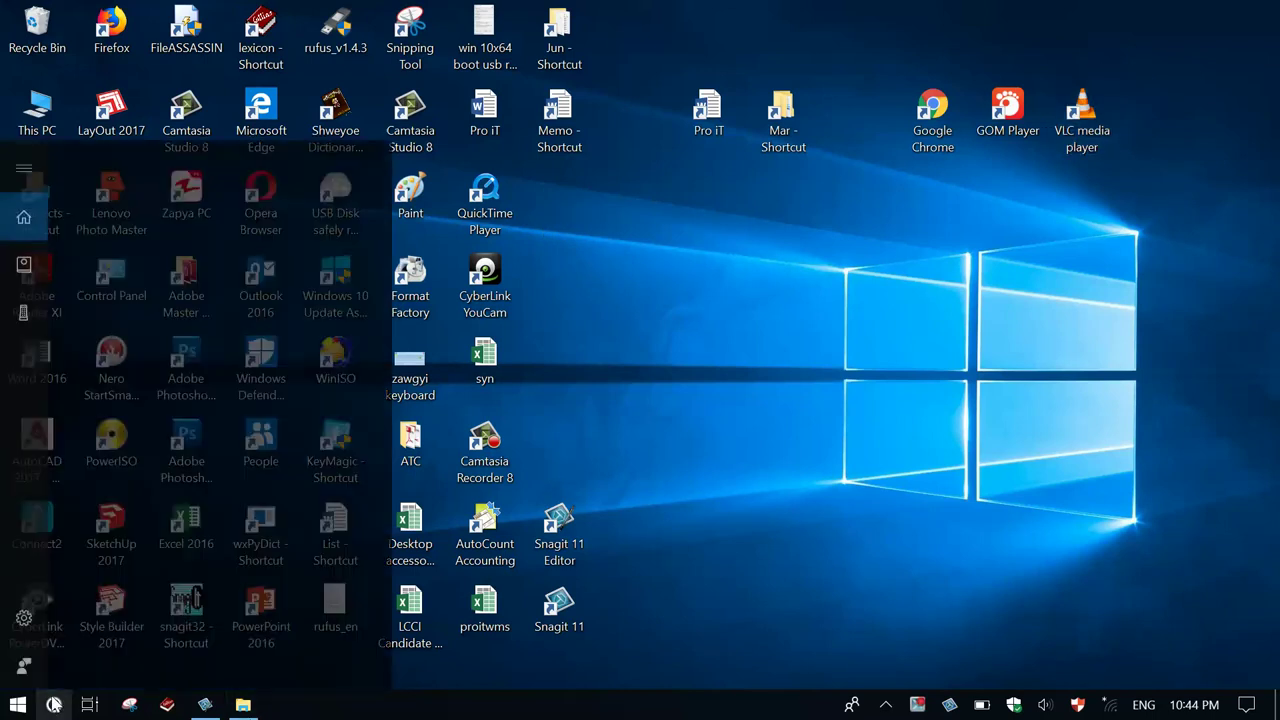
{"action": "type", "text": "ec"}
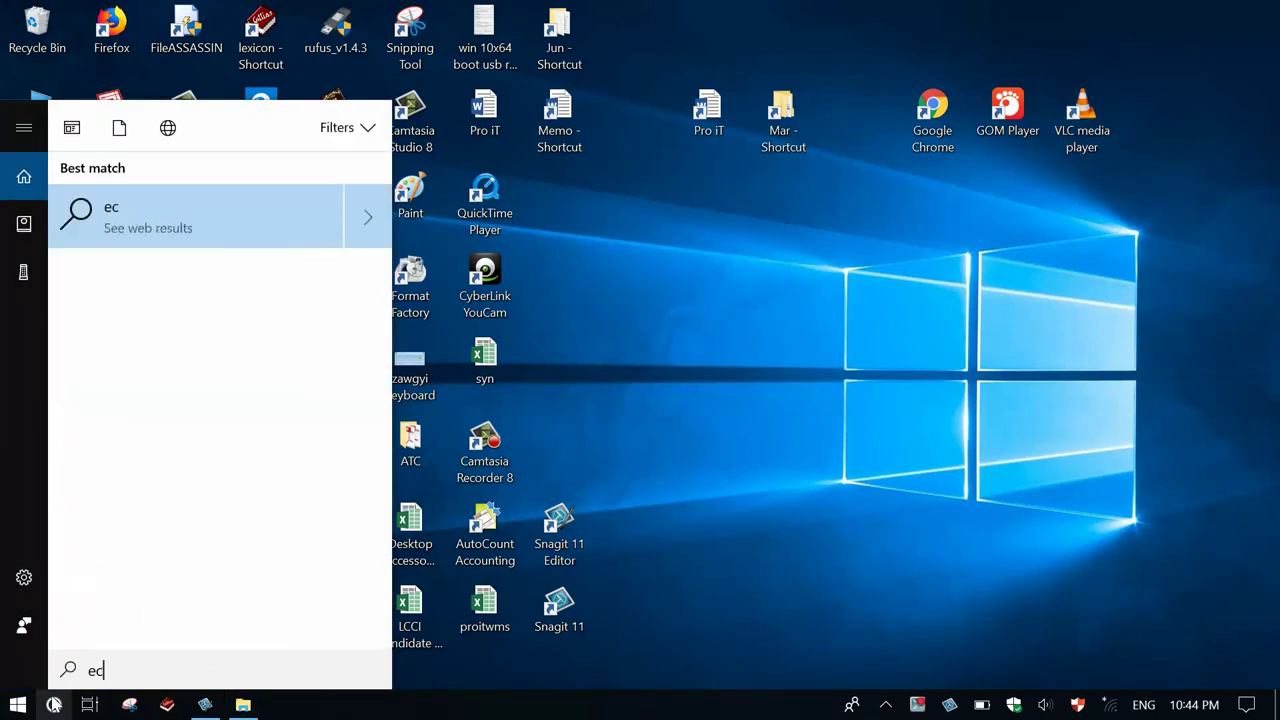
{"action": "type", "text": "el"}
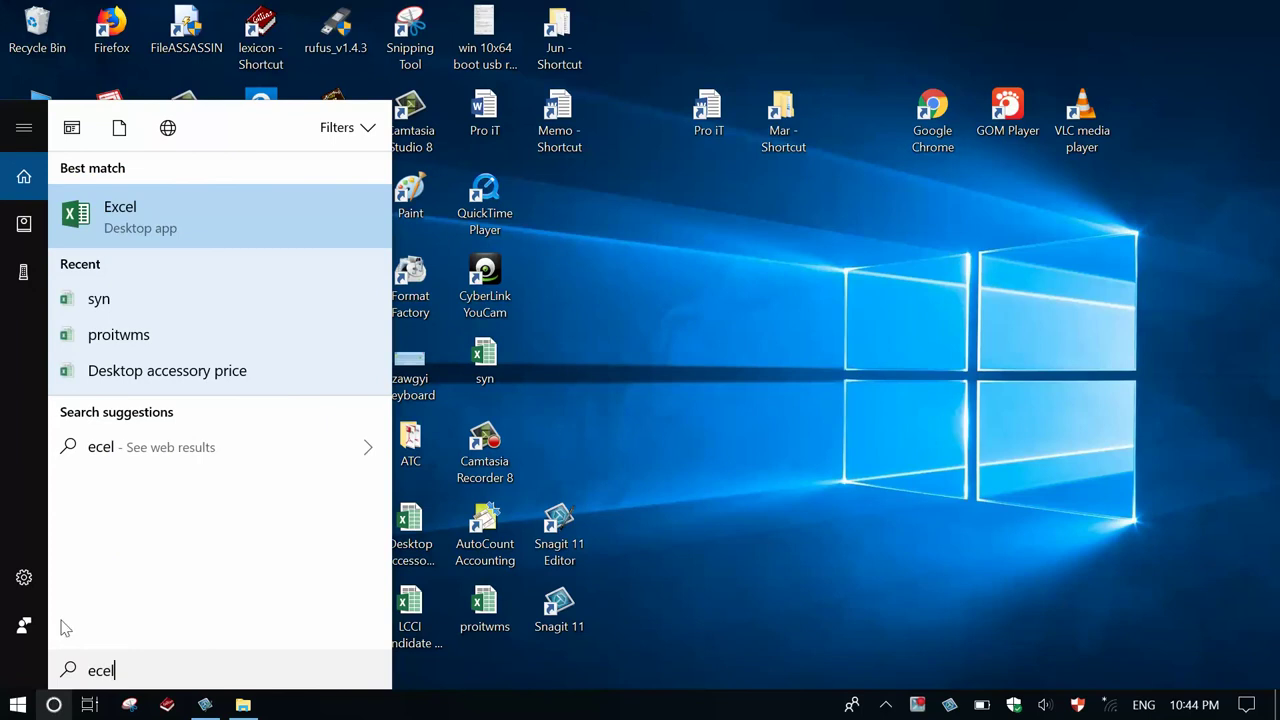
{"action": "right_click", "coordinate": [146, 208]}
{"action": "left_click", "coordinate": [128, 259]}
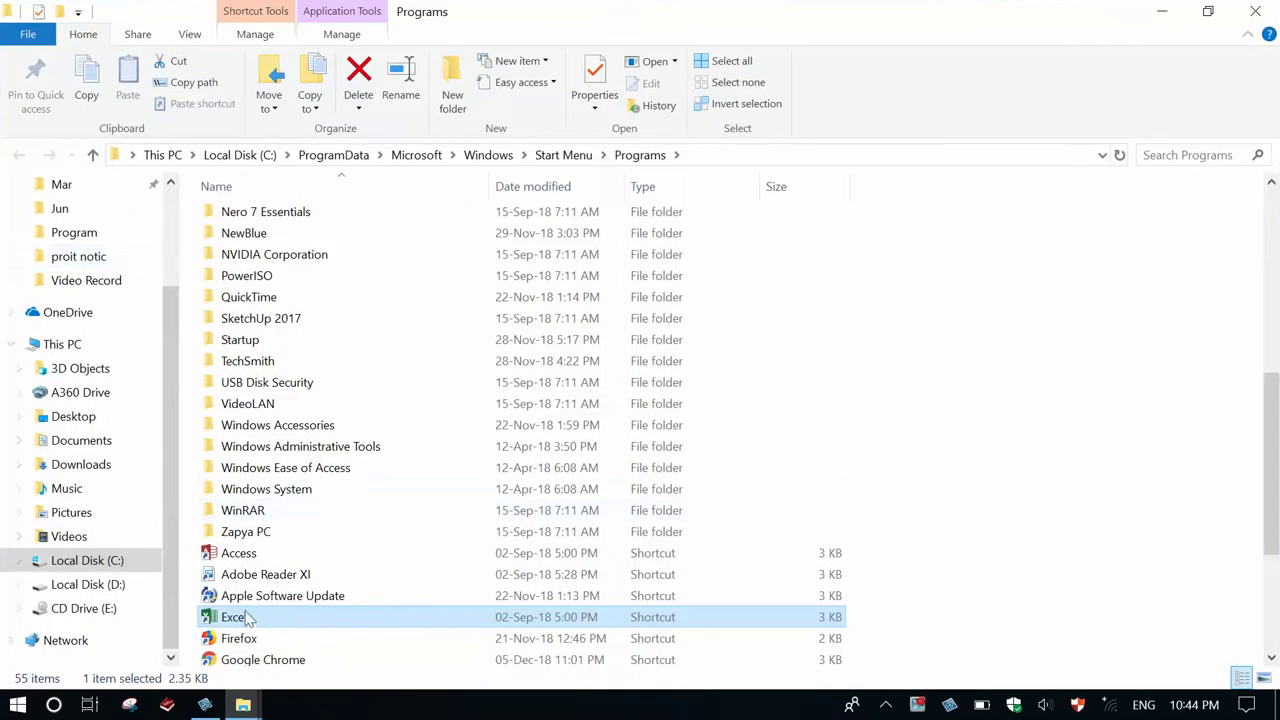
Create a desktop shortcut to Excel, close the Programs window, and place the shortcut beside VLC media player.
{"action": "right_click", "coordinate": [311, 614]}
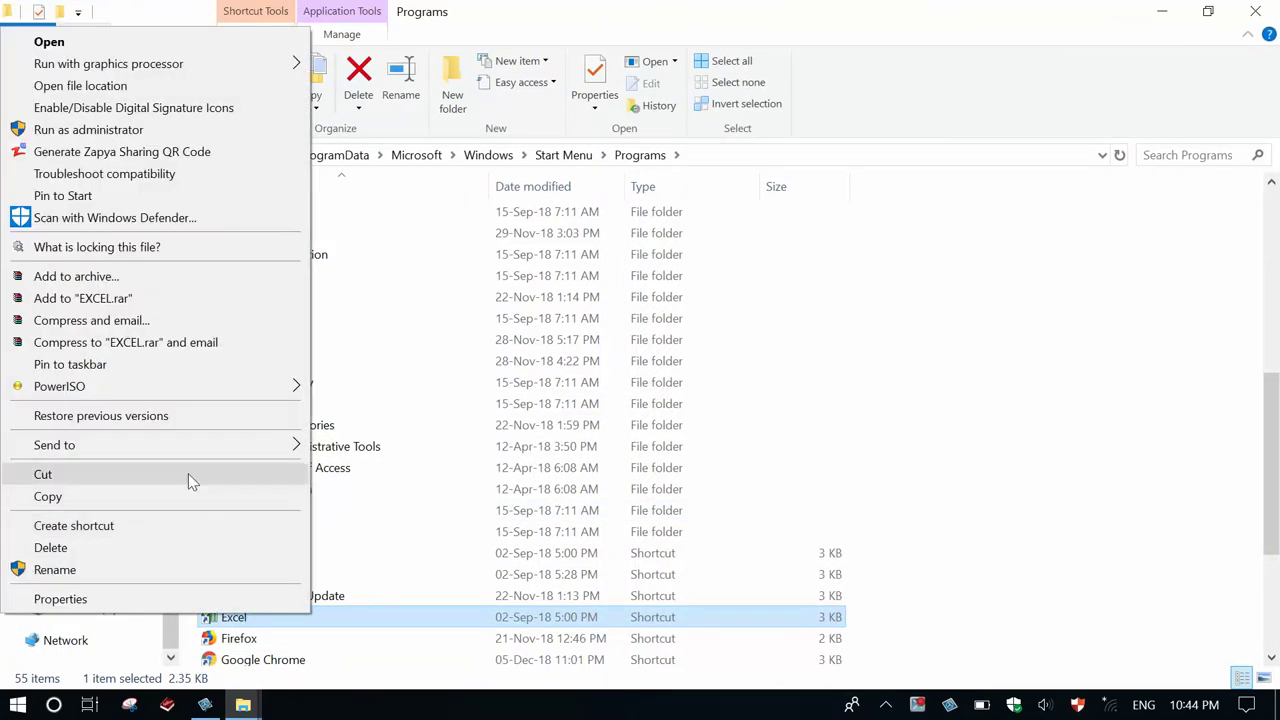
{"action": "mouse_move", "coordinate": [175, 452]}
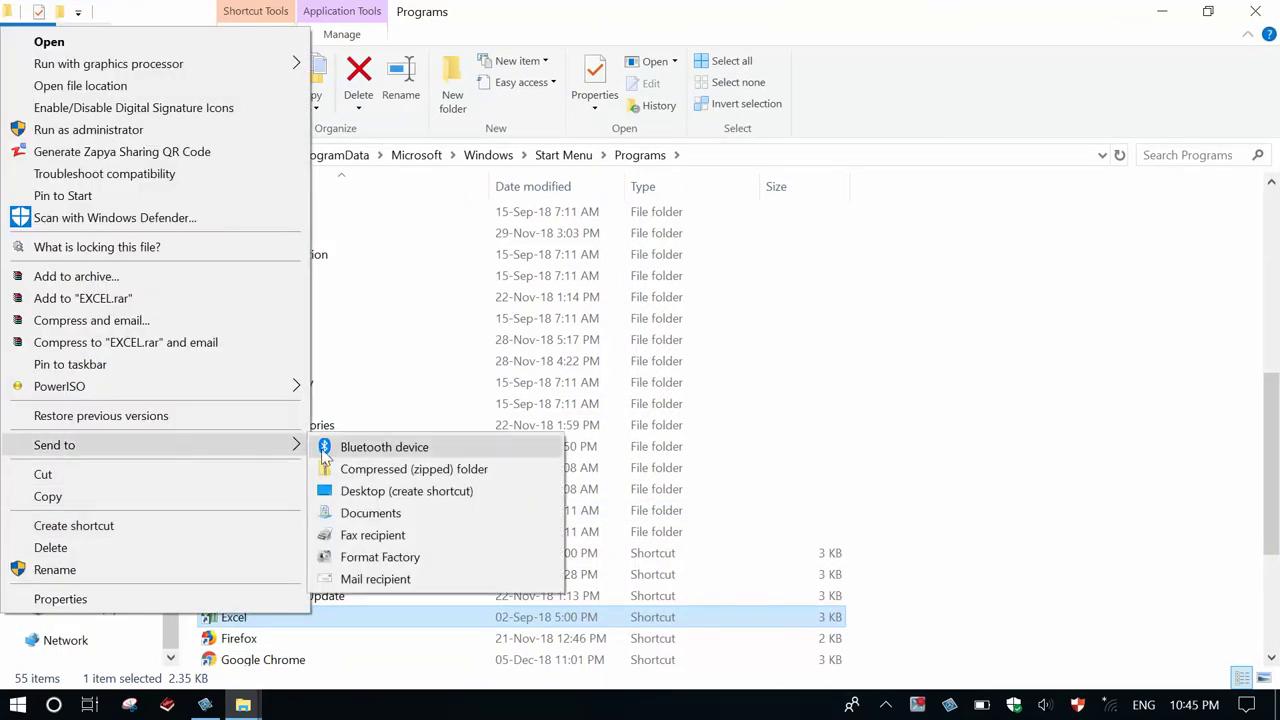
{"action": "left_click", "coordinate": [365, 490]}
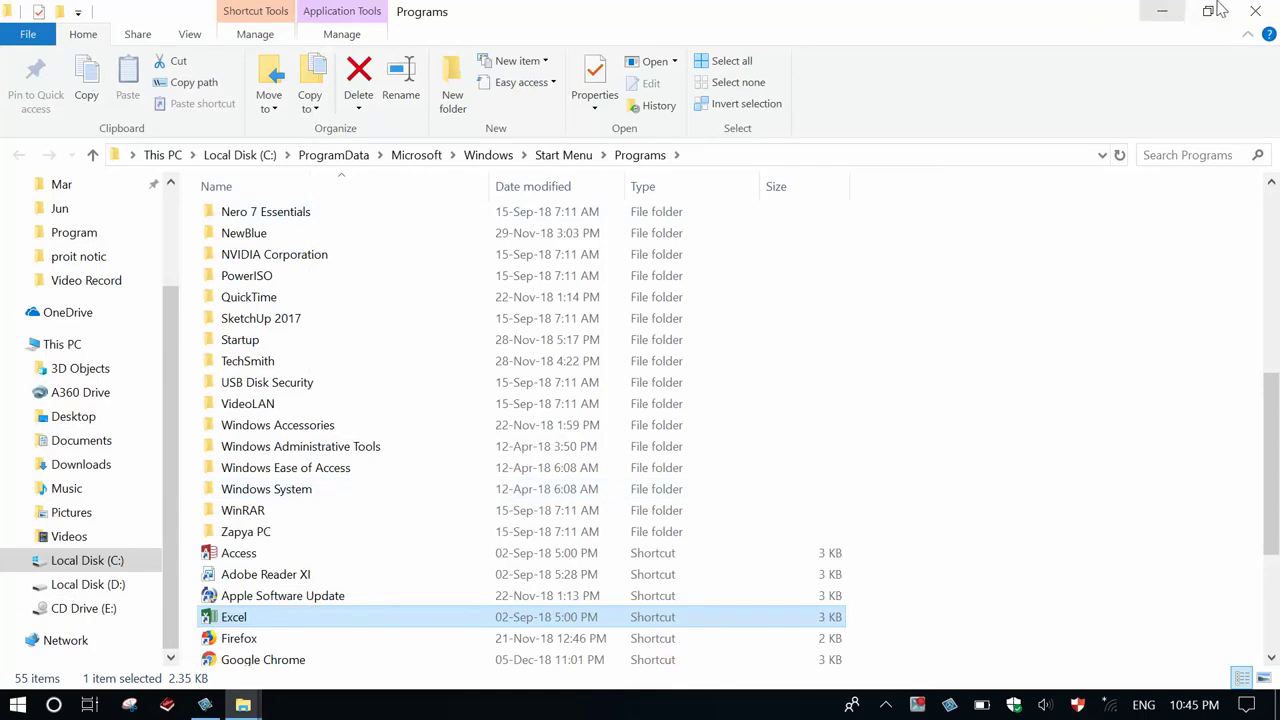
{"action": "left_click", "coordinate": [1252, 12]}
{"action": "left_click_drag", "start_coordinate": [556, 197], "coordinate": [1152, 140]}
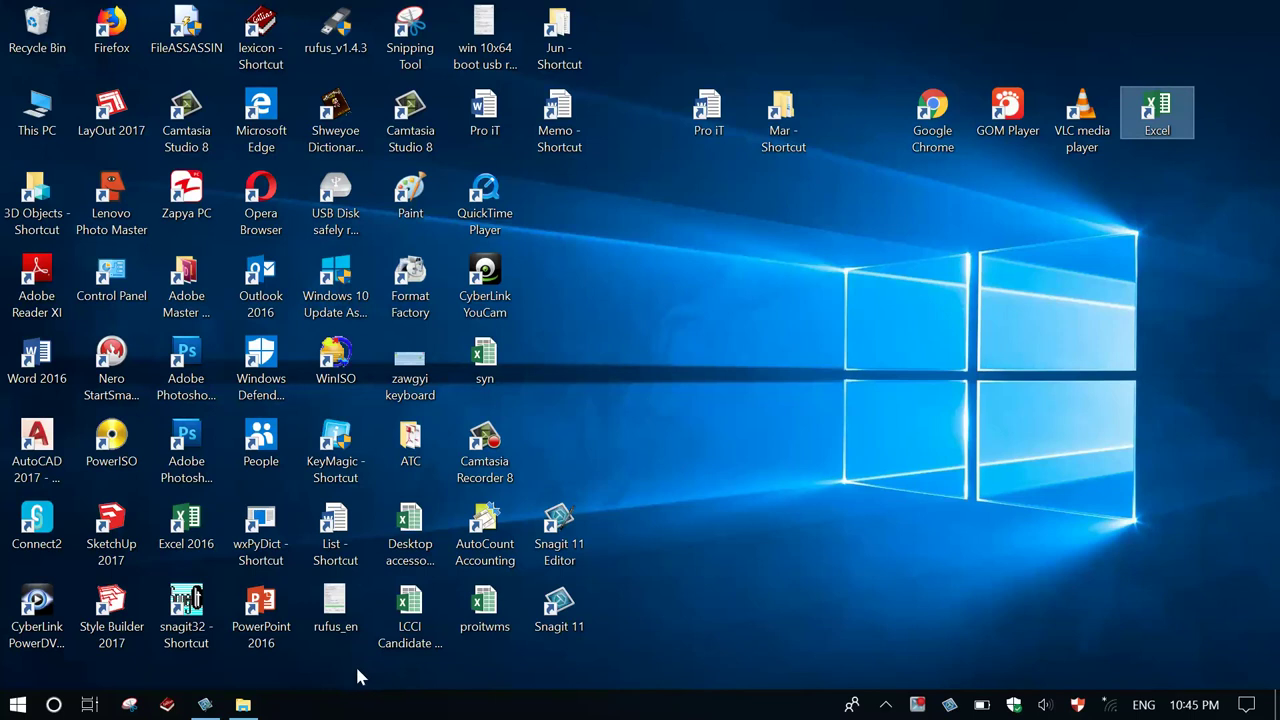
Switch to Snagit Editor to review the lesson outline on creating desktop shortcuts.
{"action": "left_click", "coordinate": [205, 704]}
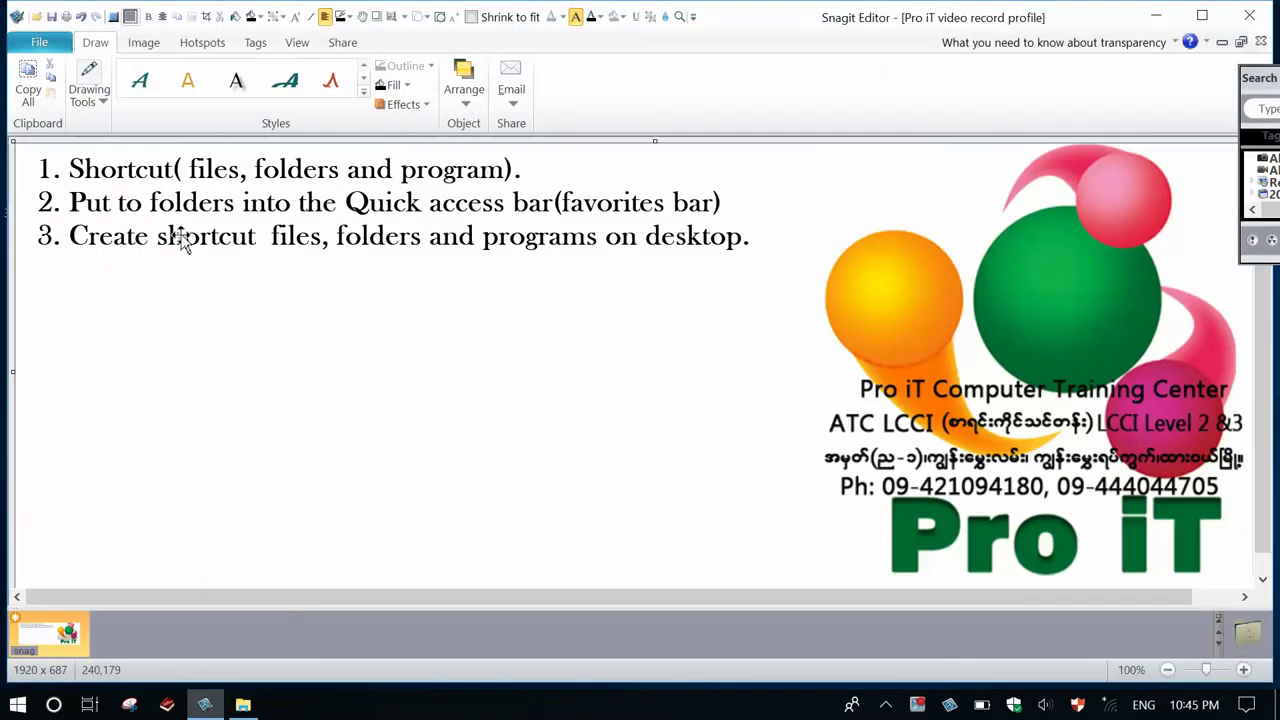